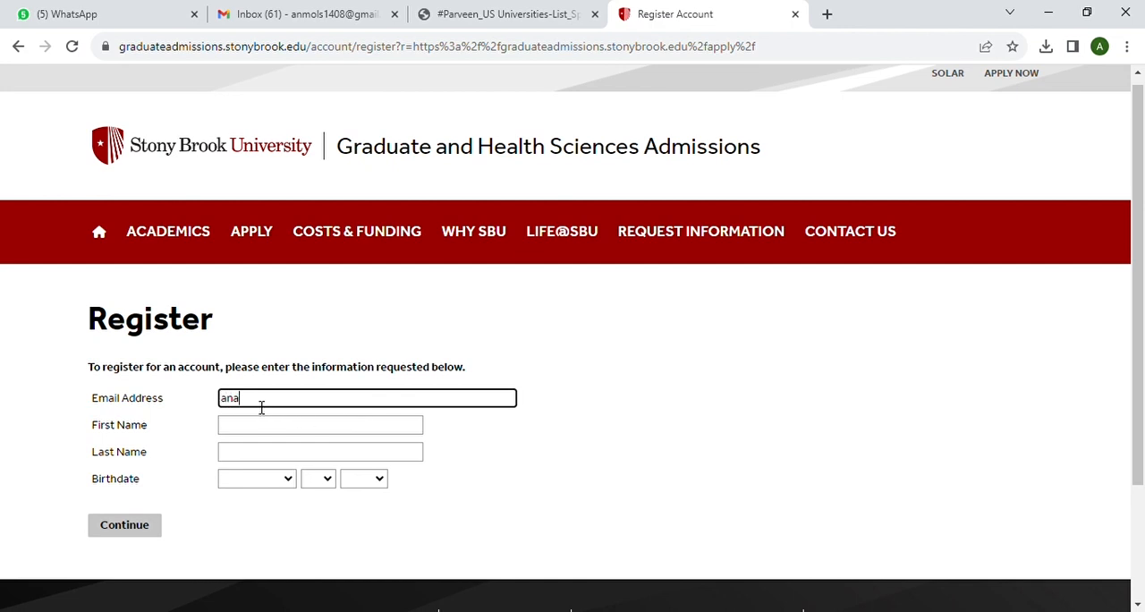
Fill in the applicant's email address, first name and last name in the registration form
left_click(257, 426)
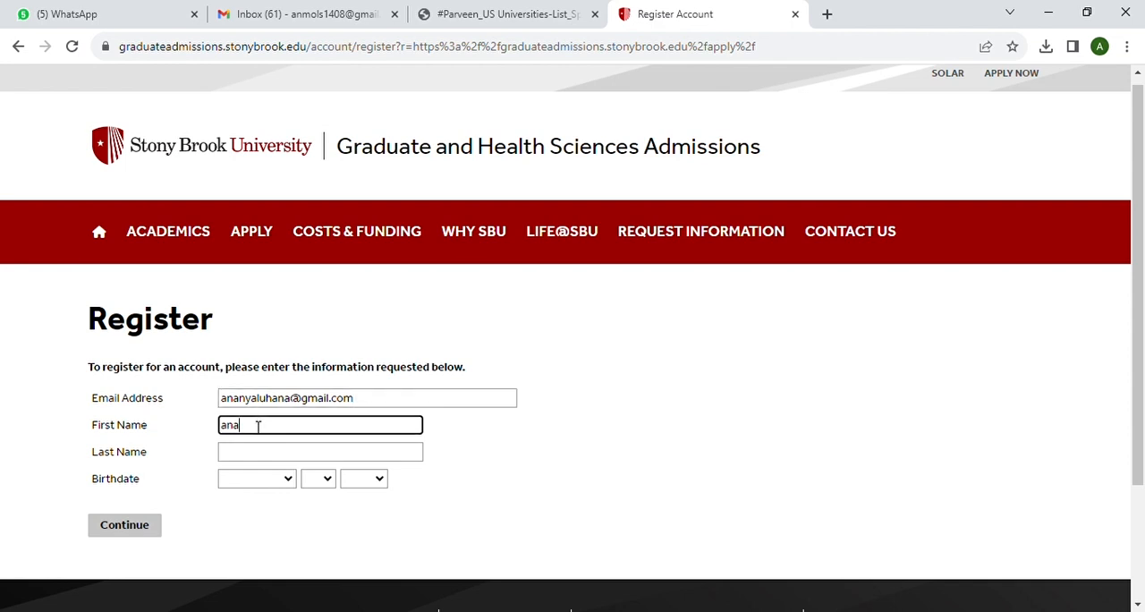
type("ananya")
left_click(245, 459)
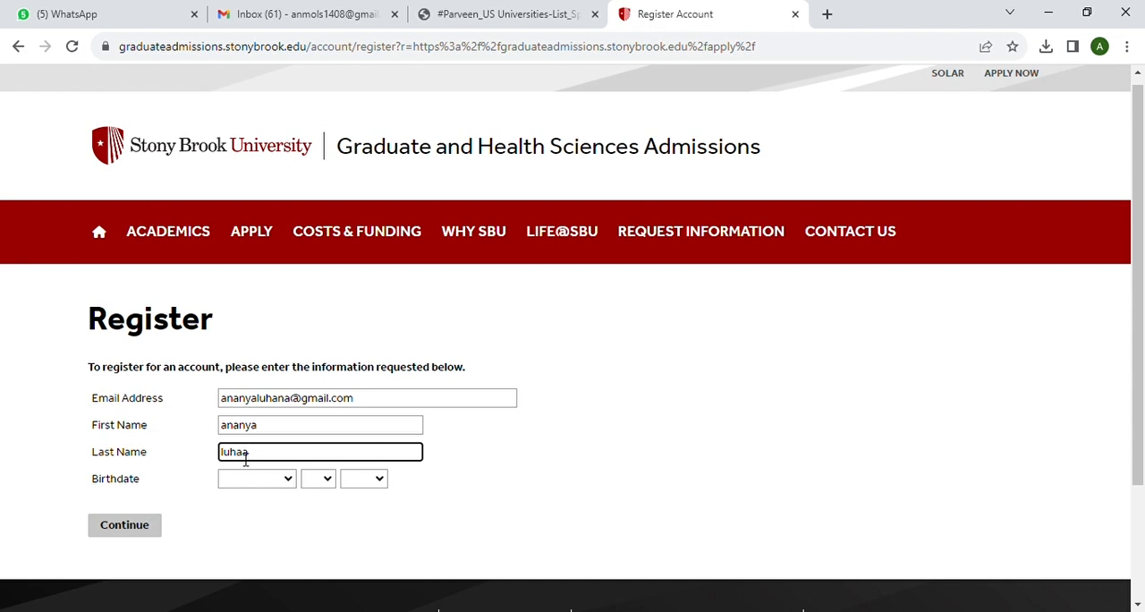
Set the applicant's birthdate month, day and year, and submit the registration
scroll(271, 457, "down", 2)
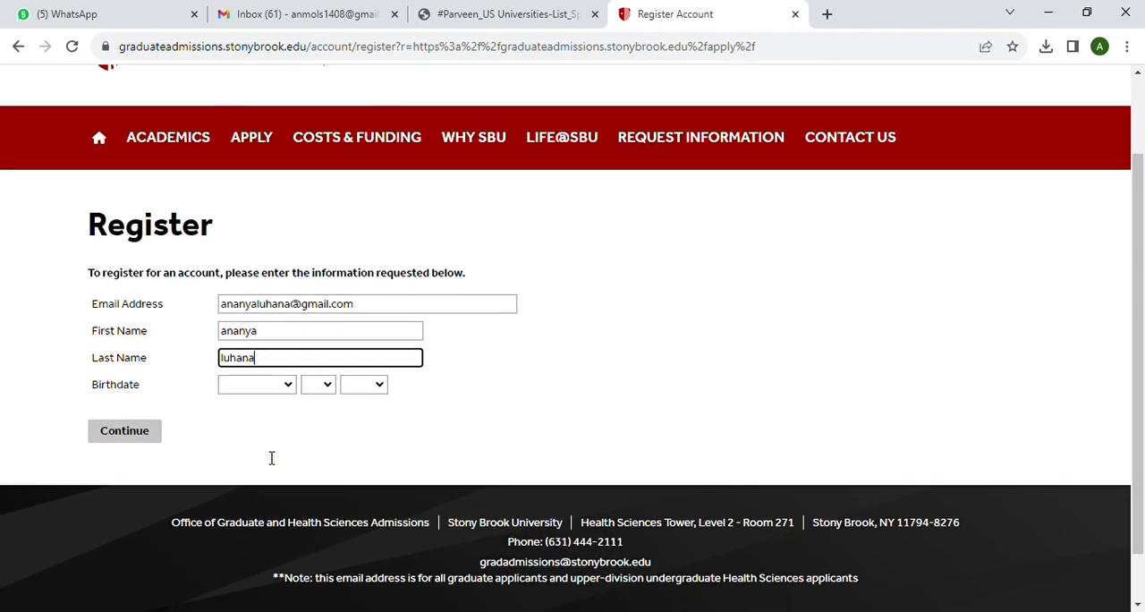
left_click(291, 383)
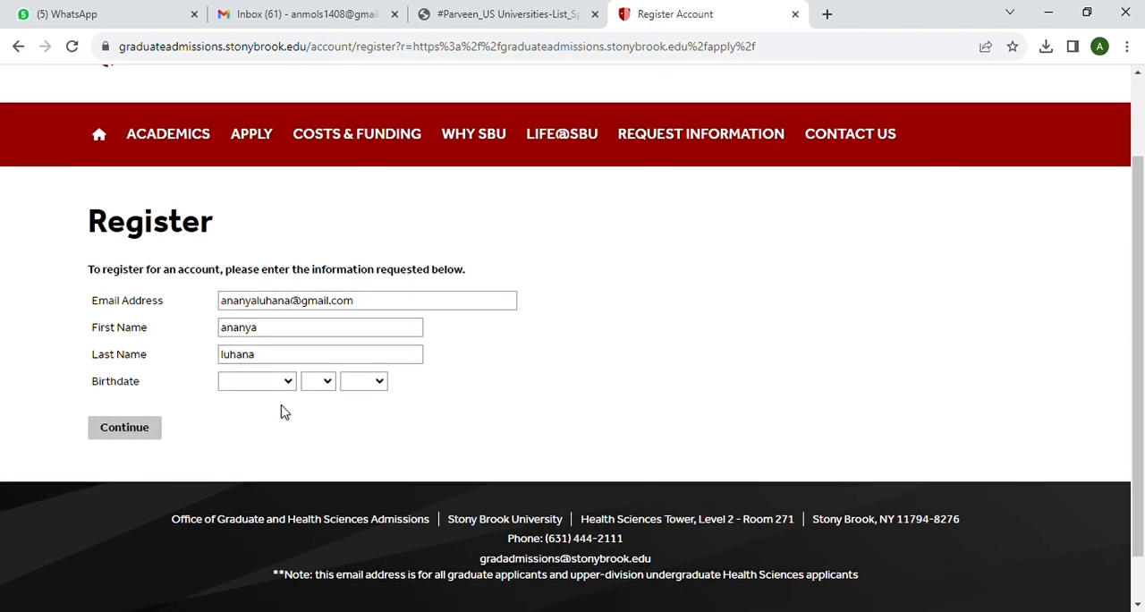
left_click(258, 538)
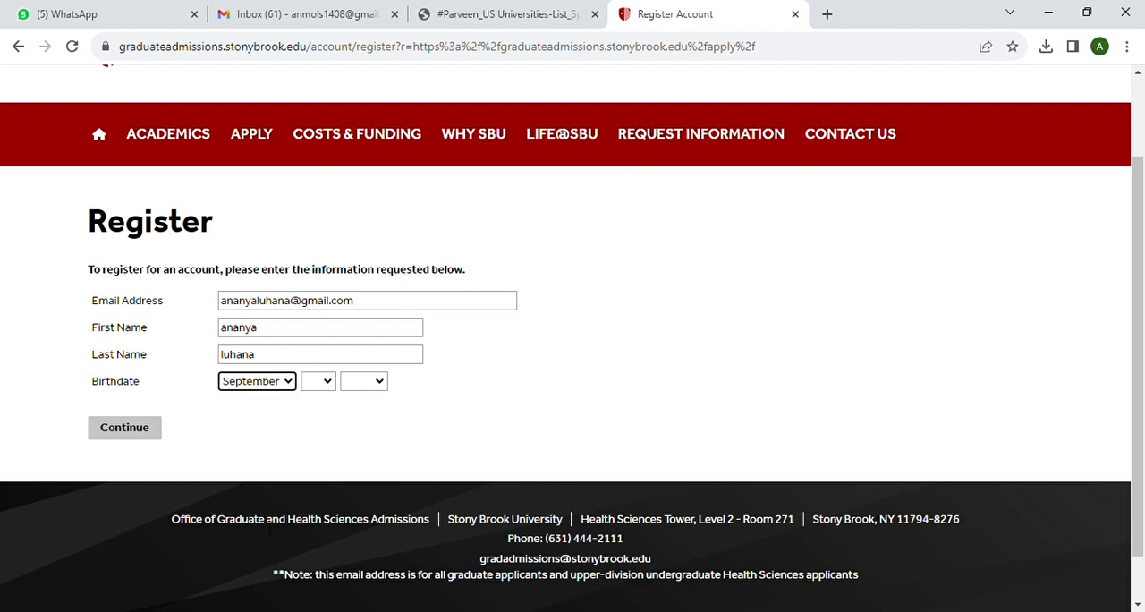
left_click(329, 383)
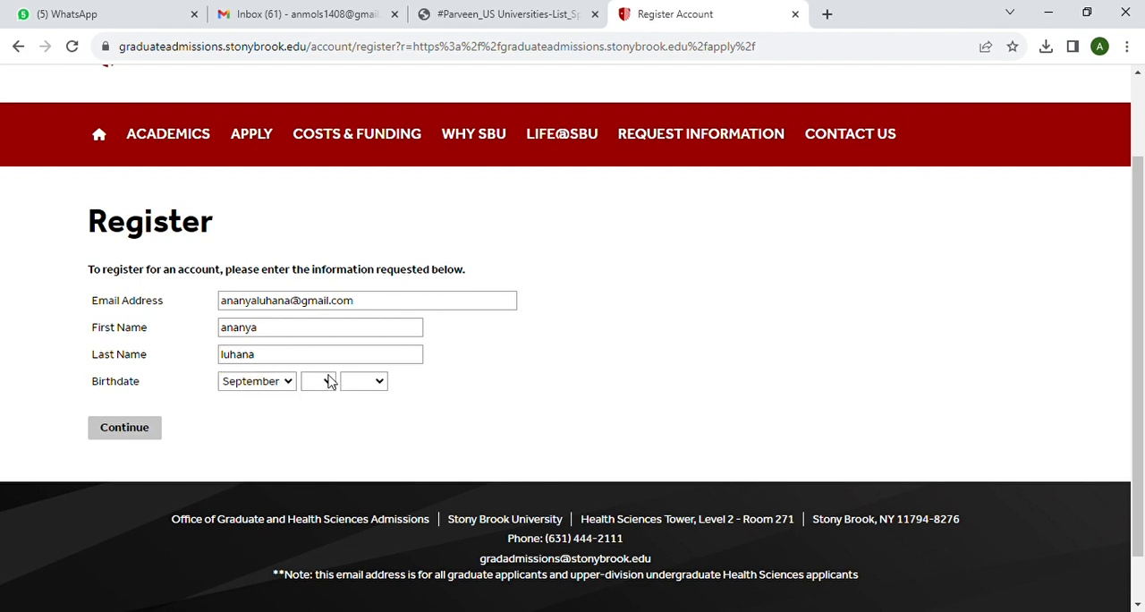
left_click(323, 290)
left_click(379, 381)
left_click(364, 280)
left_click(143, 431)
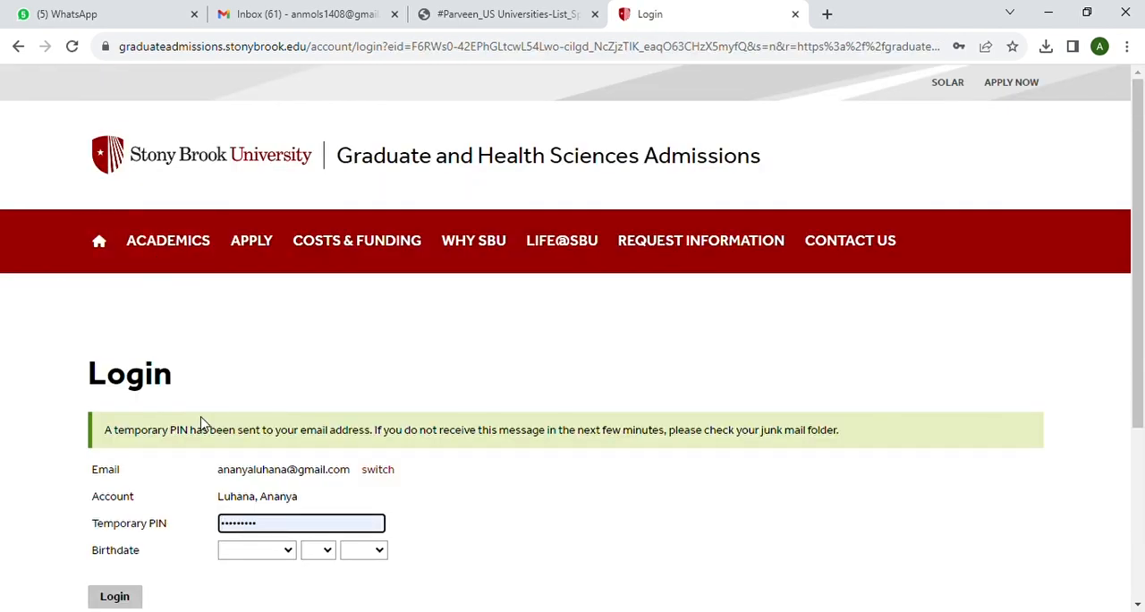
Clear the prefilled Temporary PIN and enter the temporary PIN sent by email
scroll(202, 422, "down", 2)
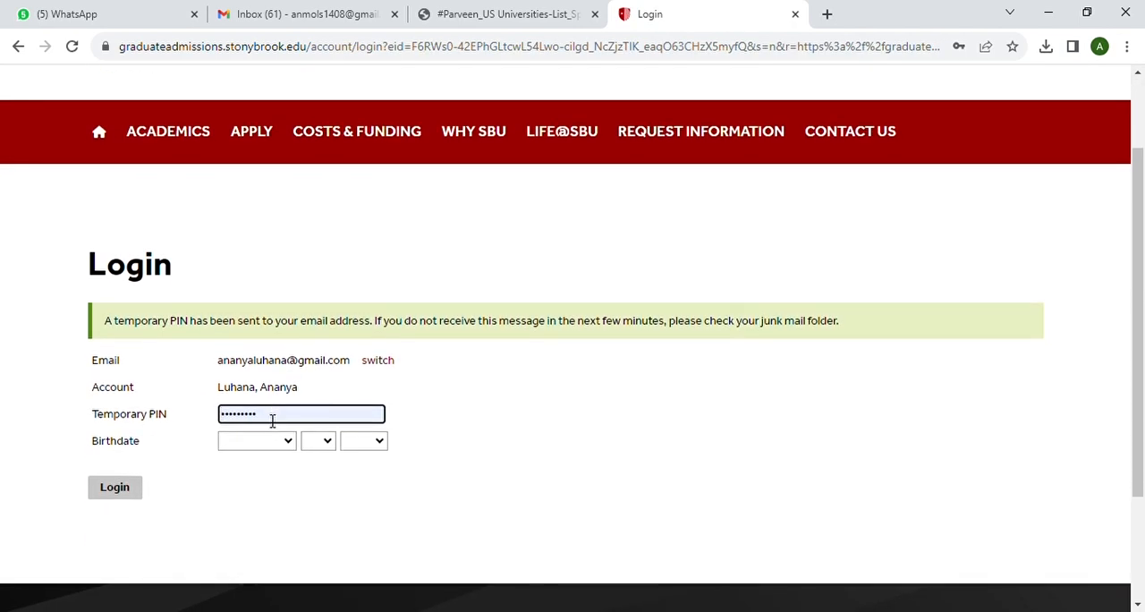
key("BackSpace")
key("BackSpace")
key("BackSpace")
key("BackSpace")
key("BackSpace")
key("BackSpace")
key("BackSpace")
key("BackSpace")
key("BackSpace")
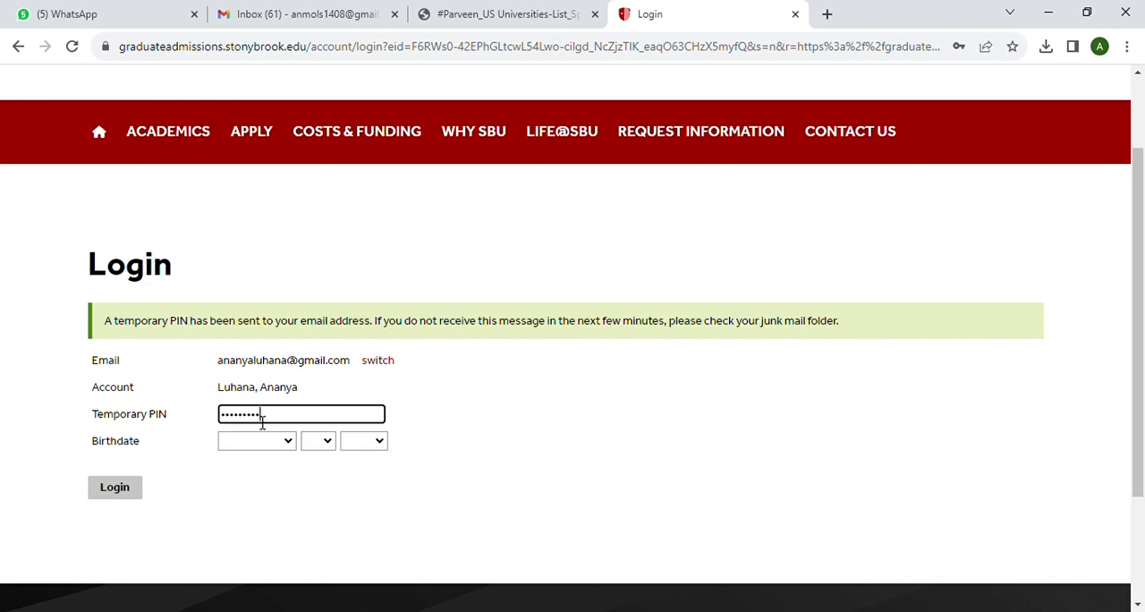
Select the applicant's birthdate on the login form and log in to the account
left_click(290, 440)
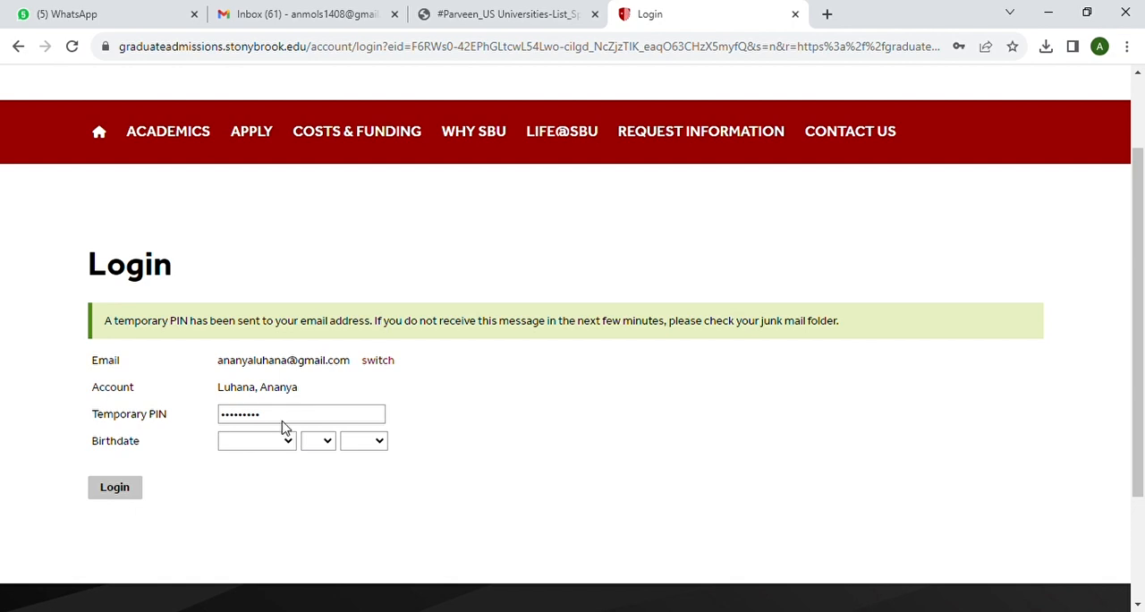
key("s")
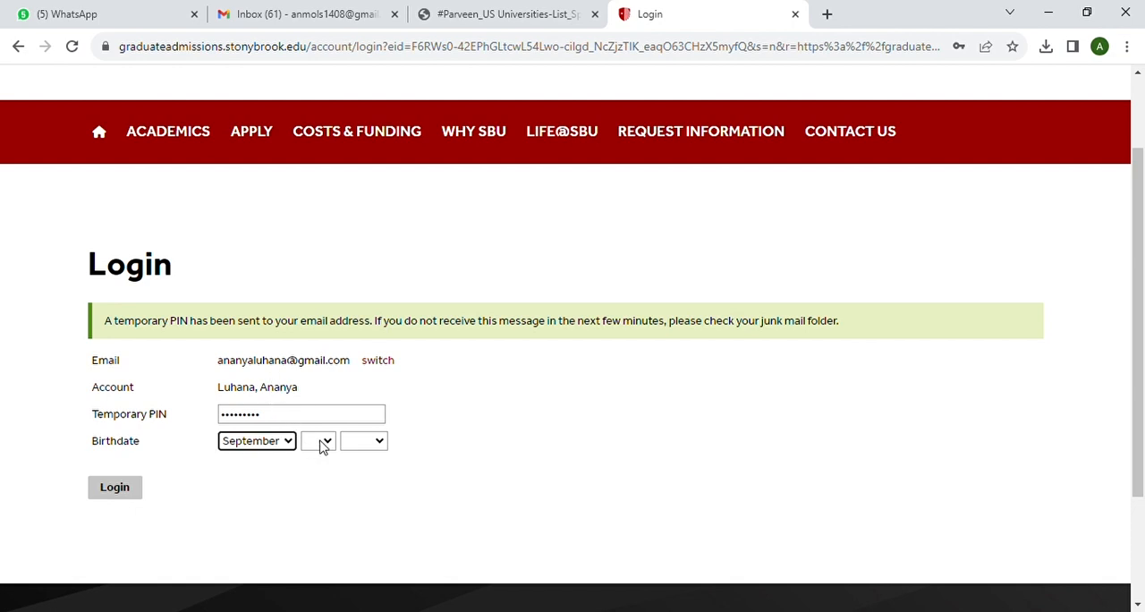
left_click(321, 443)
key("1")
key("4")
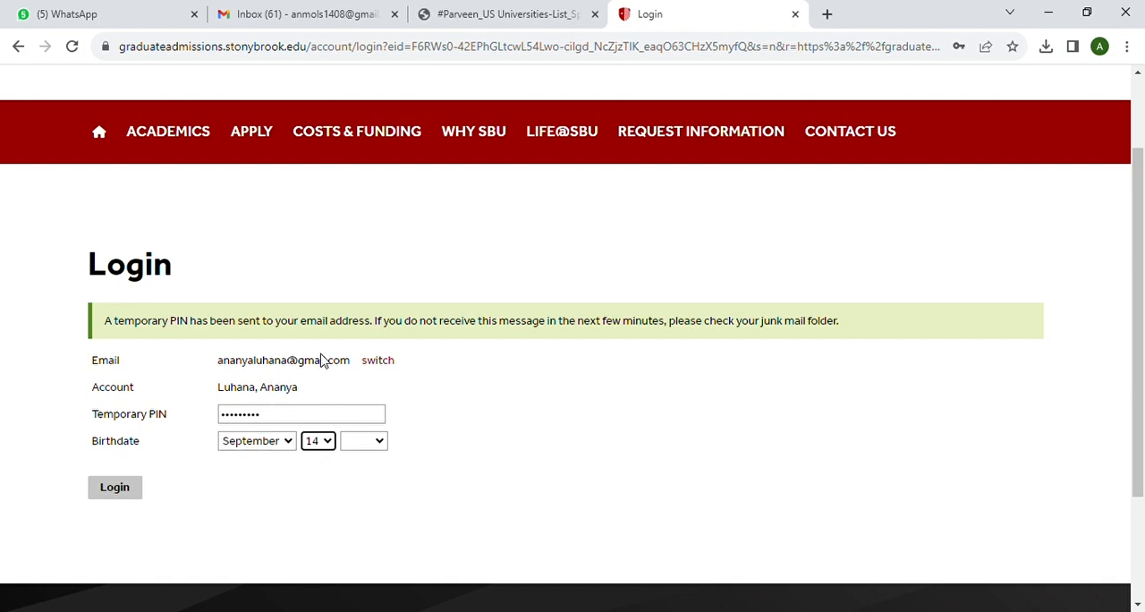
left_click(383, 445)
key("1")
key("9")
key("9")
key("8")
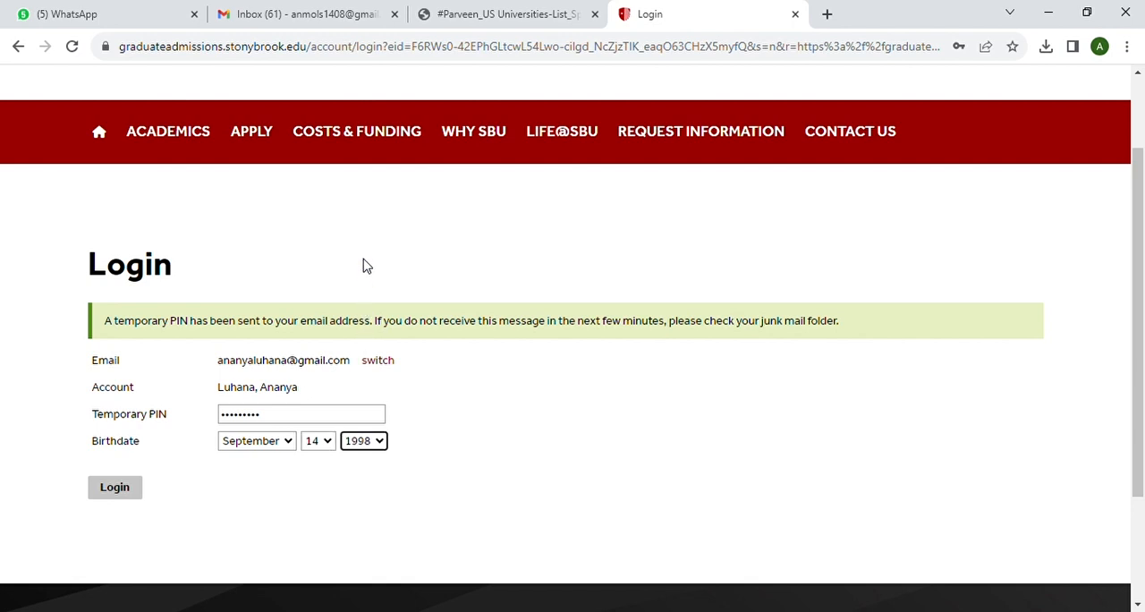
left_click(125, 490)
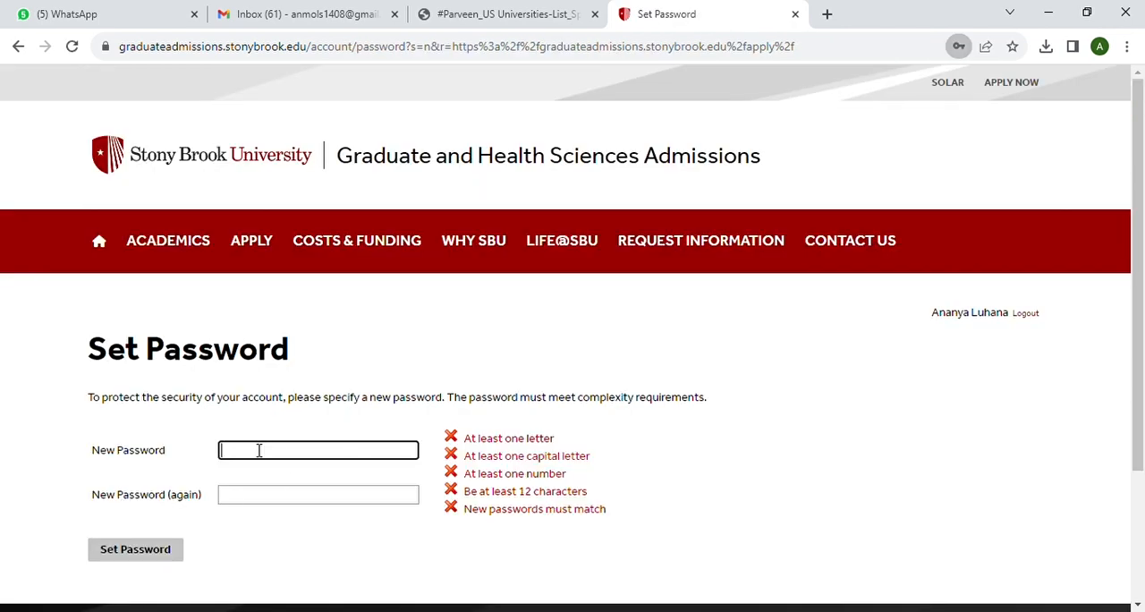
Enter a new account password, repeat it in the confirmation field and save it
type("An")
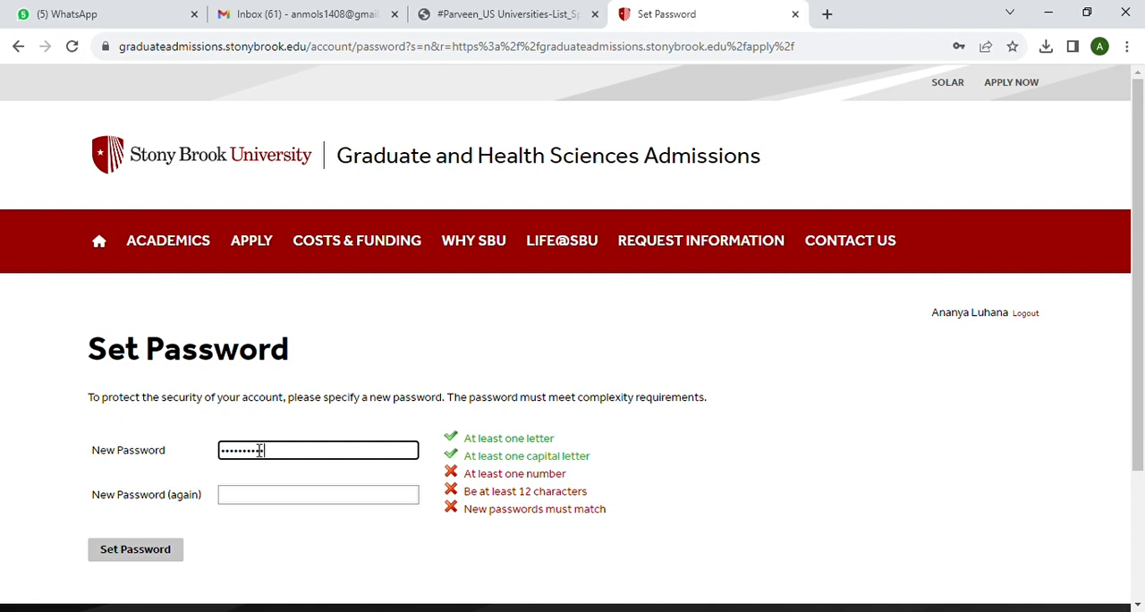
type("••••")
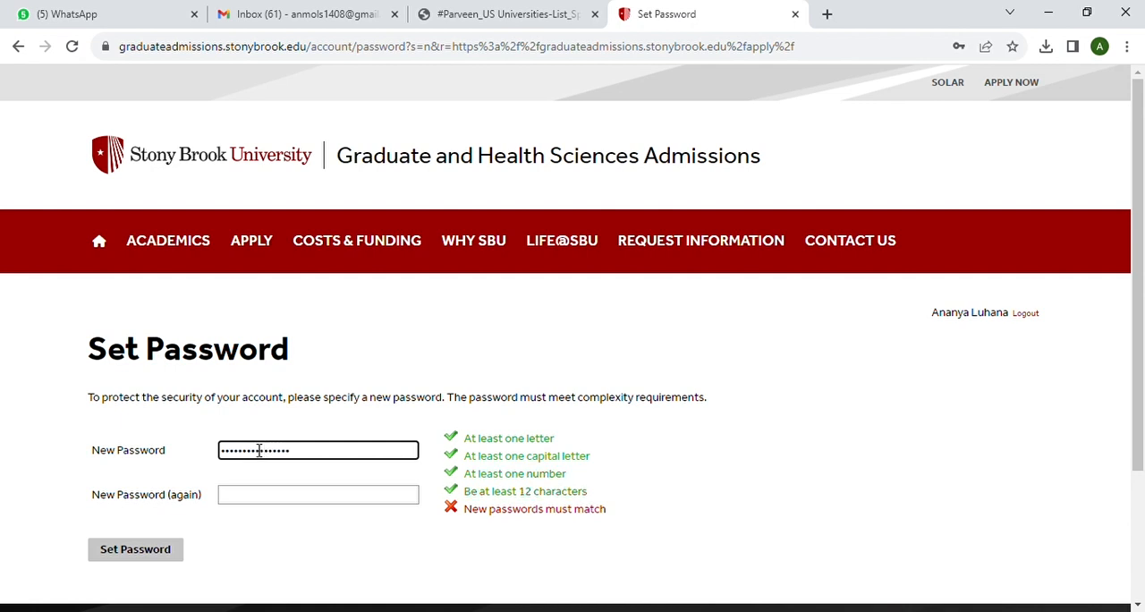
left_click(256, 499)
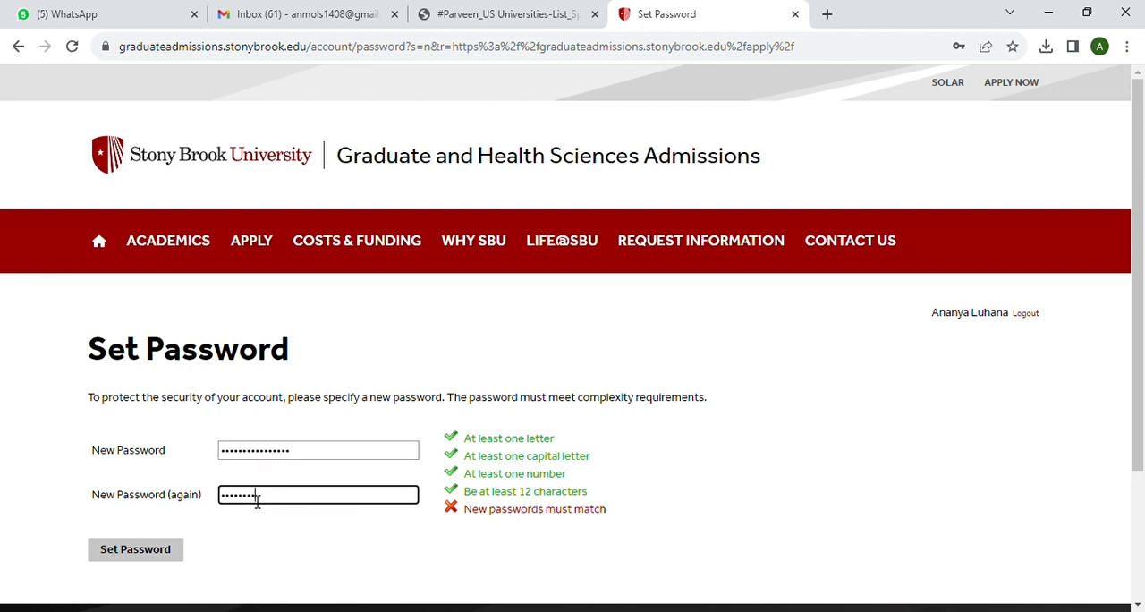
type("•")
left_click(171, 549)
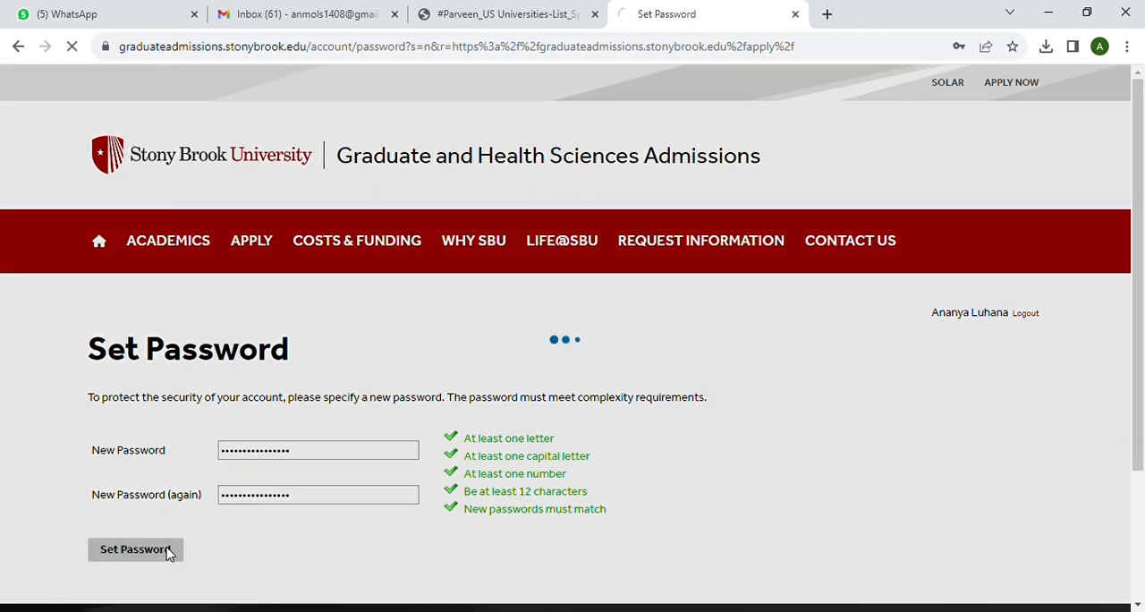
Create a new 2024 Graduate Application and open it
scroll(355, 545, "down", 2)
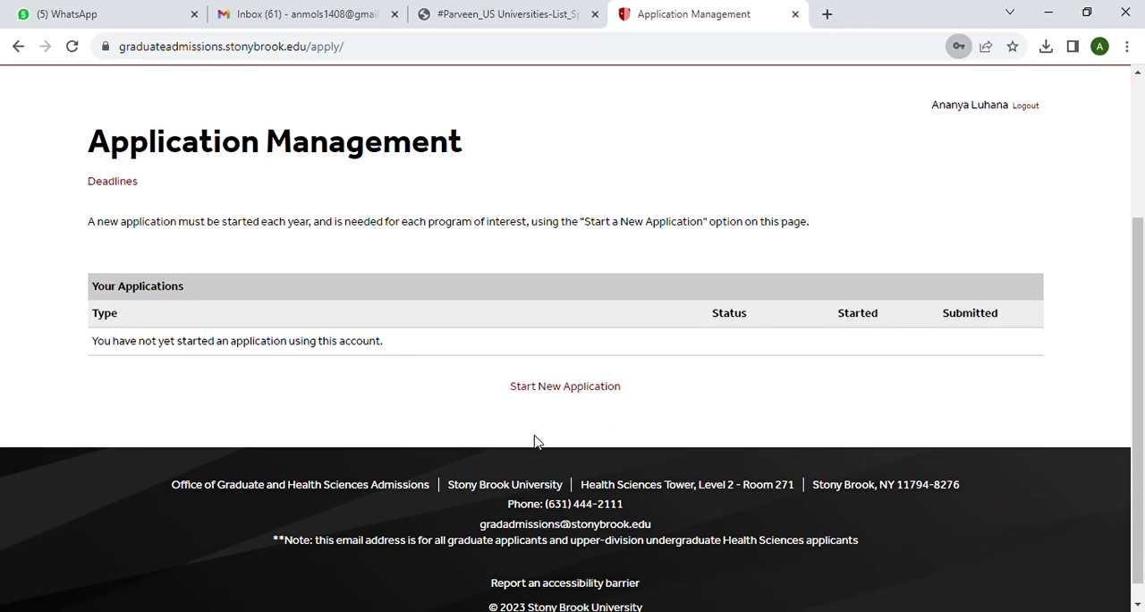
left_click(581, 386)
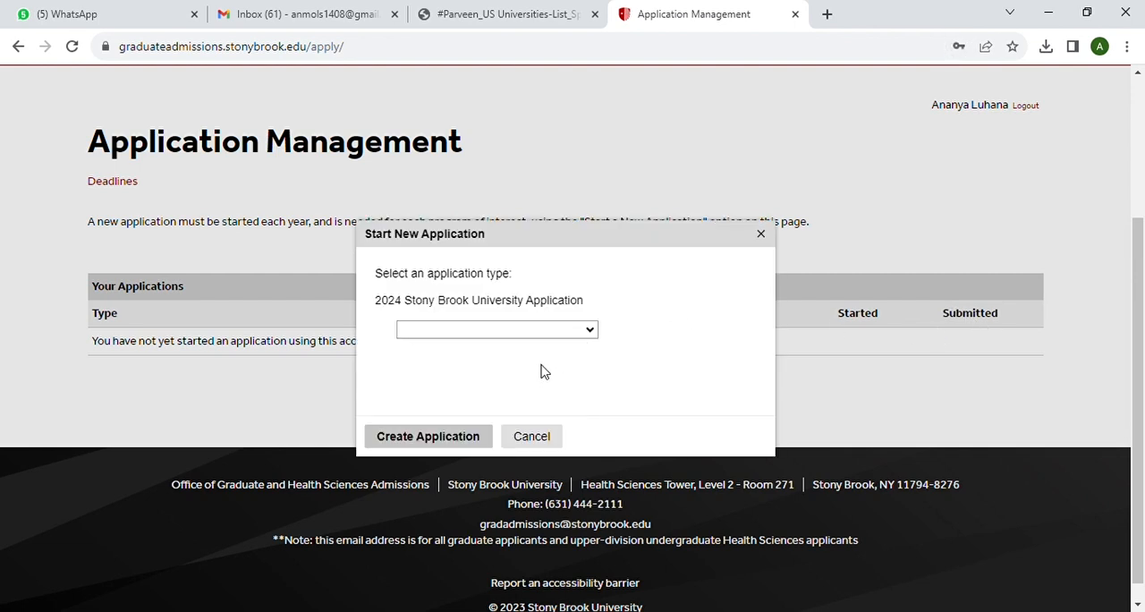
left_click(440, 440)
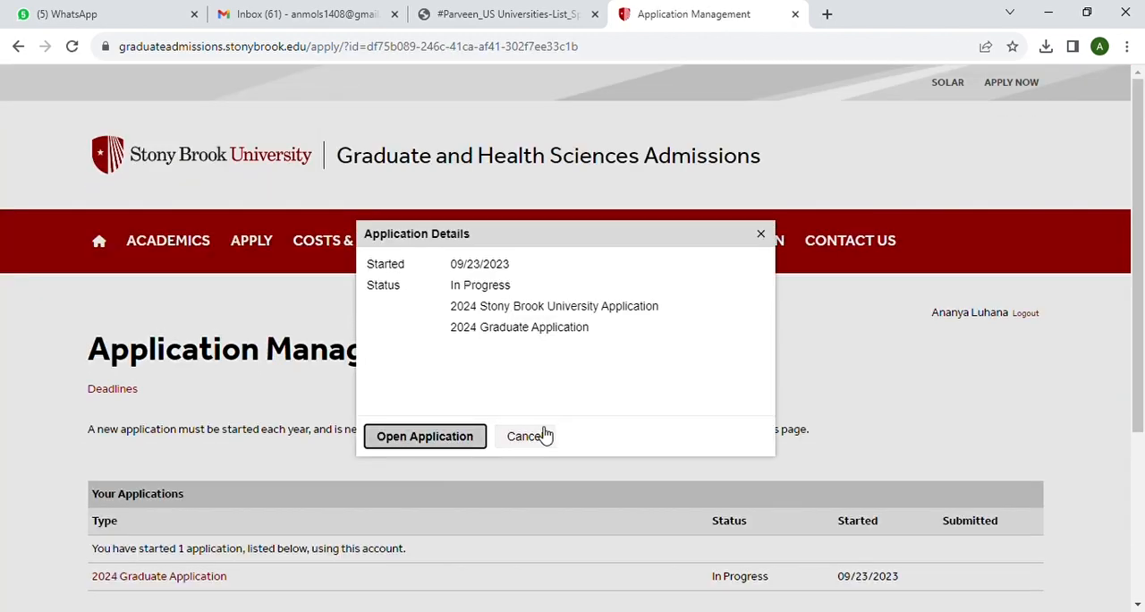
scroll(546, 436, "down", 1)
left_click(439, 442)
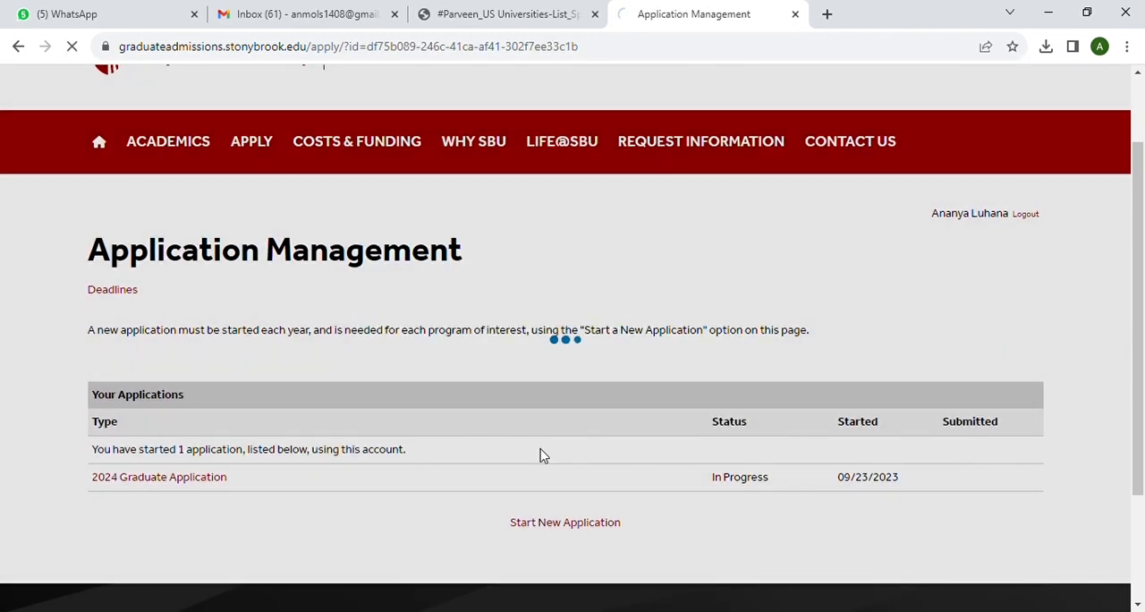
Read through the welcome page instructions and continue to the Personal Background section
scroll(541, 456, "down", 3)
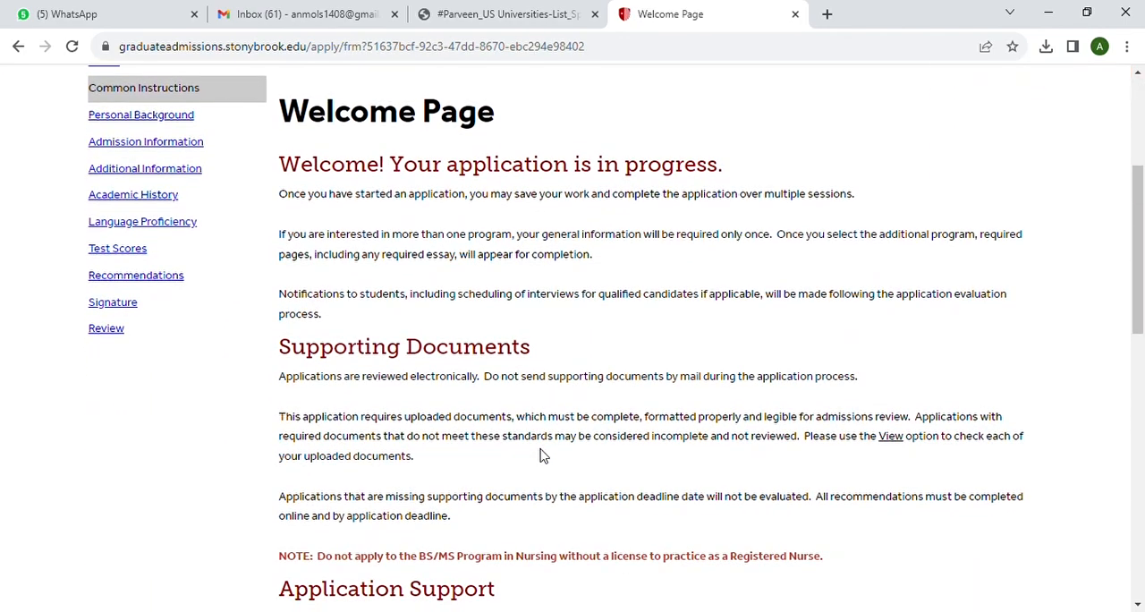
scroll(541, 456, "down", 1)
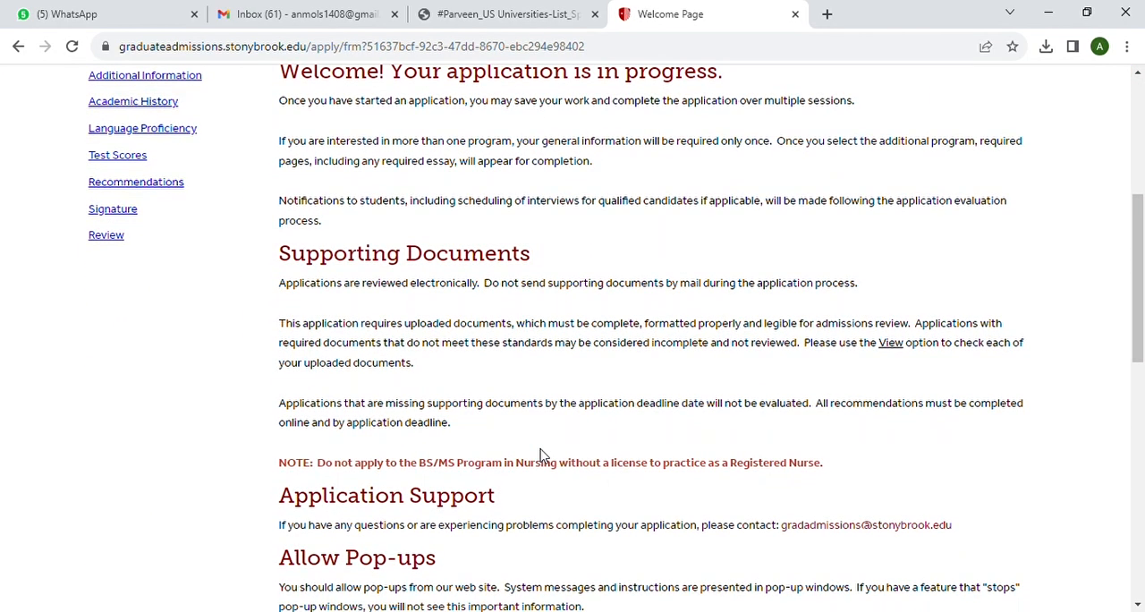
scroll(542, 456, "down", 8)
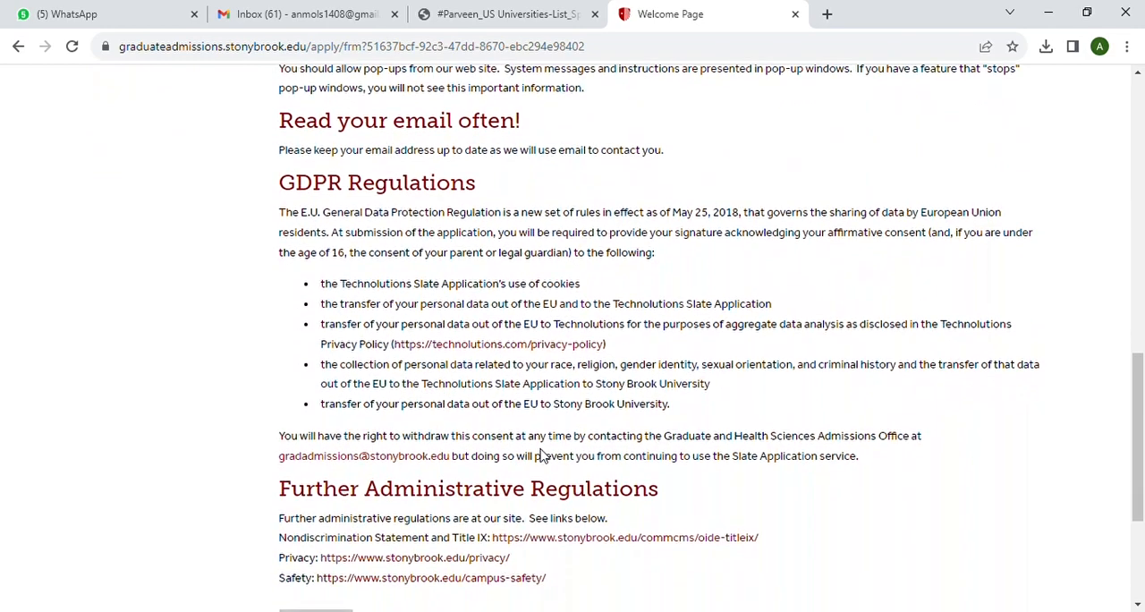
left_click(334, 382)
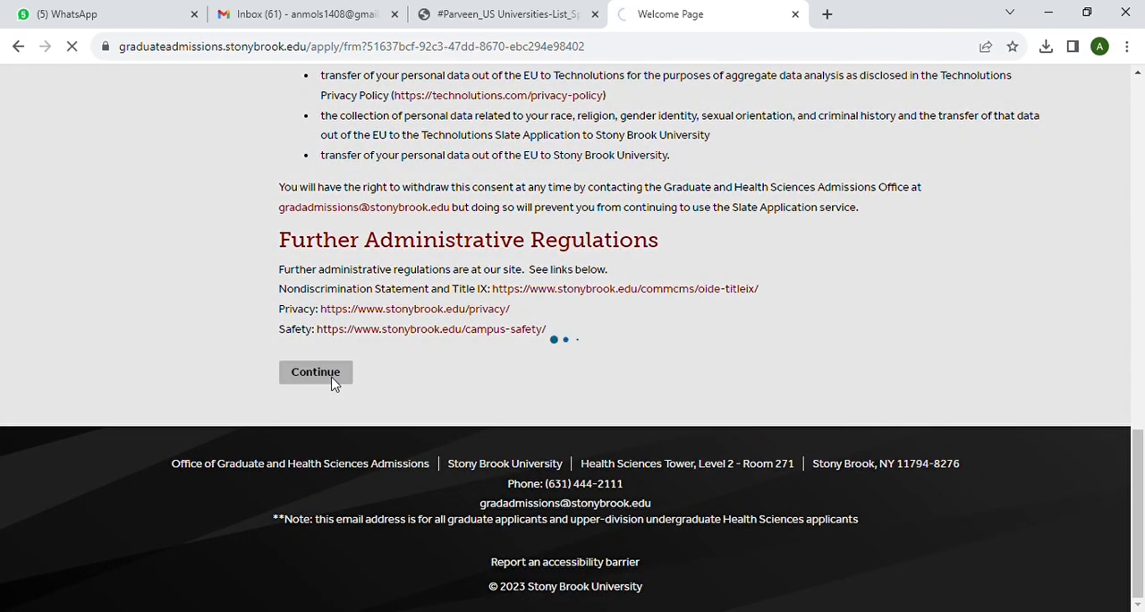
Set the name prefix to Ms. and the permanent address country to India
scroll(437, 416, "down", 1)
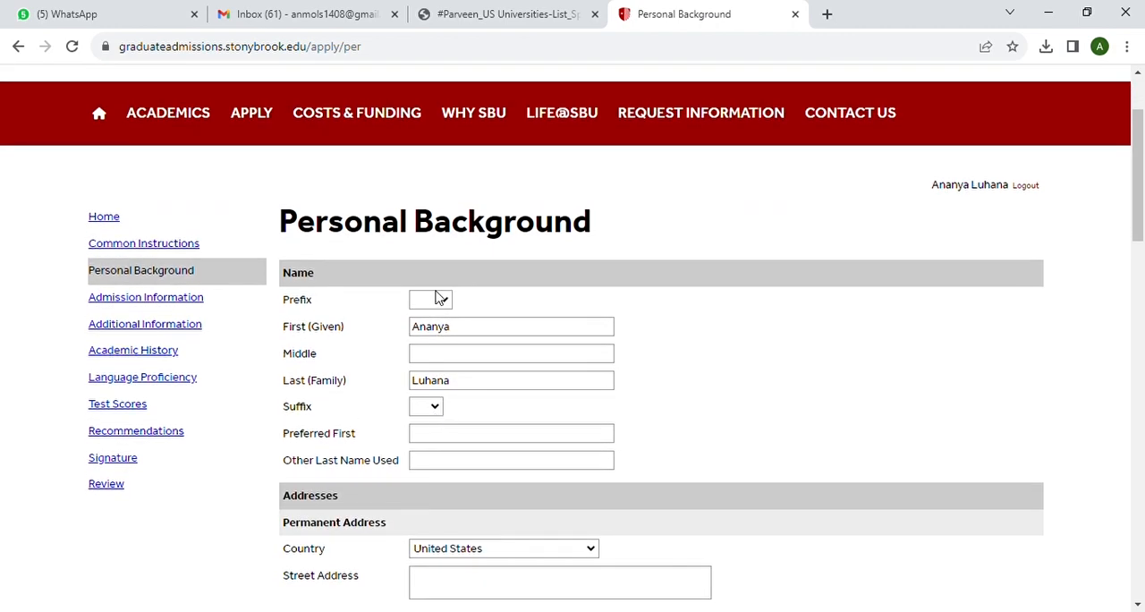
left_click(424, 383)
scroll(523, 362, "down", 2)
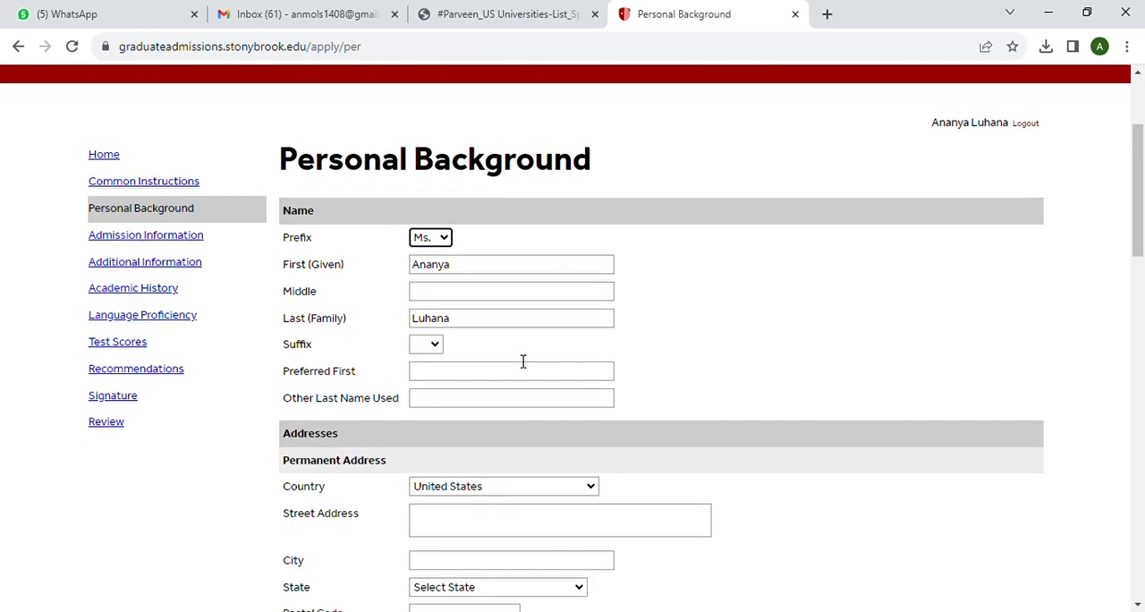
scroll(523, 361, "down", 1)
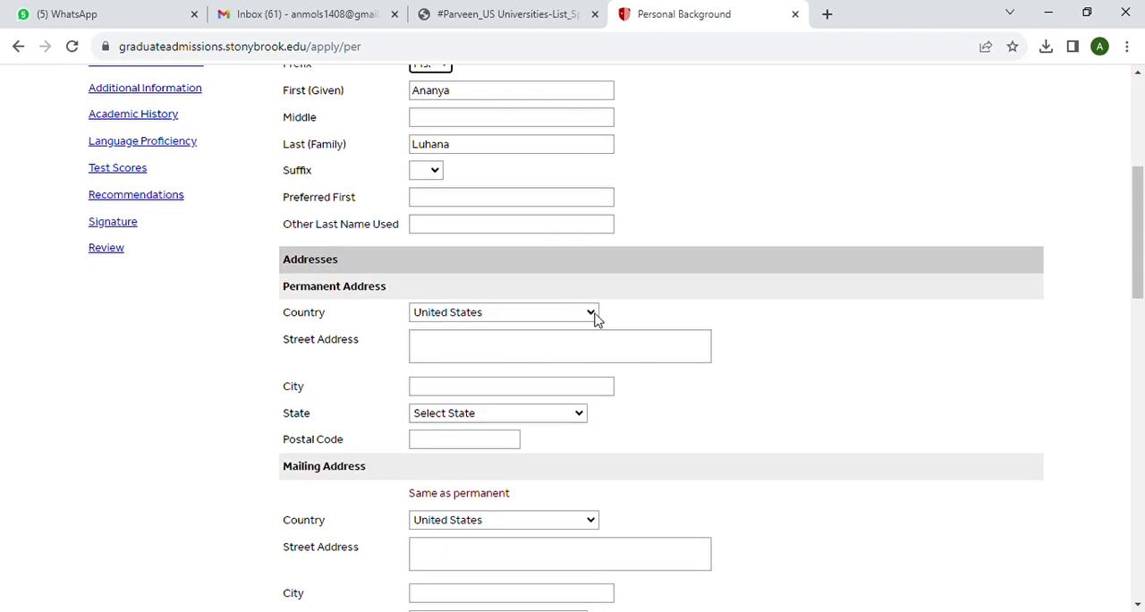
type("in")
Enter the applicant's street address, city, region and postal code for the permanent address
left_click(440, 350)
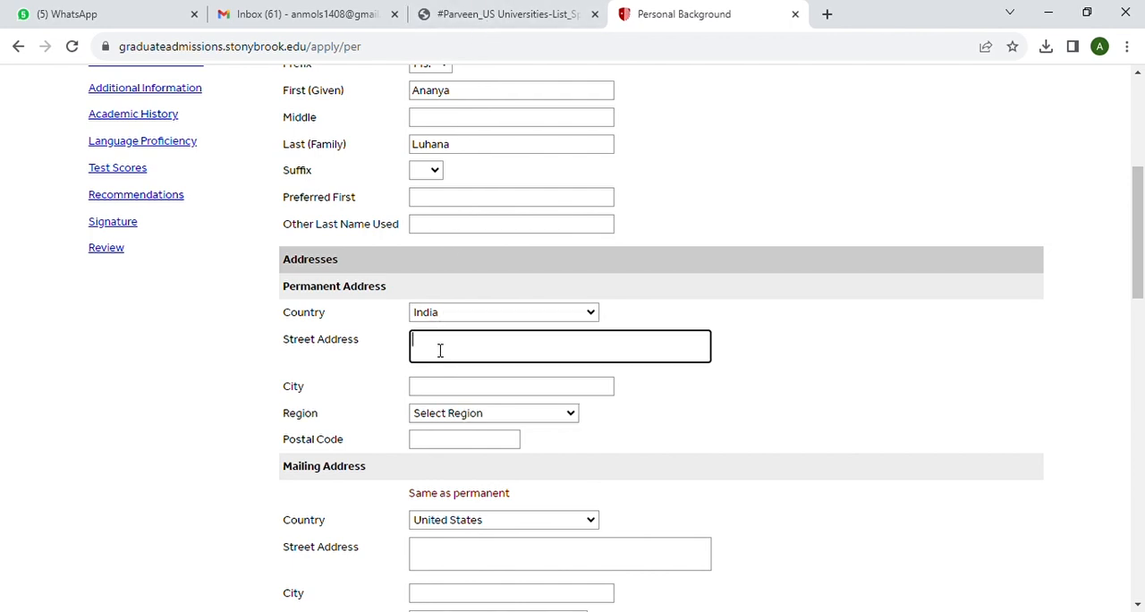
left_click(444, 391)
type("agra")
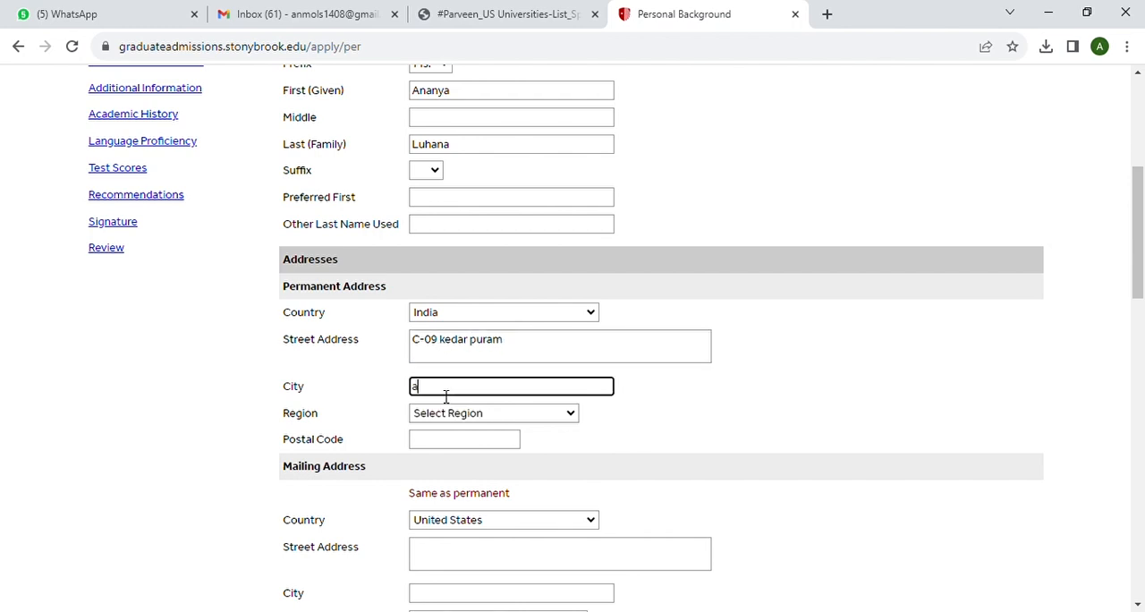
left_click(446, 417)
key("u")
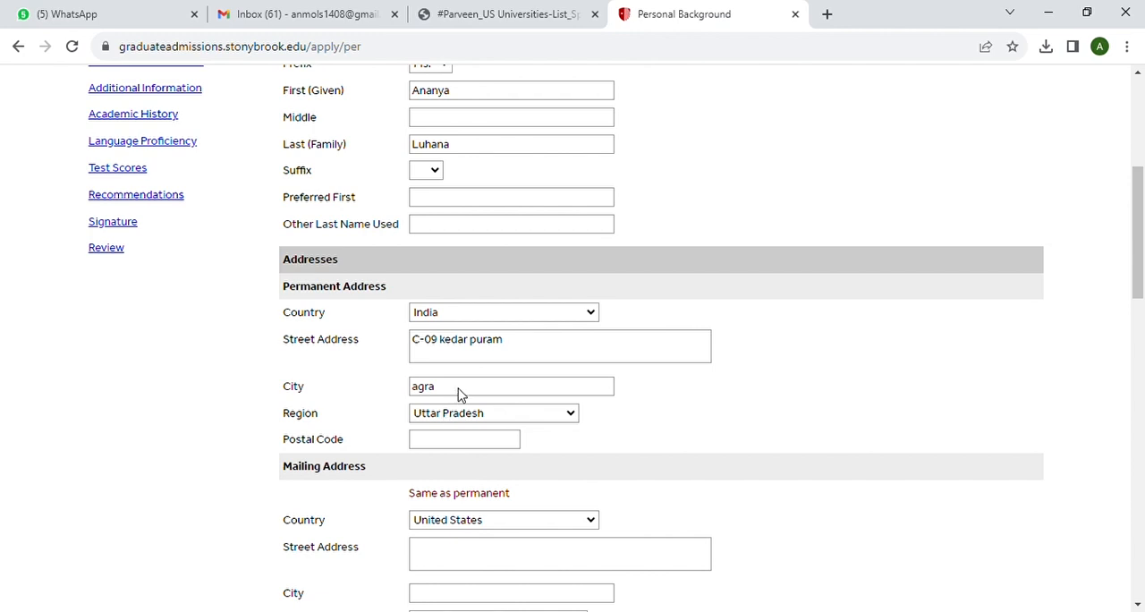
left_click(457, 389)
left_click(442, 439)
type("123456")
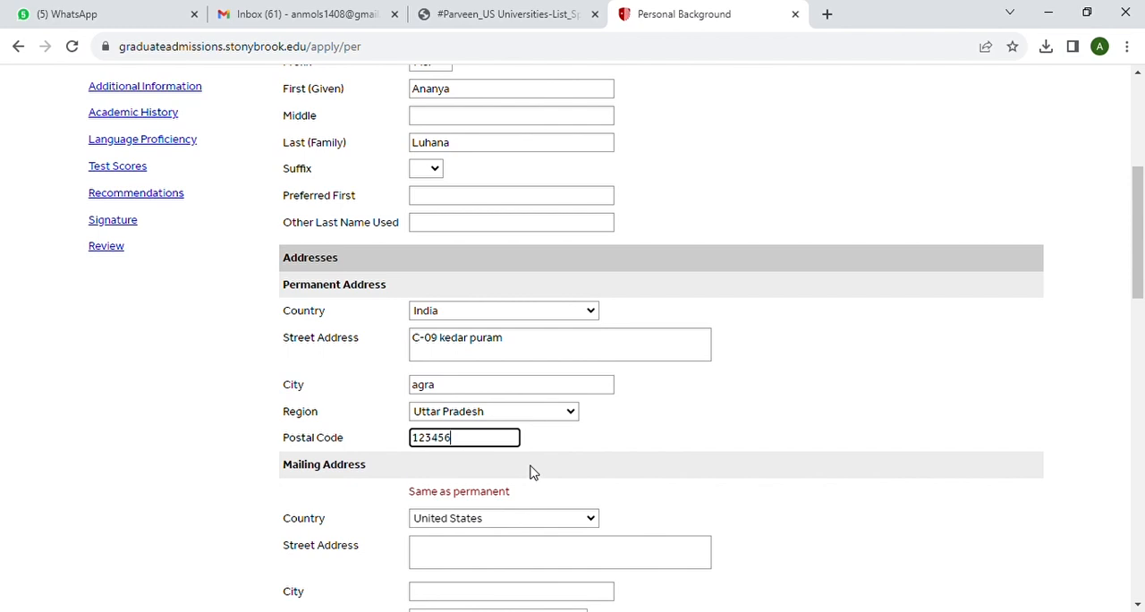
Copy the permanent address into the mailing address fields
scroll(532, 470, "down", 1)
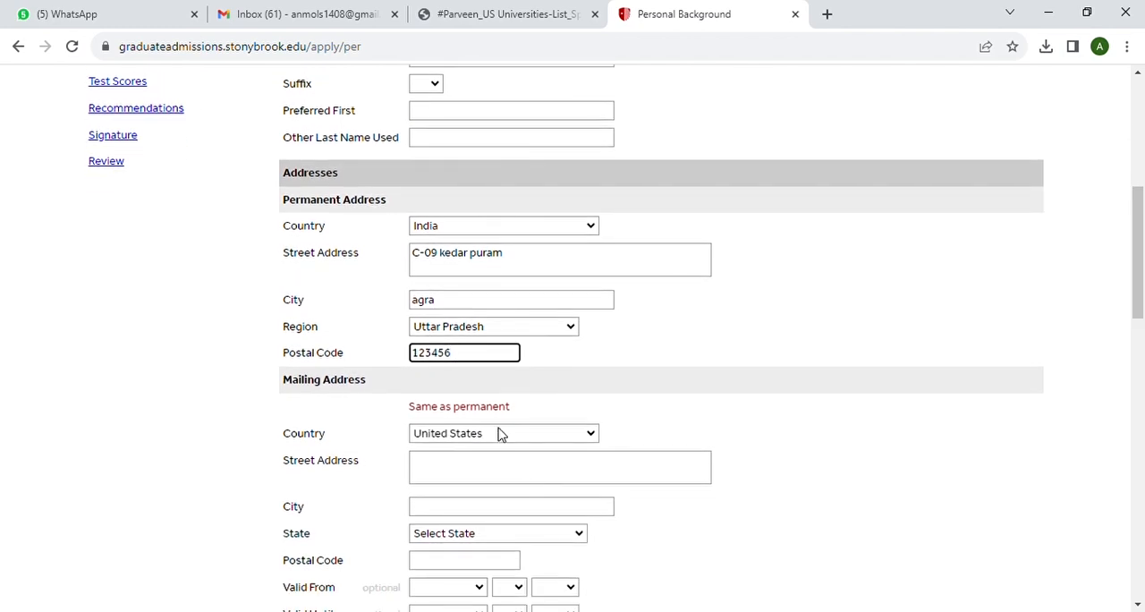
left_click(474, 408)
scroll(590, 407, "down", 4)
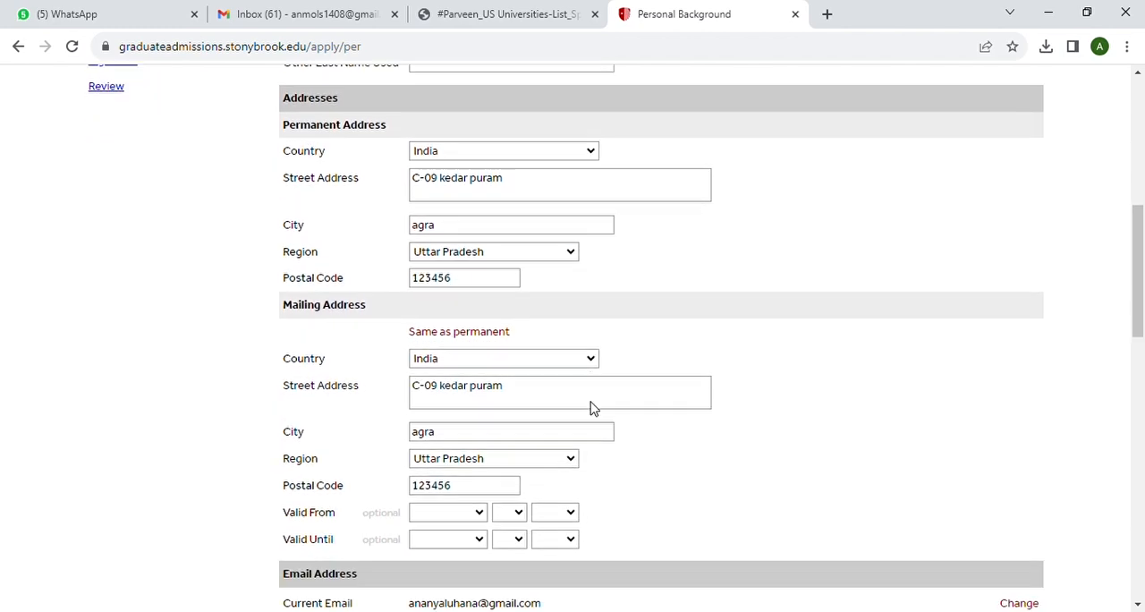
Enter the applicant's home telephone number with the +91 country code
scroll(590, 407, "down", 1)
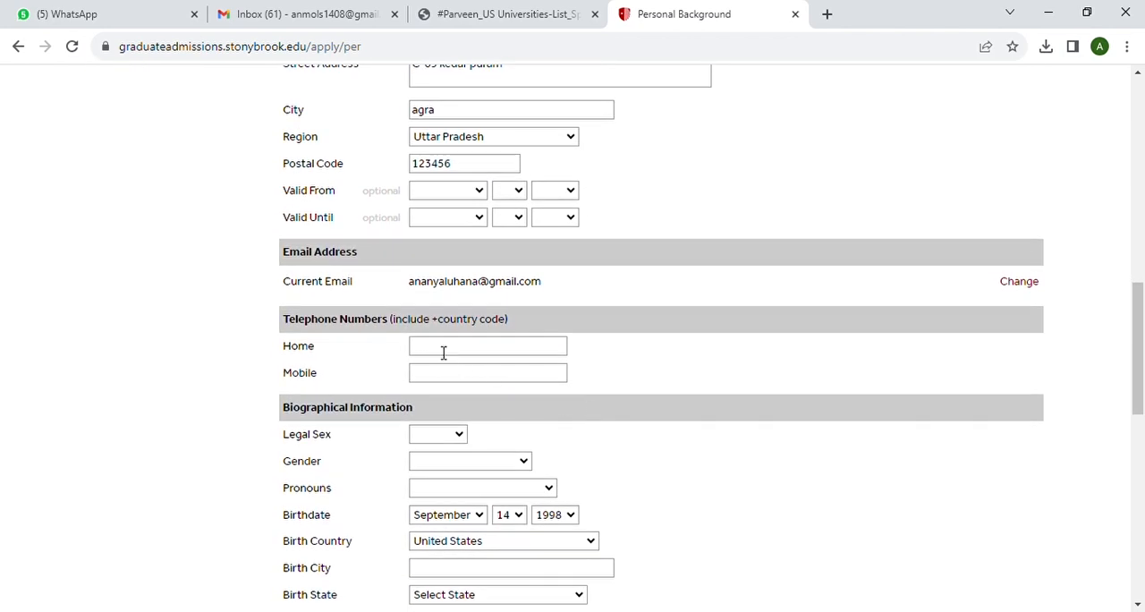
left_click(443, 351)
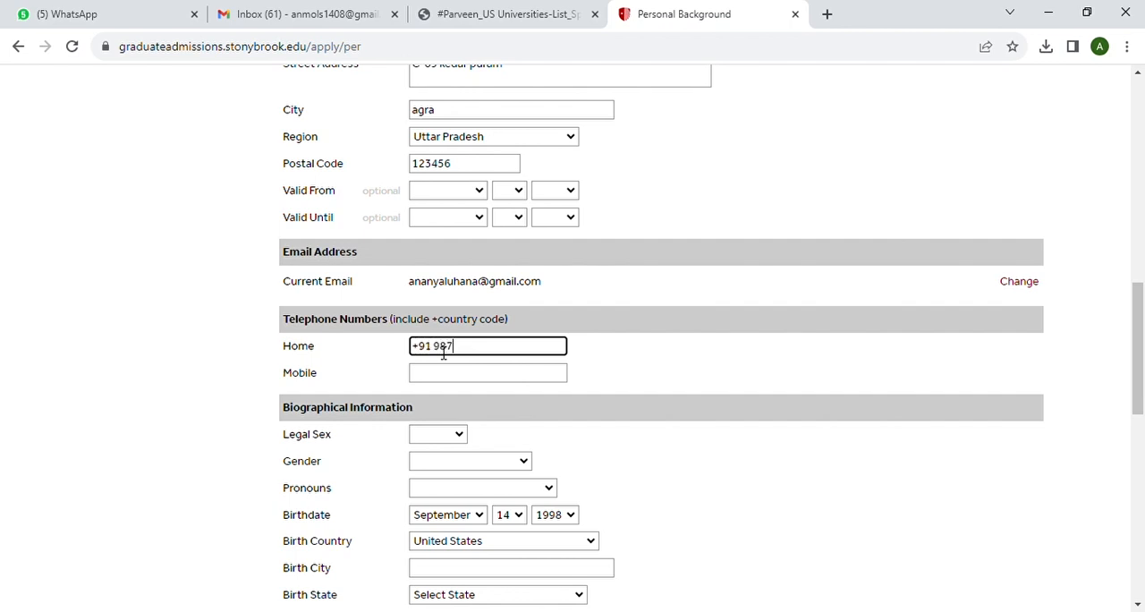
Set the legal sex and gender to Female and the pronouns to She/Her in the biographical information
scroll(439, 373, "down", 3)
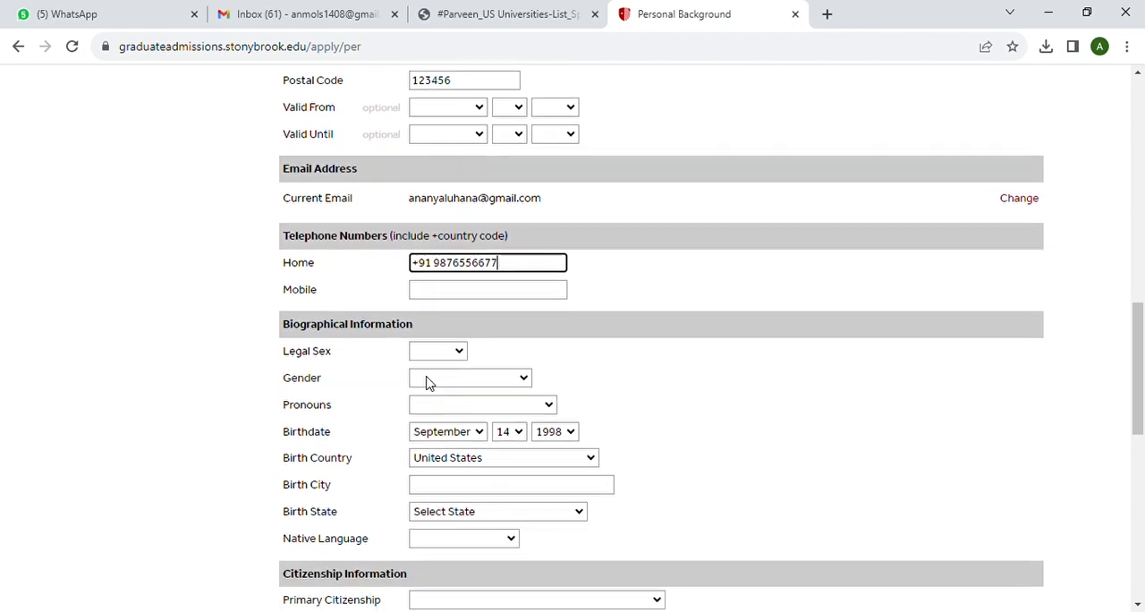
left_click(463, 276)
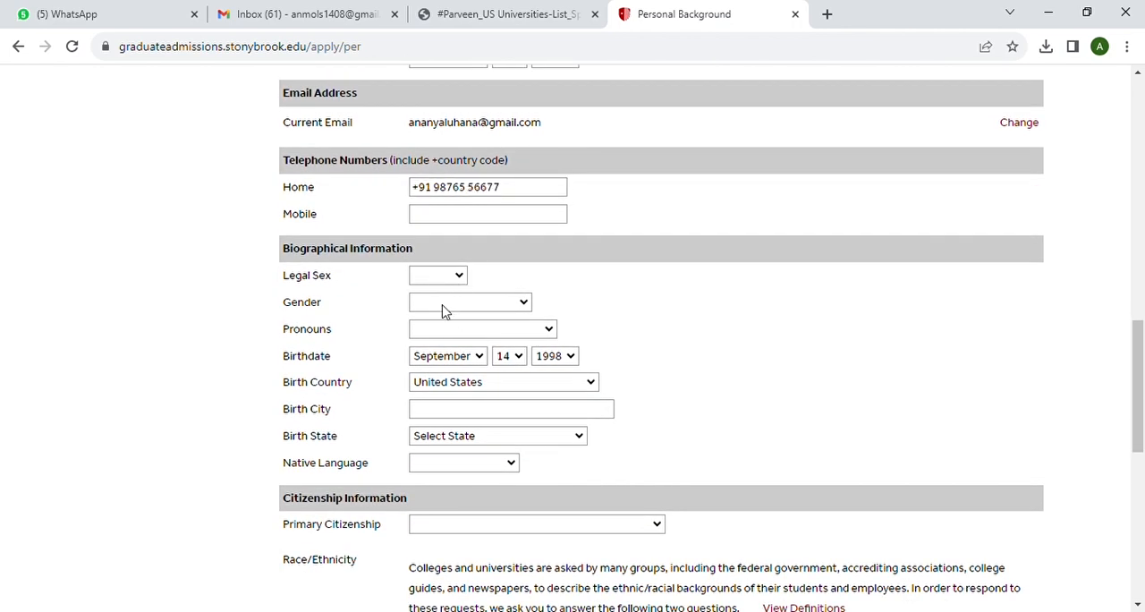
left_click(442, 310)
left_click(523, 305)
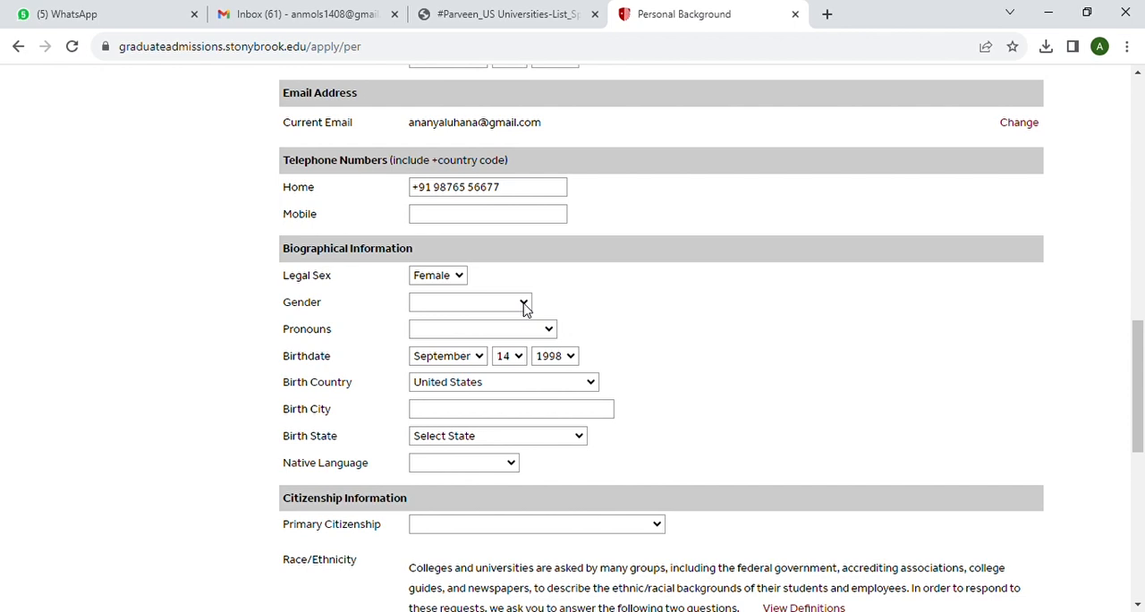
left_click(480, 345)
left_click(496, 383)
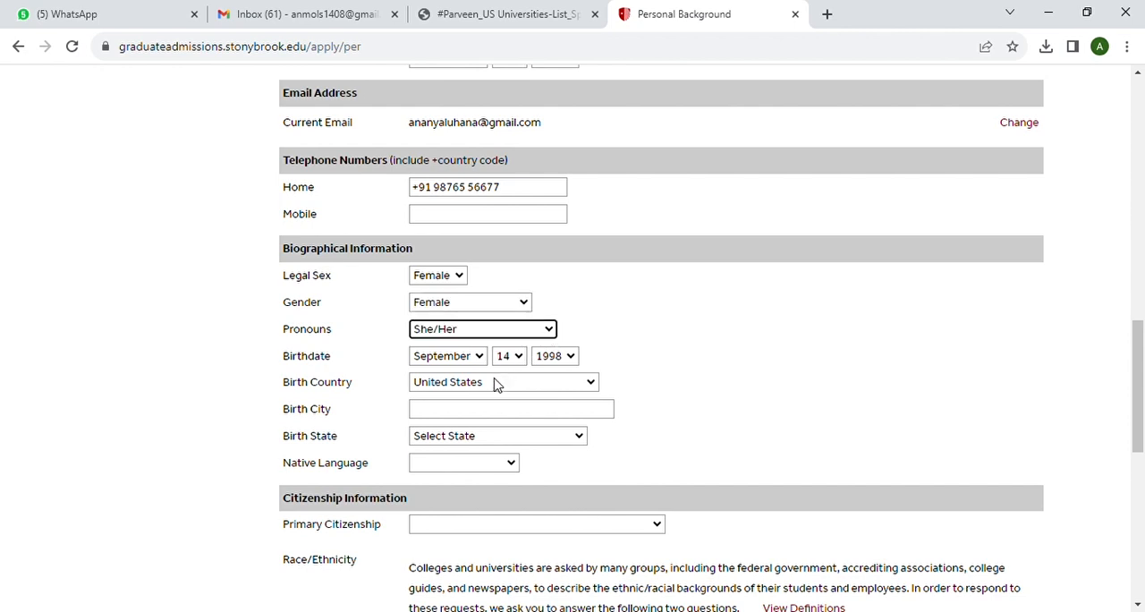
Set the birth country to India, city to agra, region to Uttar Pradesh, and native language to Hindi
left_click(594, 386)
type("in")
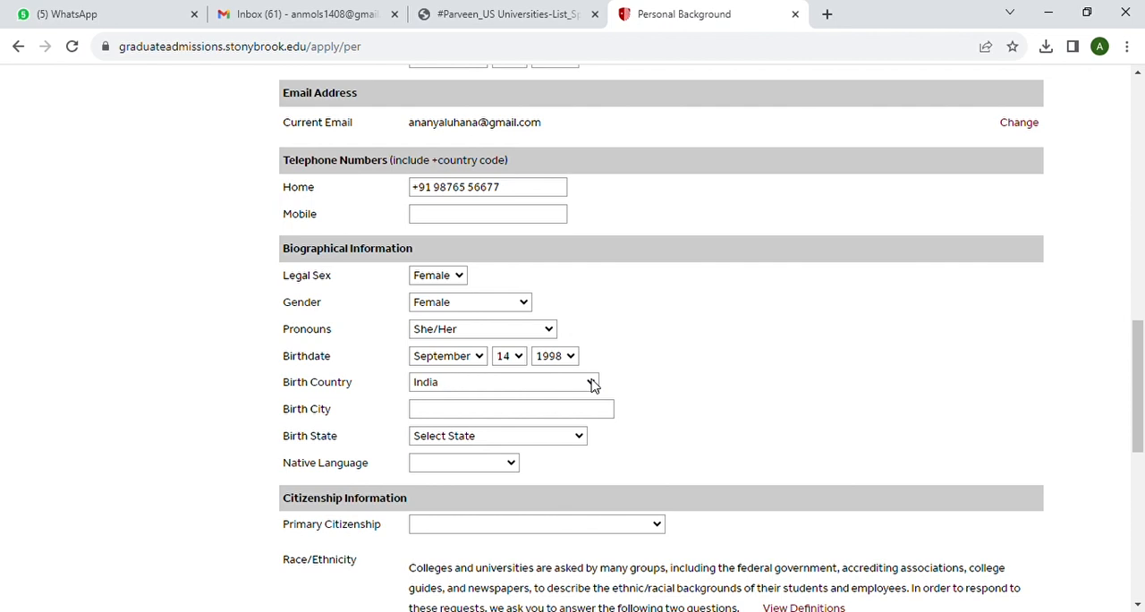
key("Return")
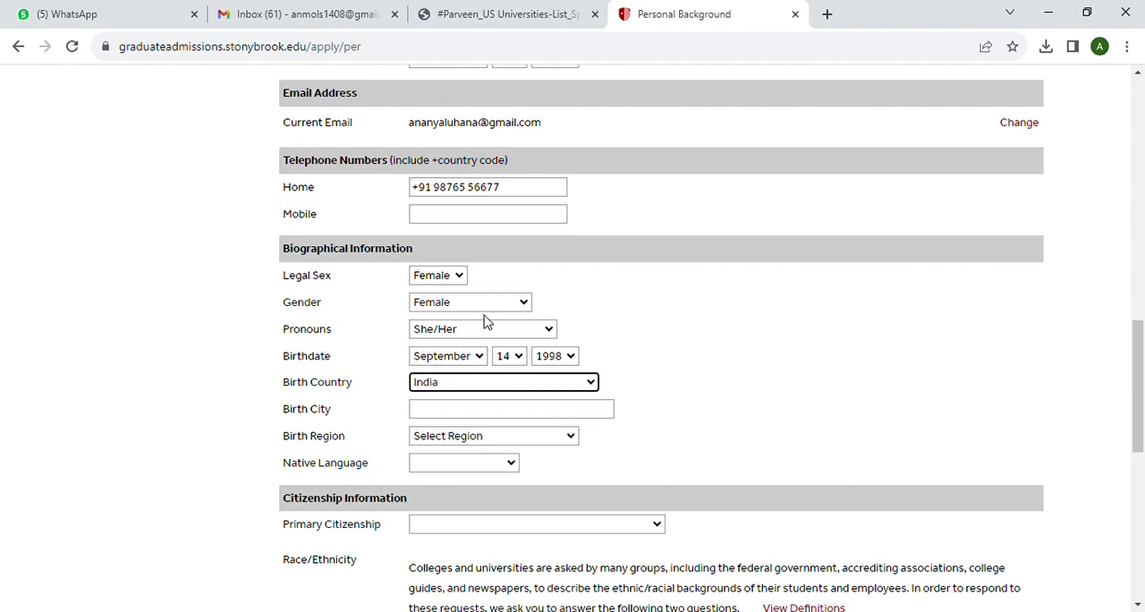
left_click(439, 418)
type("agra")
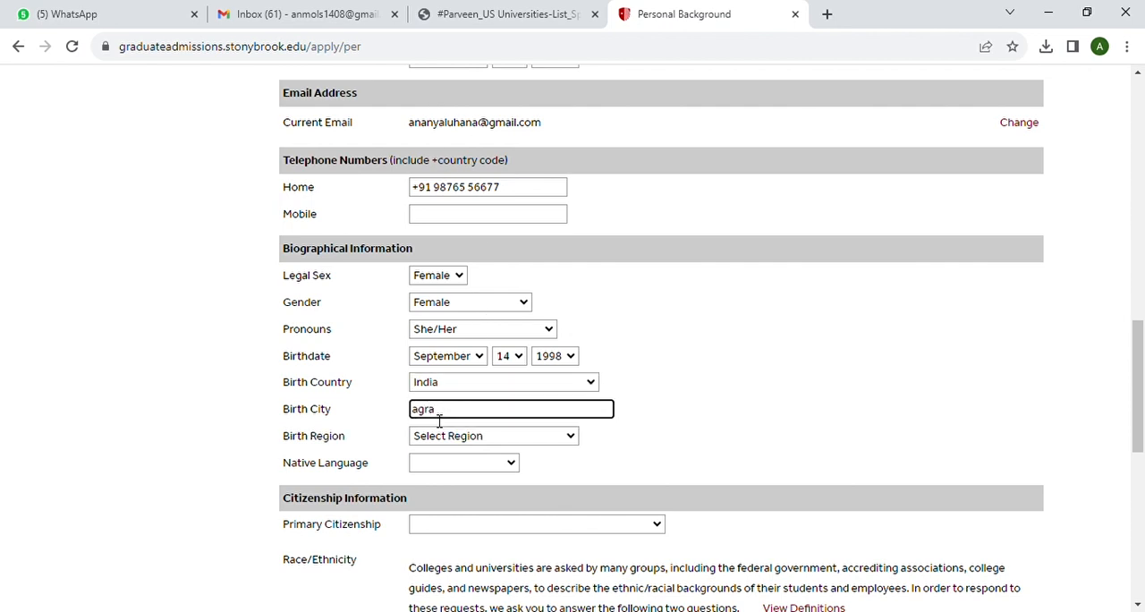
left_click(448, 441)
type("u")
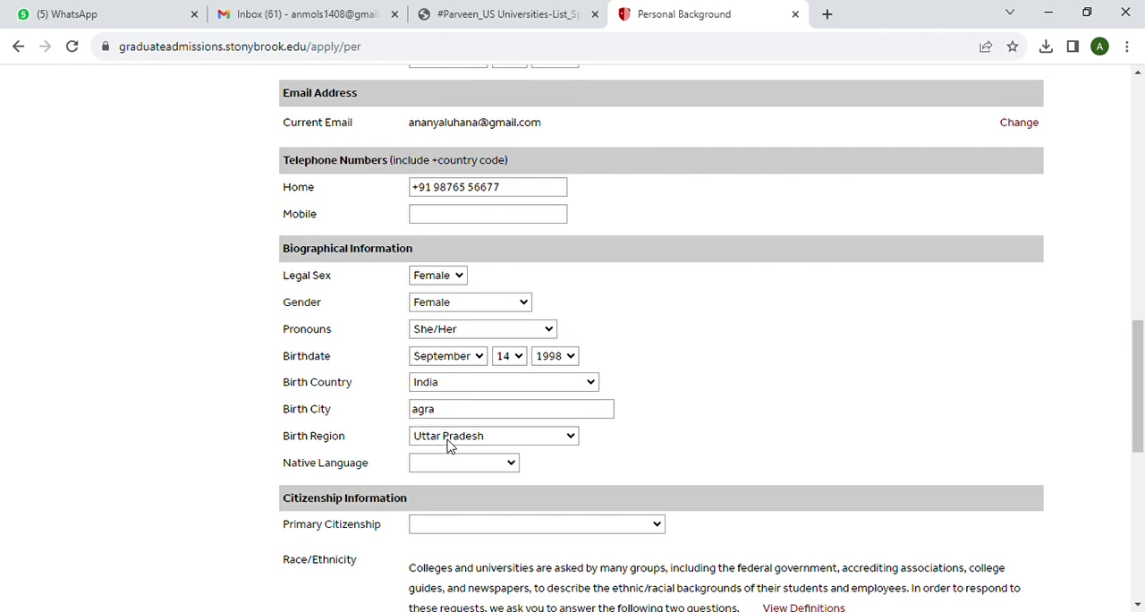
left_click(470, 417)
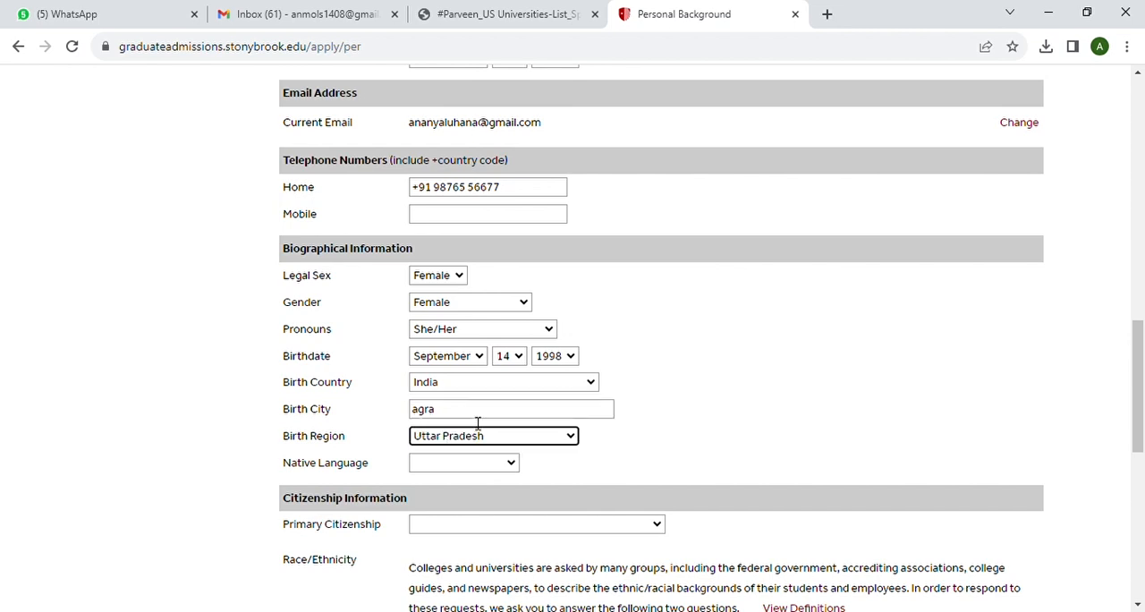
left_click(510, 461)
type("hi")
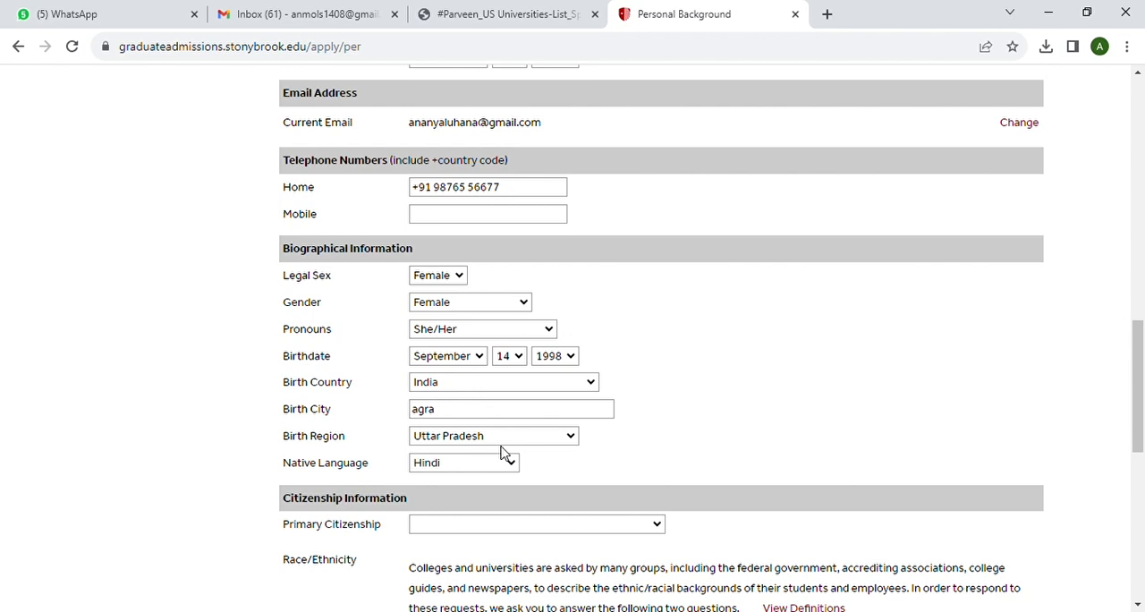
left_click(477, 445)
Set the primary citizenship to India and the current visa type to F1 - Student
scroll(659, 474, "down", 1)
scroll(659, 481, "down", 1)
left_click(659, 328)
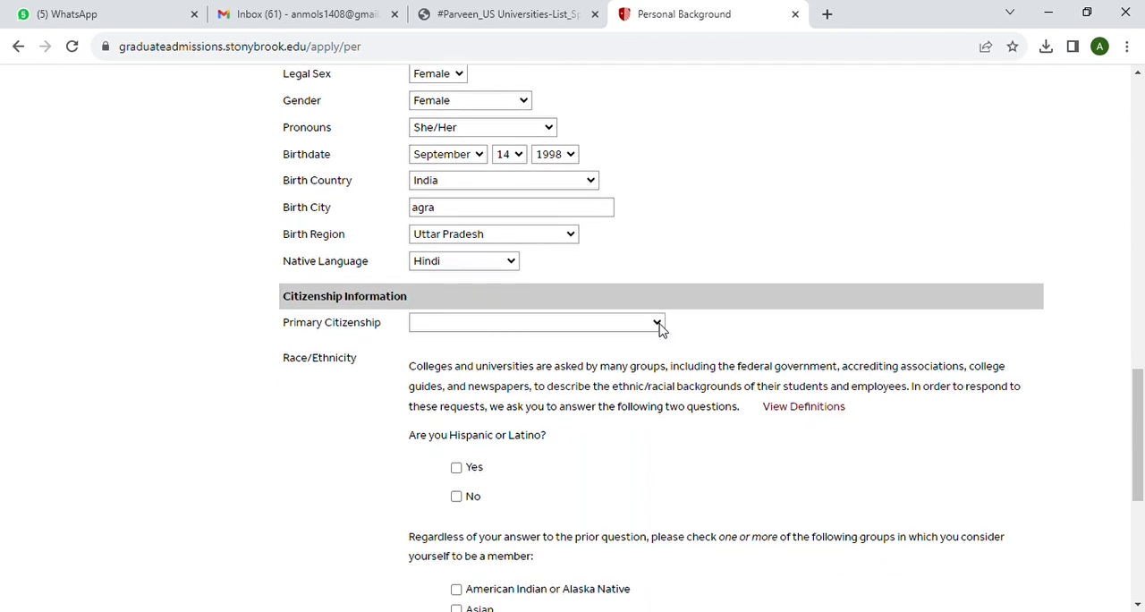
type("in")
scroll(560, 388, "down", 1)
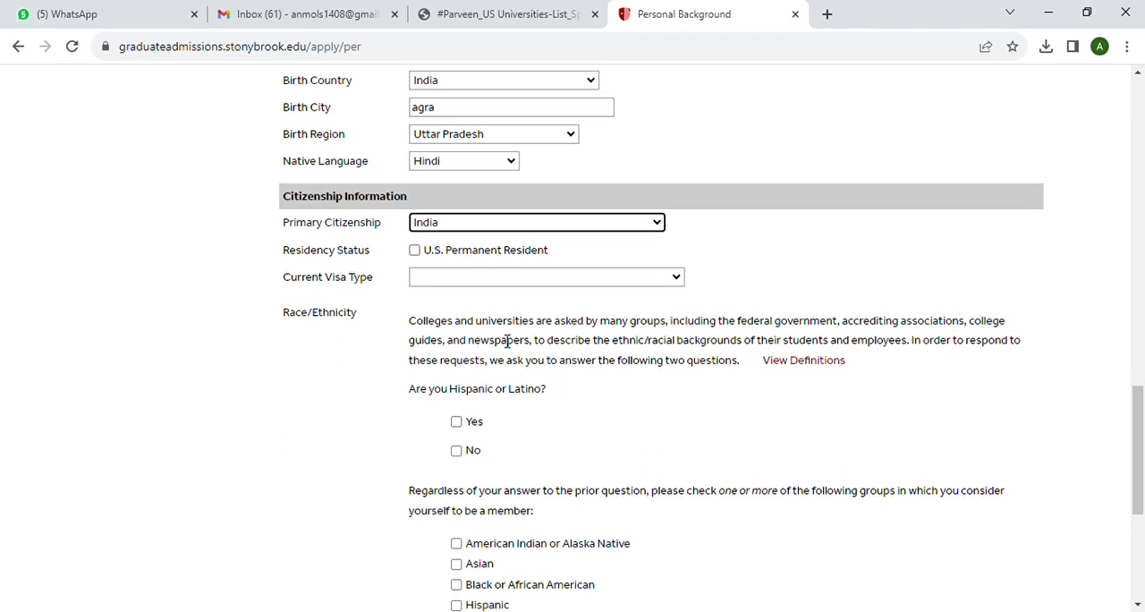
left_click(677, 281)
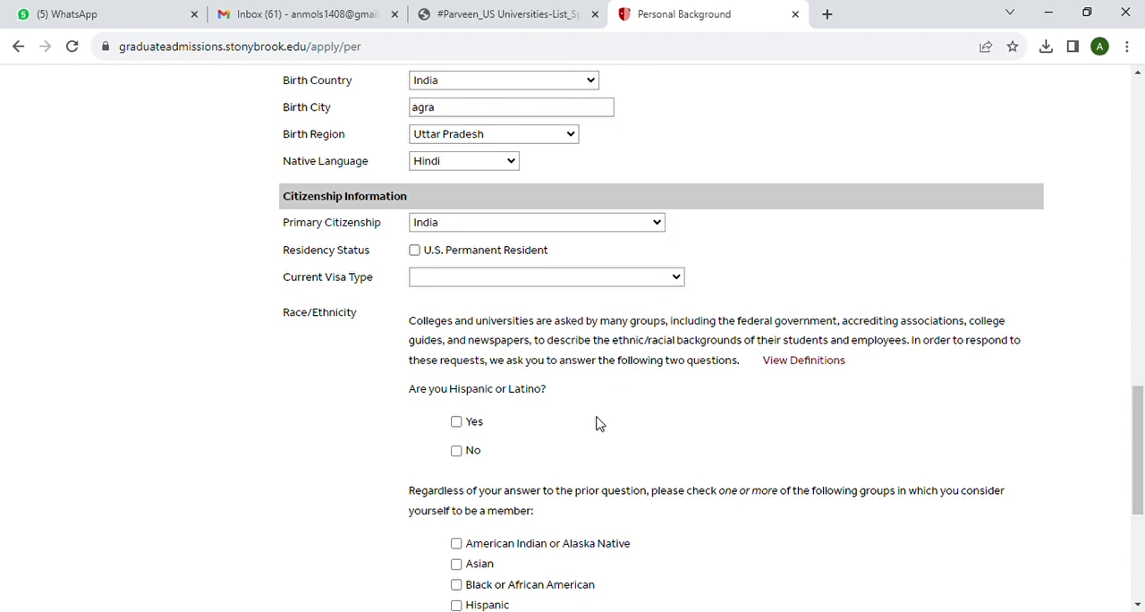
left_click(509, 403)
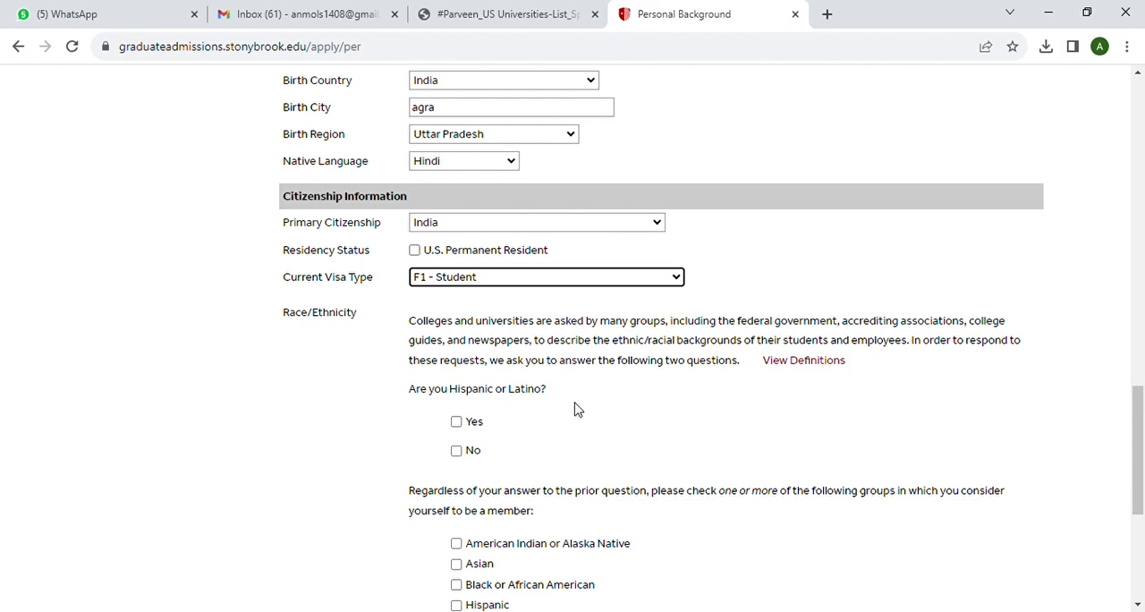
Answer No to being Hispanic or Latino, mark Asian as the ethnic group, and continue to Admission Information
scroll(577, 408, "down", 1)
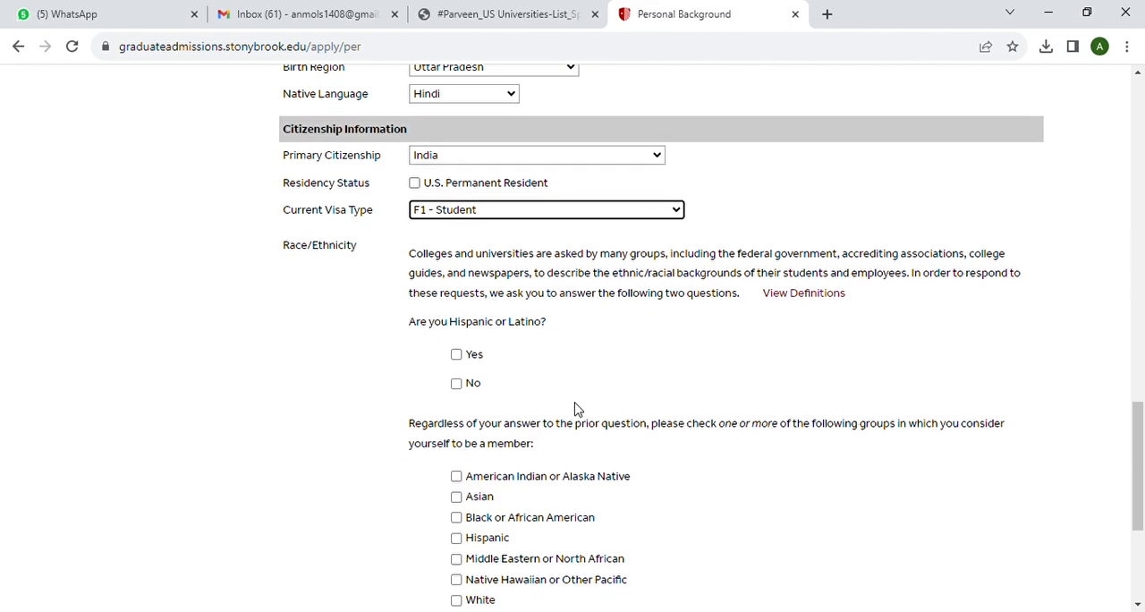
left_click(458, 385)
scroll(583, 436, "down", 1)
scroll(583, 435, "down", 2)
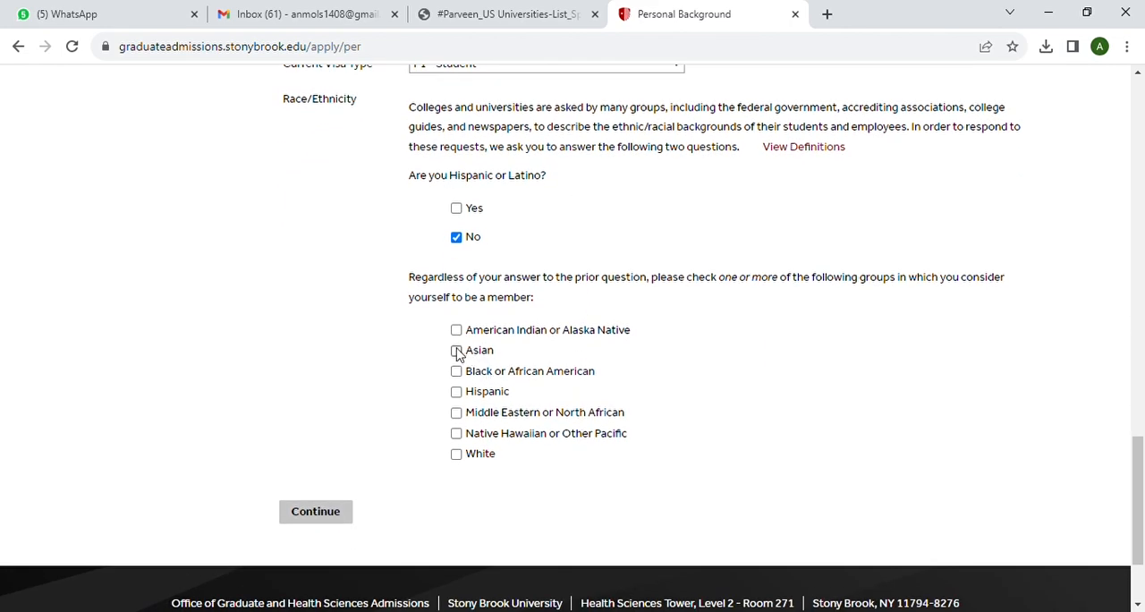
left_click(457, 350)
left_click(316, 515)
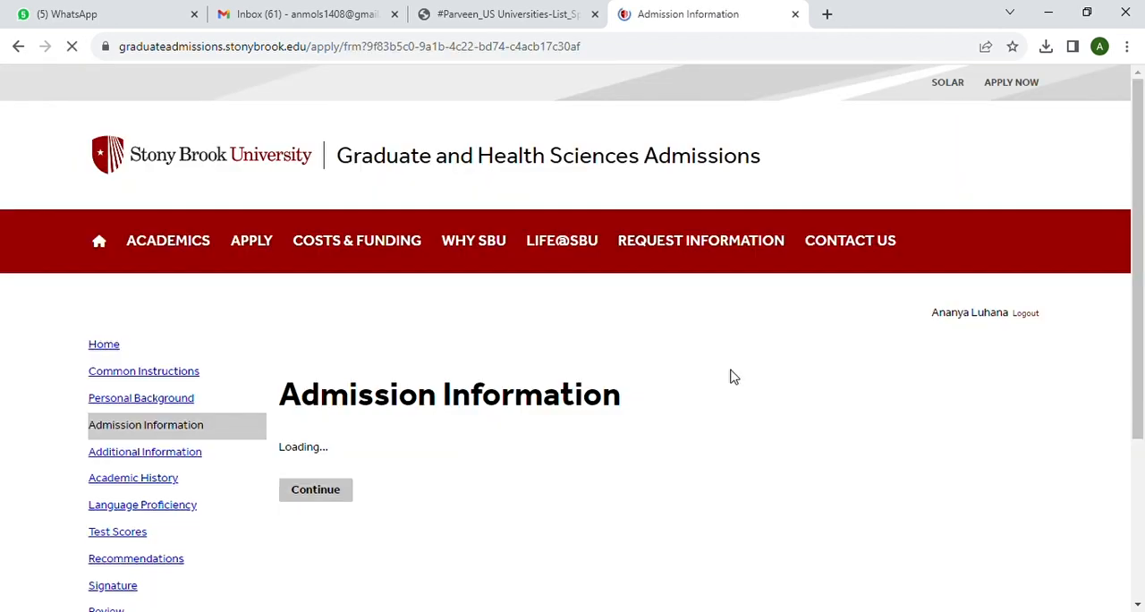
Choose Doctorate as the intended degree, Chemistry PhD as the program, and Fall 2024 as the entry term
scroll(590, 419, "down", 3)
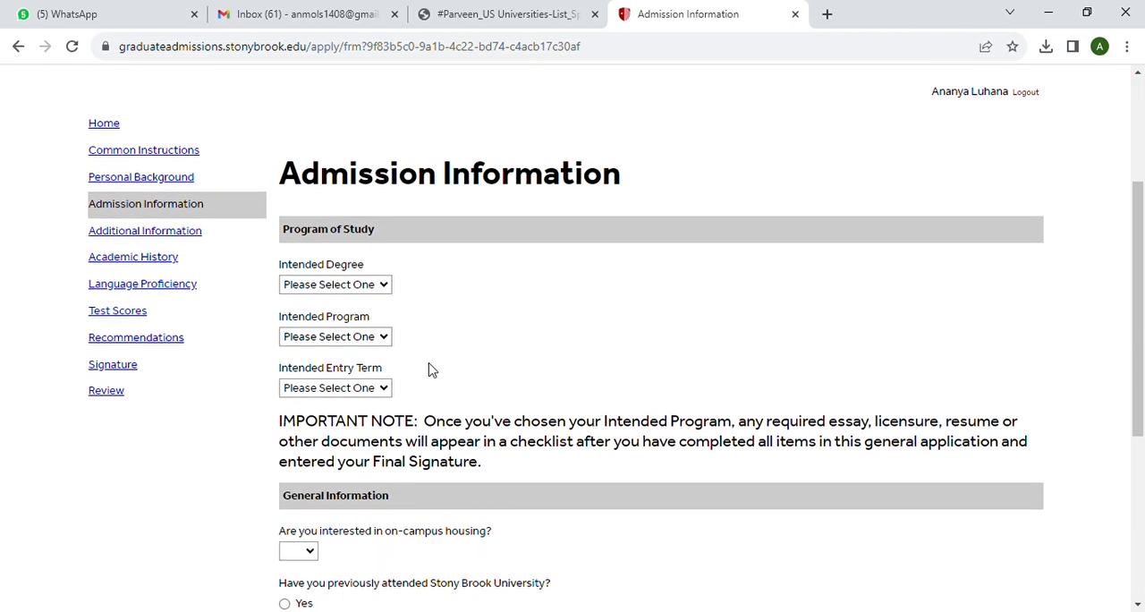
left_click(385, 286)
left_click(347, 335)
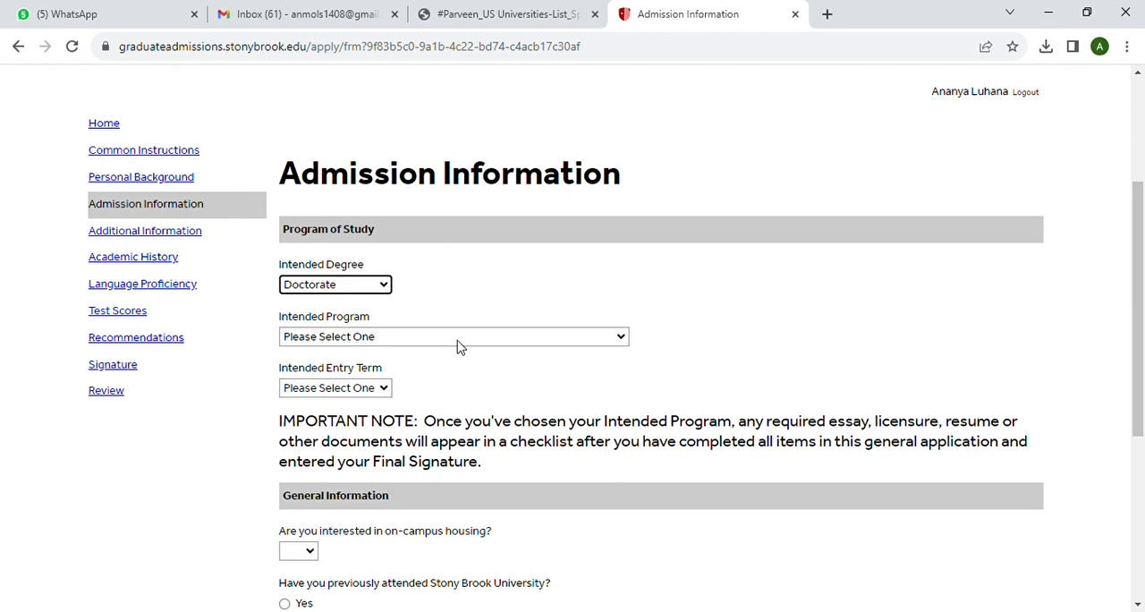
left_click(623, 338)
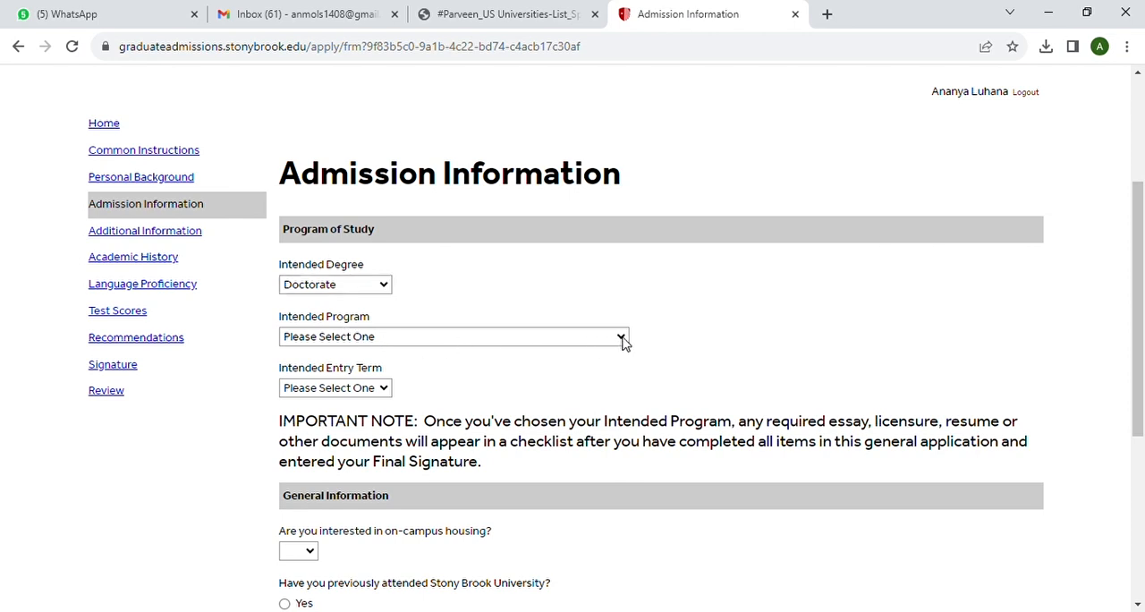
left_click(419, 179)
scroll(460, 300, "down", 1)
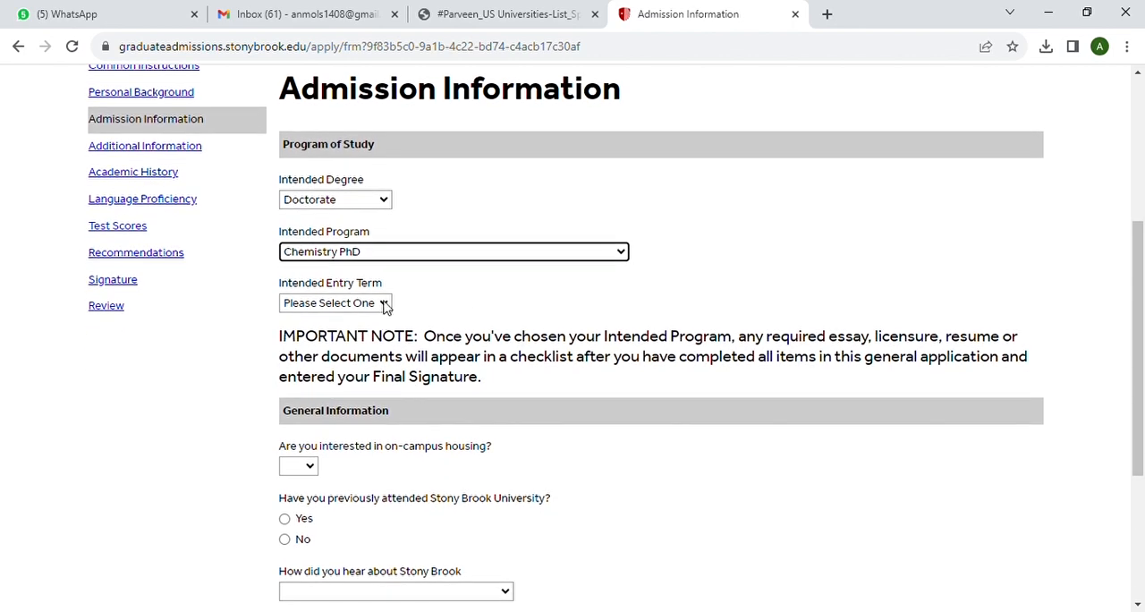
left_click(385, 305)
left_click(364, 338)
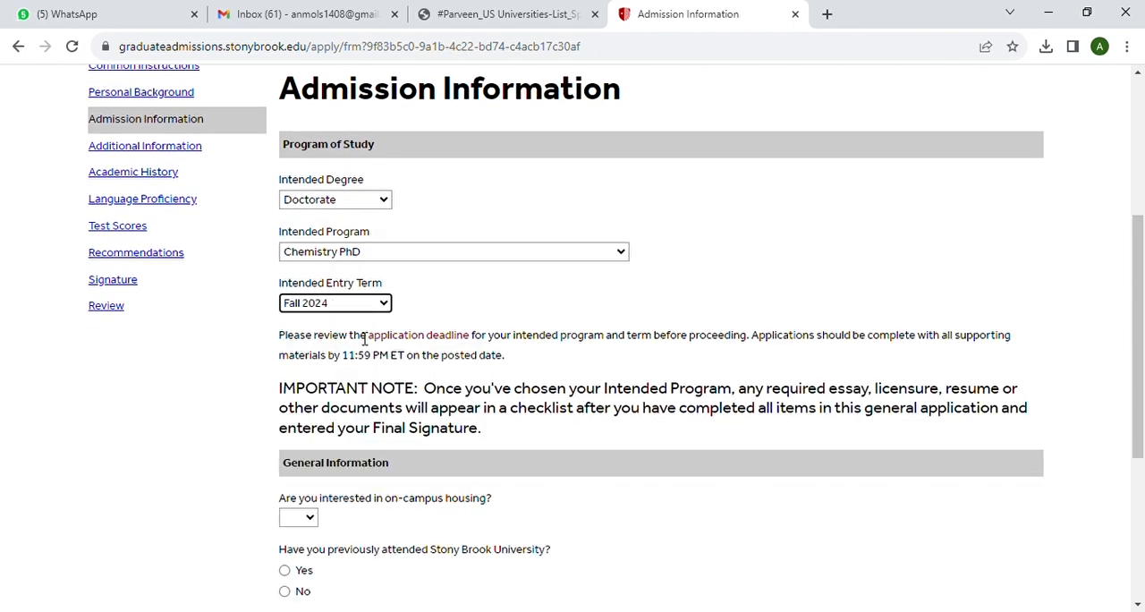
Answer Yes to on-campus housing, No to previous attendance, and College Fair for how Stony Brook was heard about, and continue
scroll(495, 353, "down", 2)
scroll(496, 352, "down", 1)
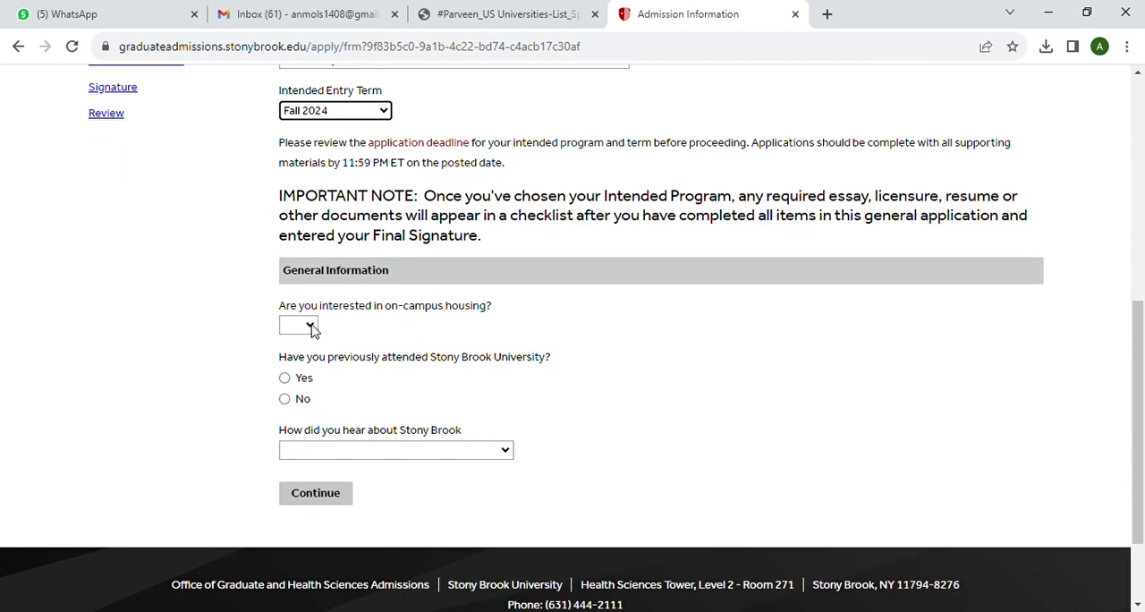
left_click(313, 328)
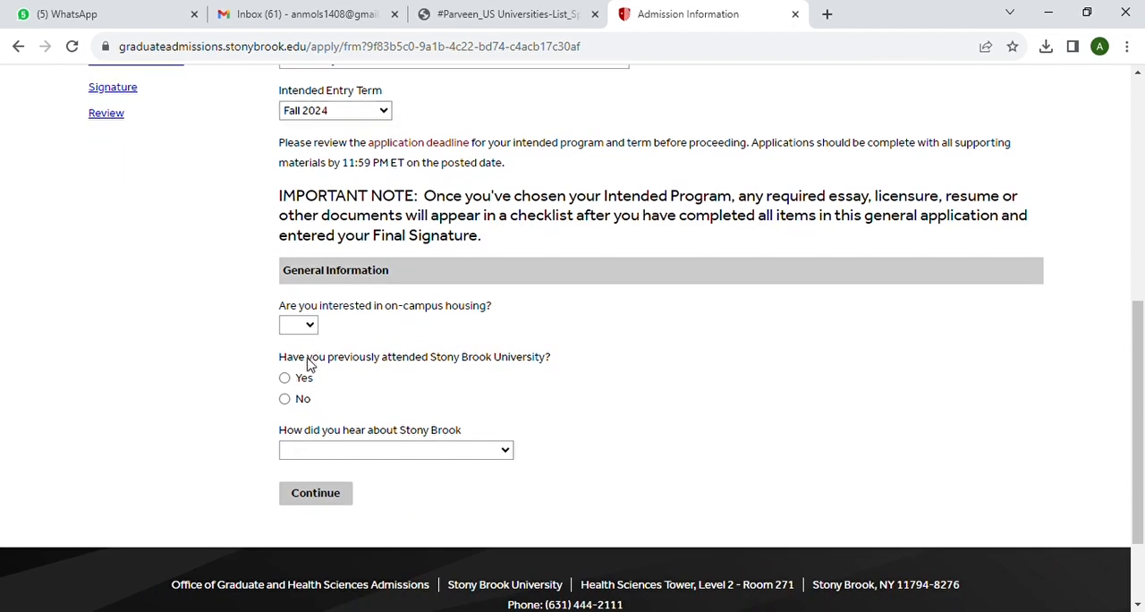
key("Down")
scroll(397, 387, "down", 1)
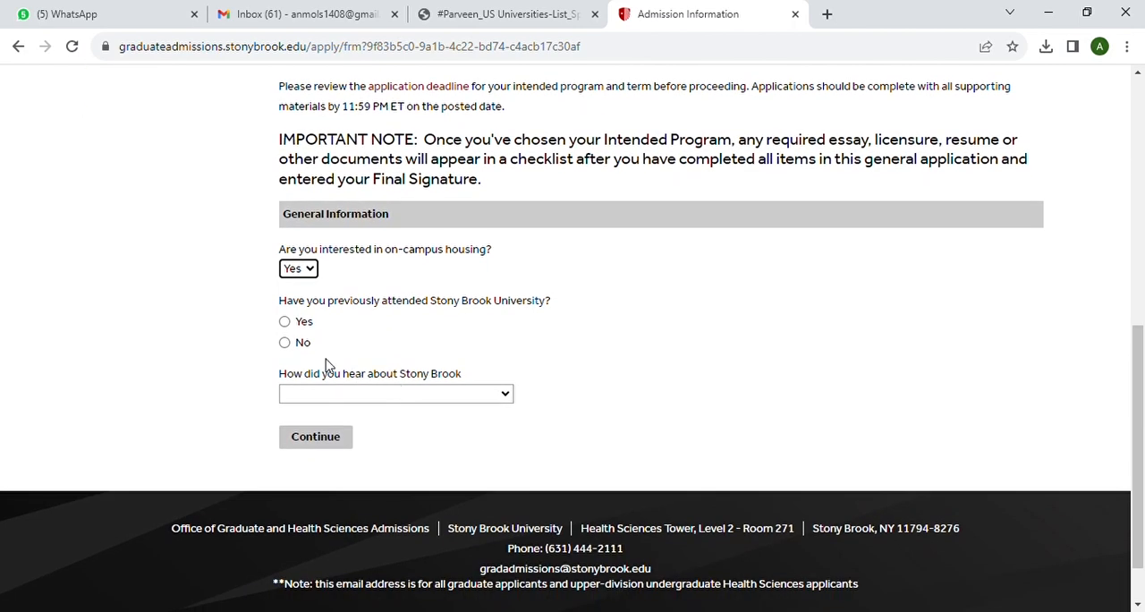
left_click(285, 342)
scroll(498, 344, "down", 1)
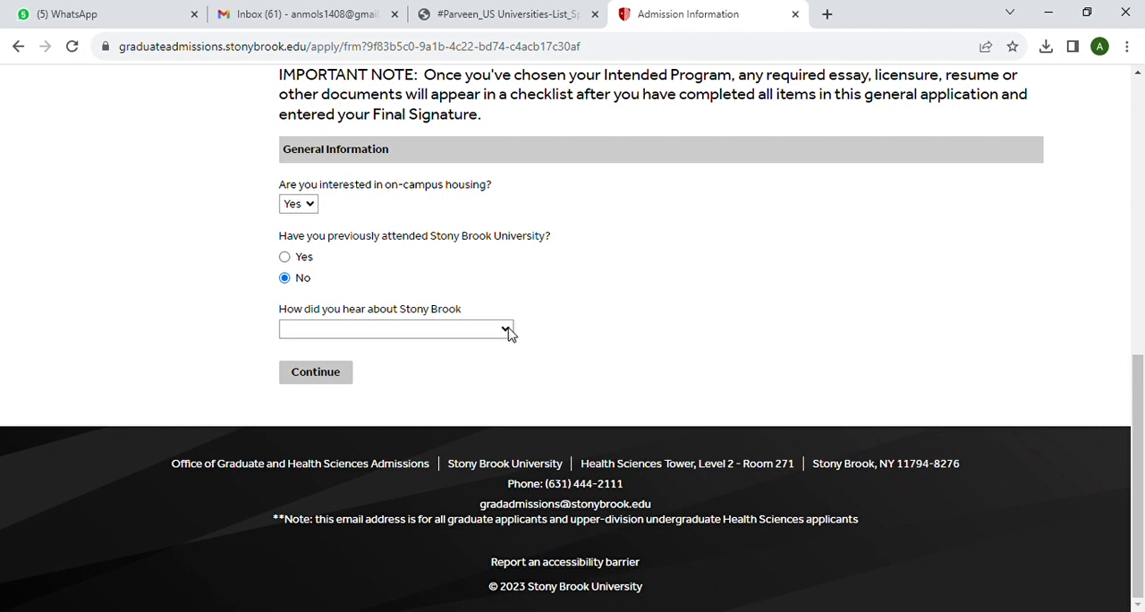
left_click(366, 68)
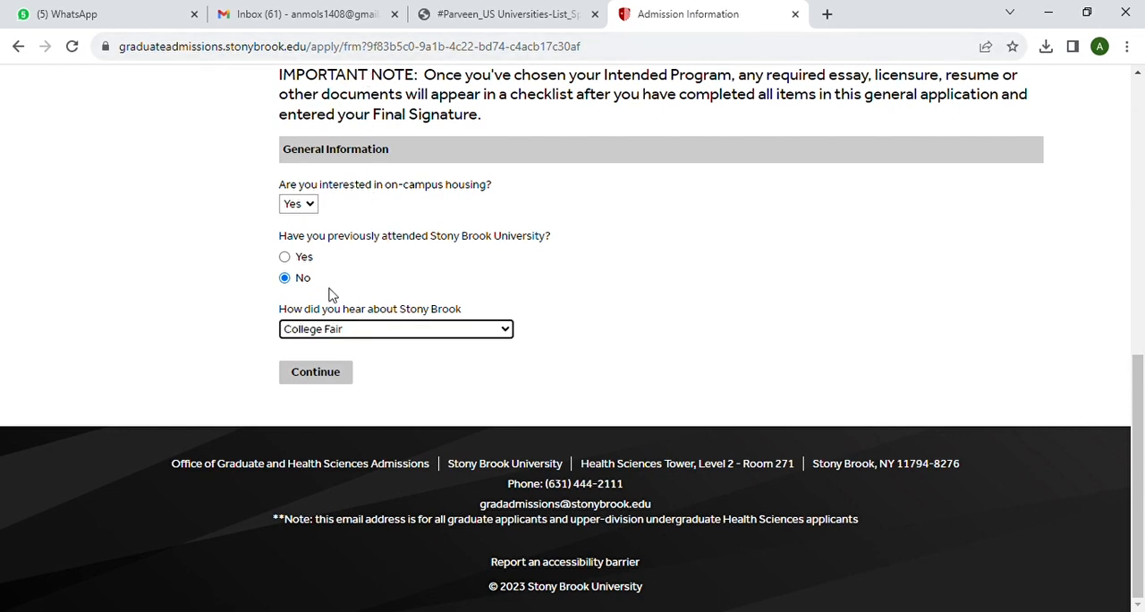
left_click(331, 380)
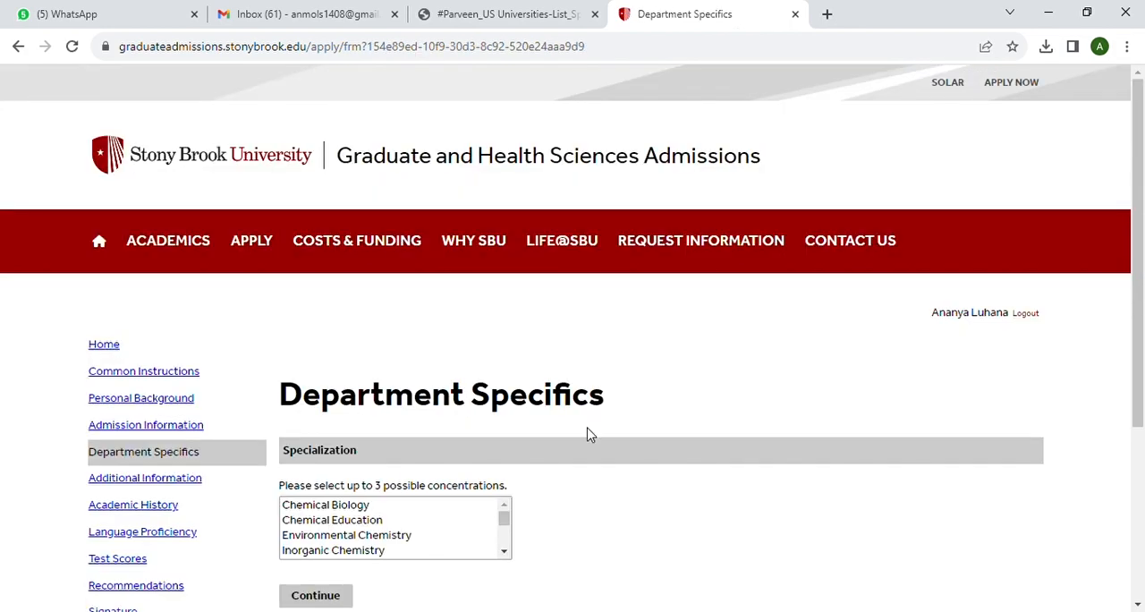
Select Inorganic Chemistry as the concentration in Department Specifics and continue to Additional Information
scroll(587, 435, "down", 1)
scroll(587, 434, "down", 1)
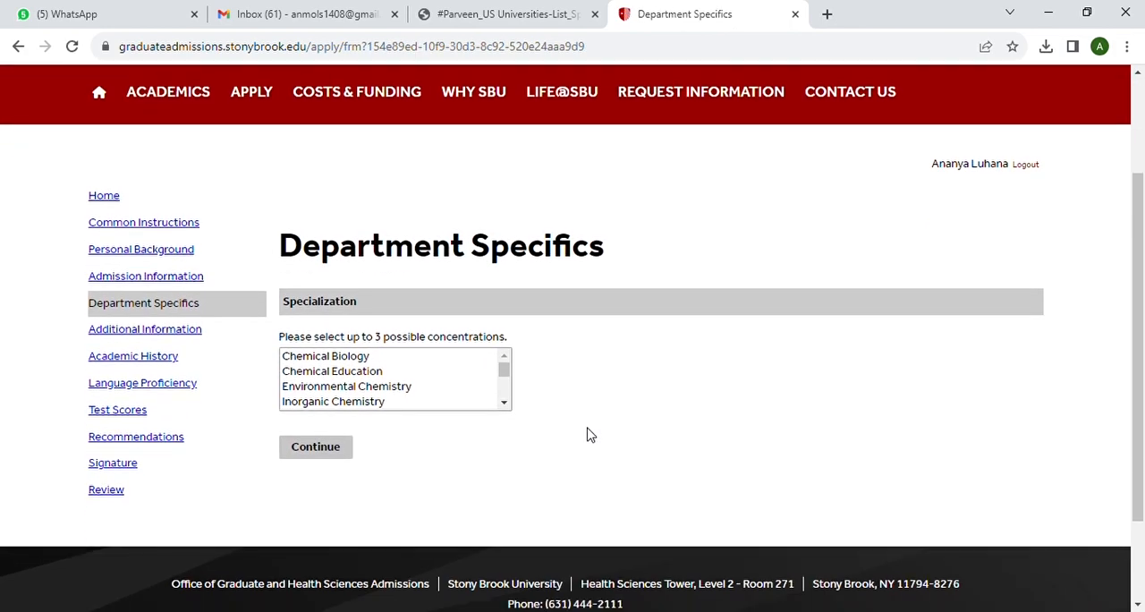
scroll(396, 399, "down", 1)
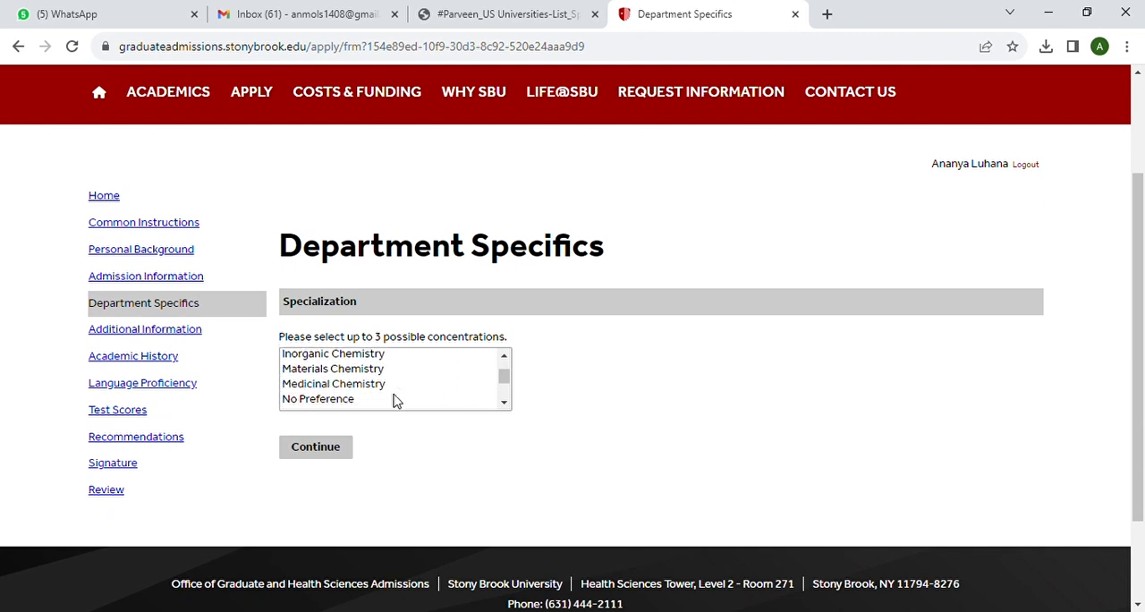
scroll(396, 400, "up", 1)
left_click(365, 403)
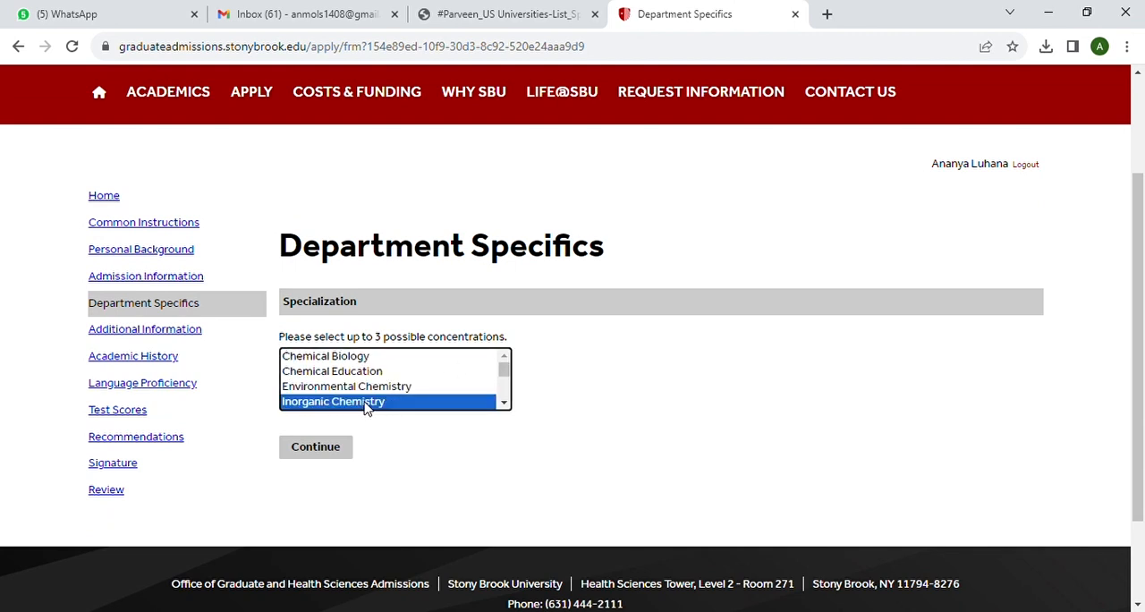
left_click(401, 462)
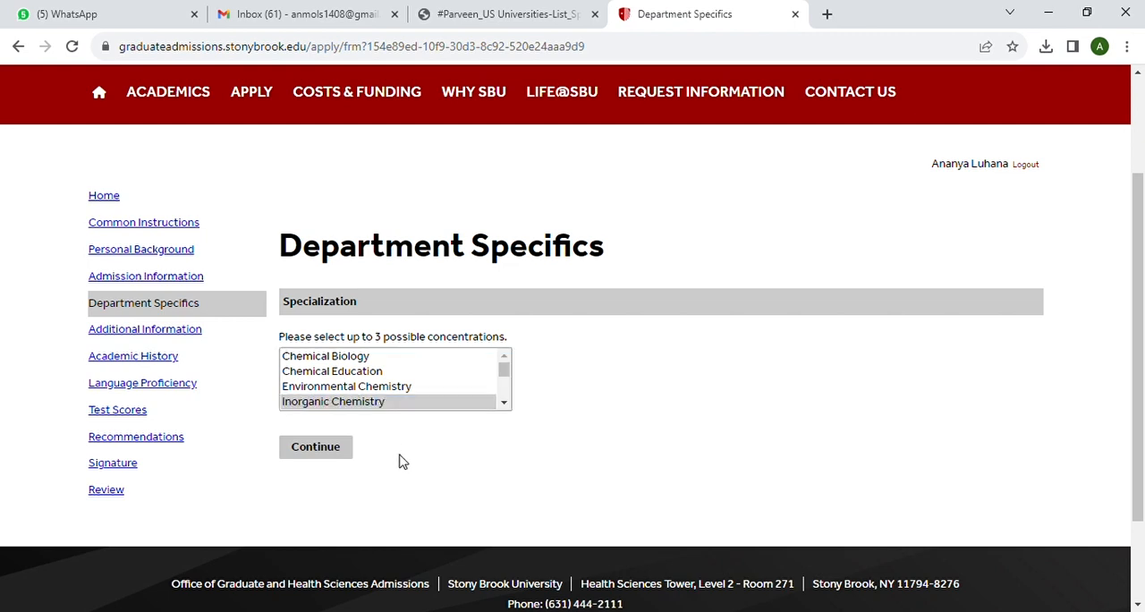
left_click(374, 389)
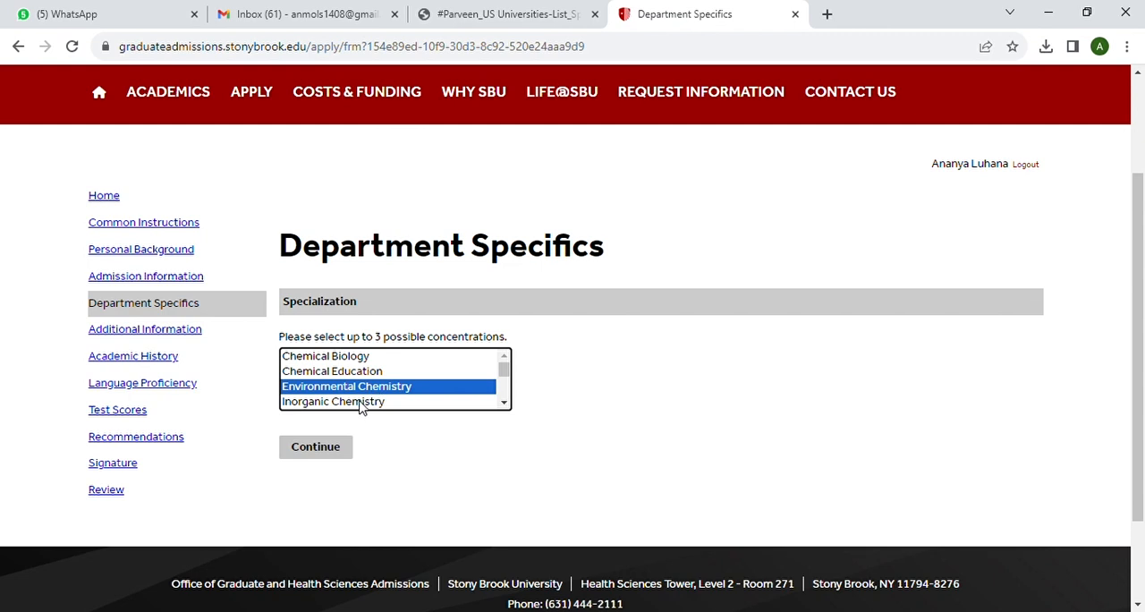
left_click(362, 403)
left_click(326, 458)
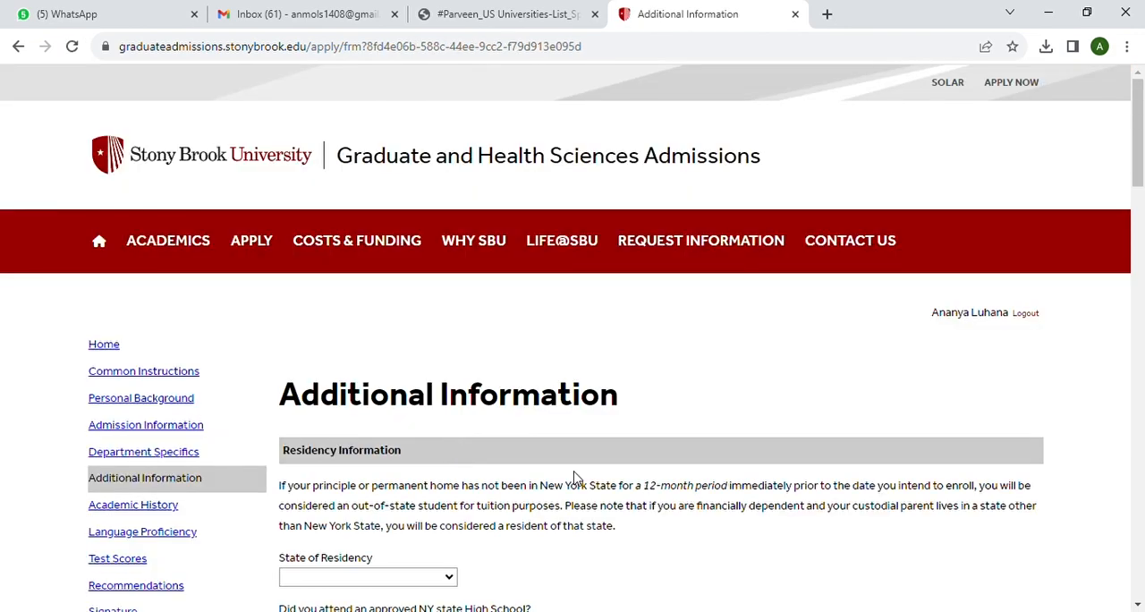
Set the State of Residency to Utah and answer No to attending an approved NY state high school
scroll(575, 476, "down", 2)
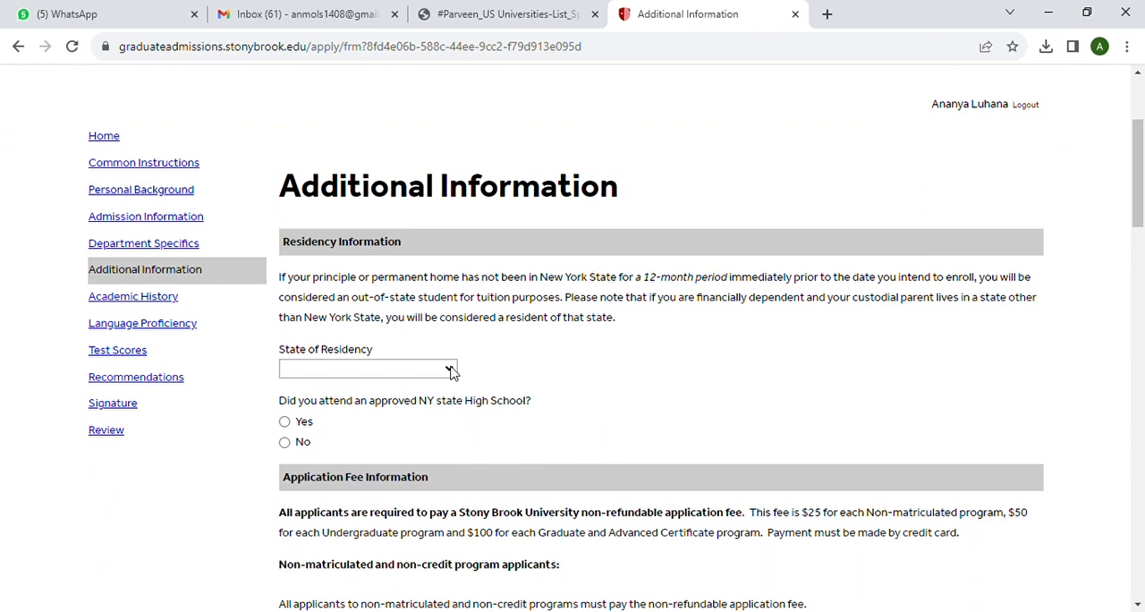
key("u")
scroll(450, 419, "up", 2)
scroll(474, 279, "down", 2)
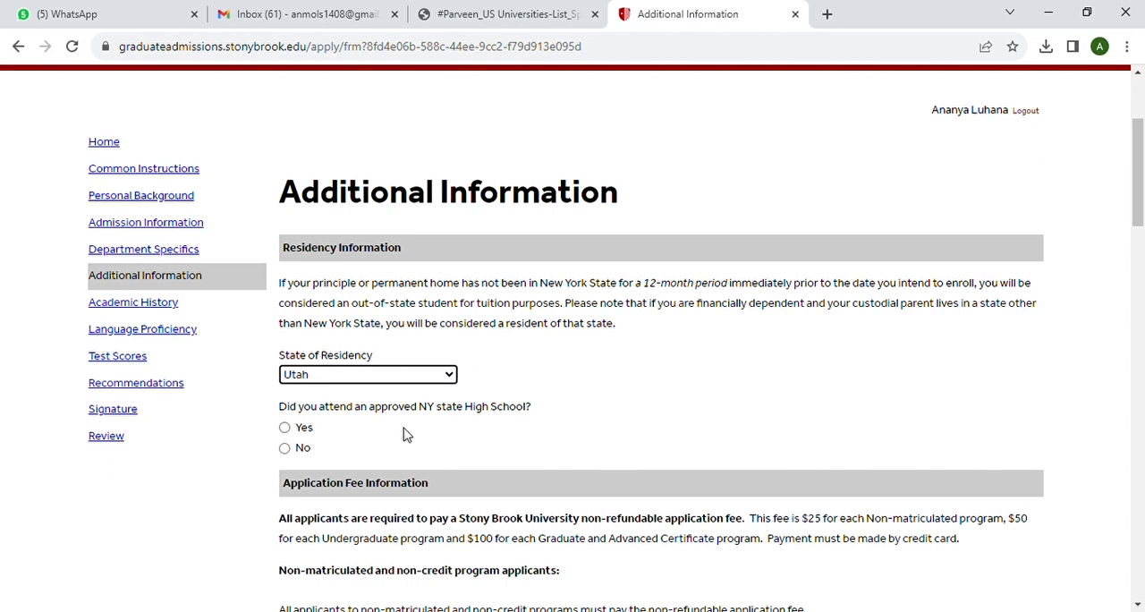
left_click(287, 449)
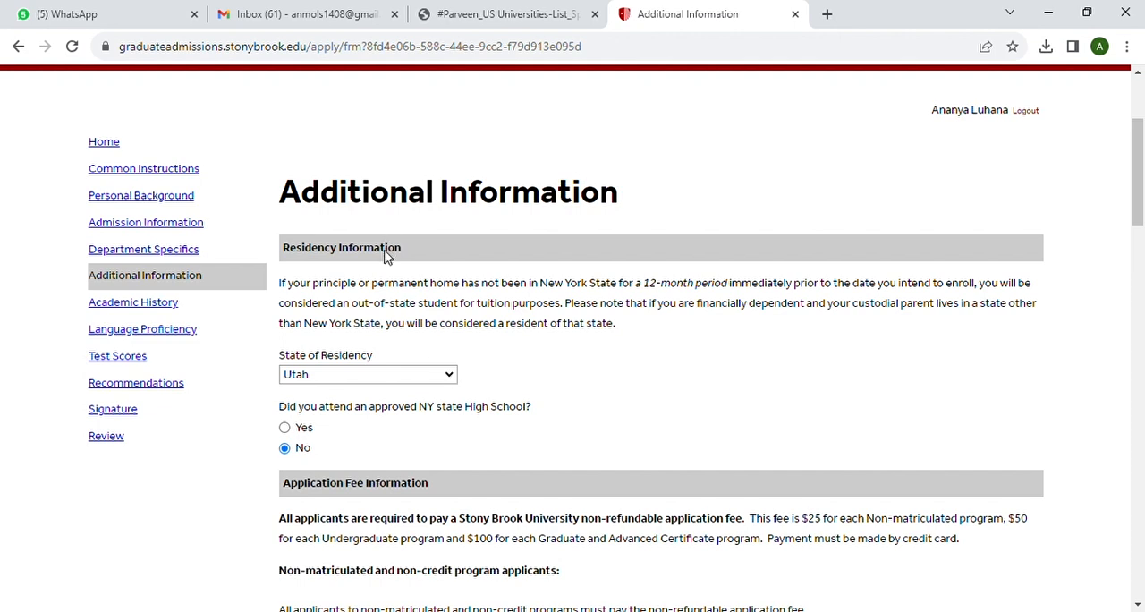
Request consideration for Research Assistantship and Teaching or Graduate Assistantship under Graduate Applicants
scroll(595, 380, "down", 3)
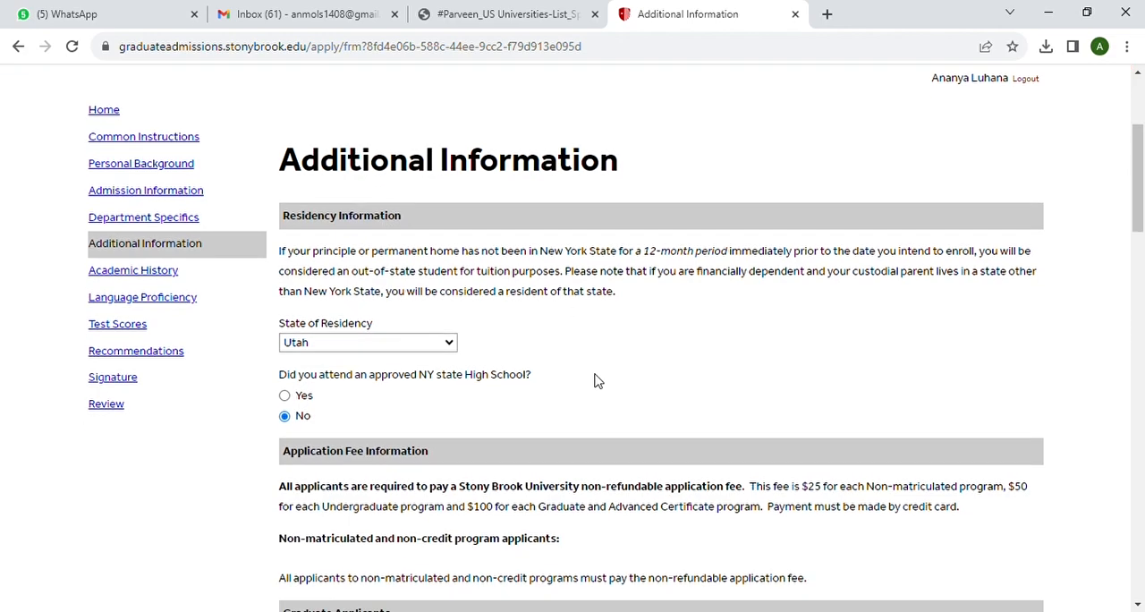
scroll(596, 380, "down", 3)
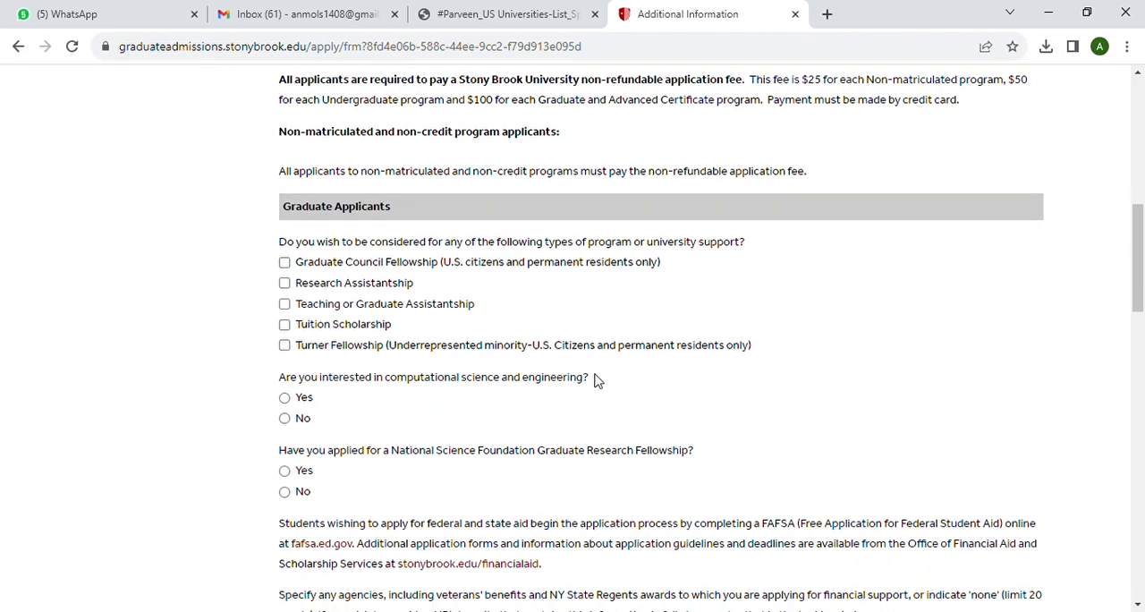
left_click(283, 272)
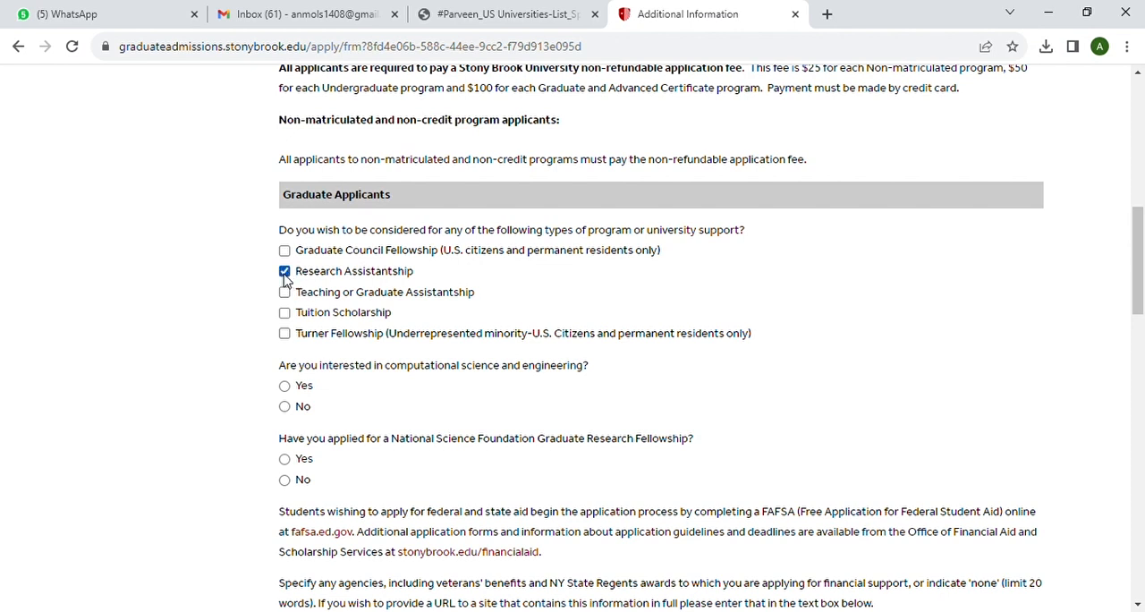
left_click(284, 293)
Answer No to interest in computational science and engineering and No to having applied for a National Science Foundation Graduate Research Fellowship
scroll(474, 307, "down", 1)
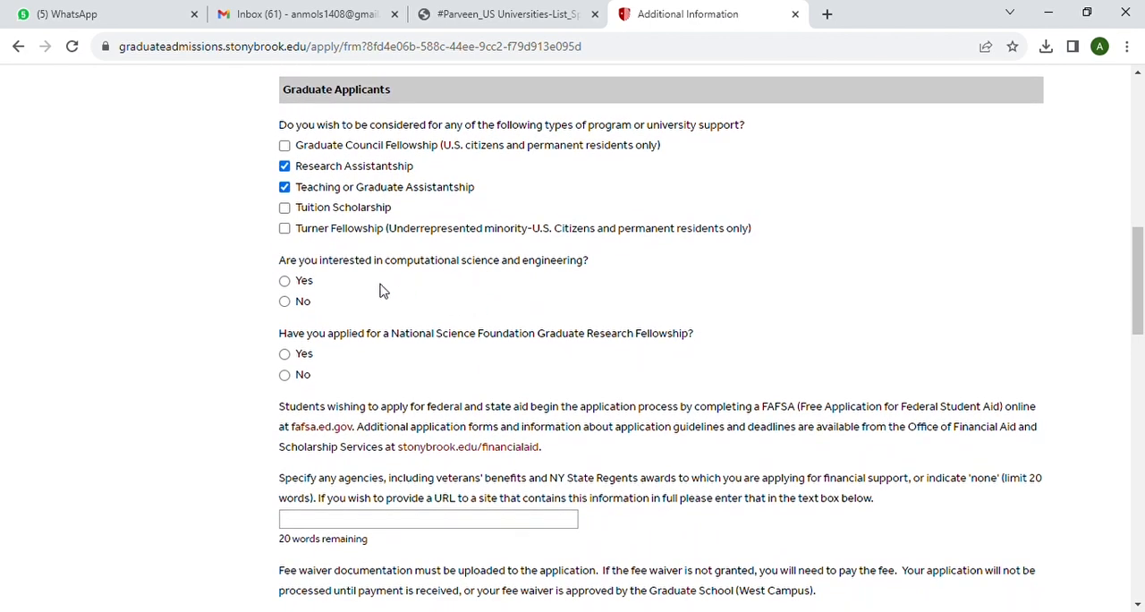
left_click(285, 301)
scroll(430, 307, "down", 1)
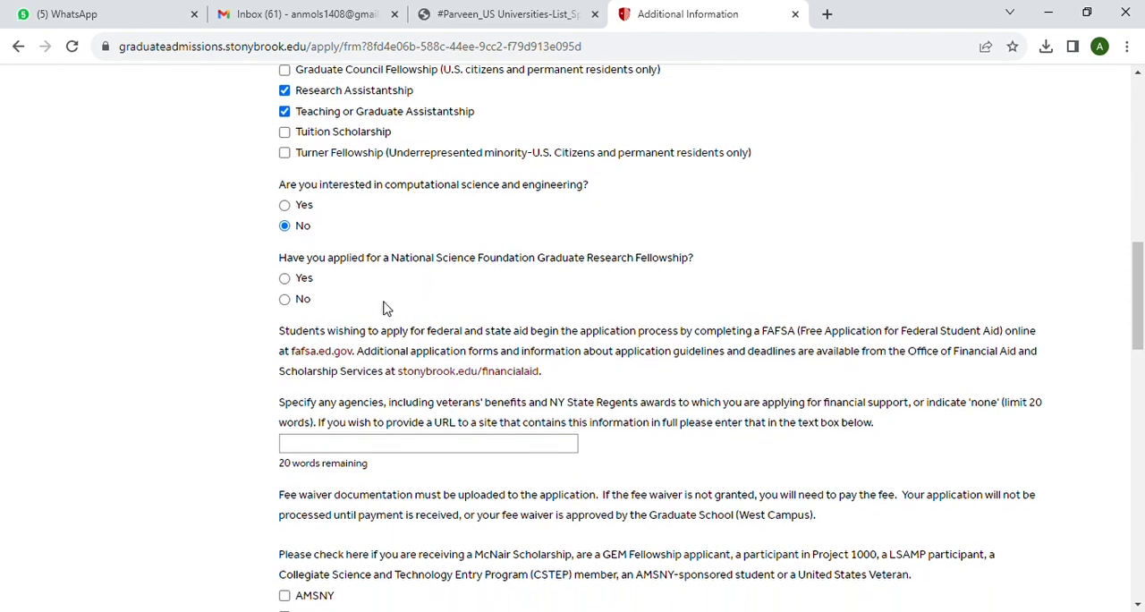
left_click(284, 301)
Answer No to having attended a Graduate School/Center for Inclusive Education event after February 1, 2023
scroll(439, 318, "down", 2)
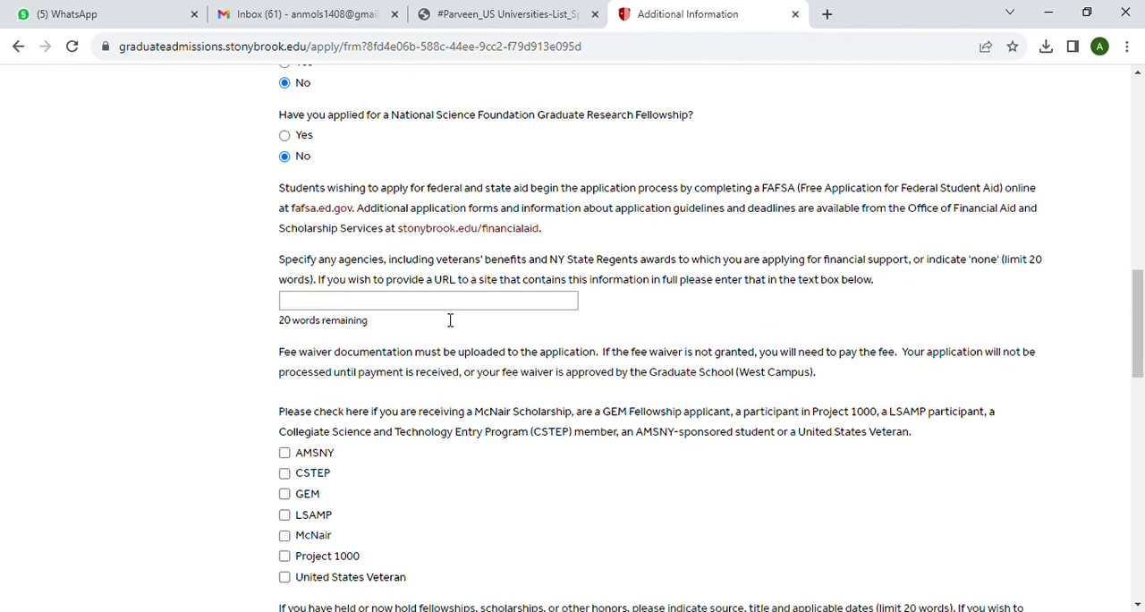
scroll(449, 320, "down", 2)
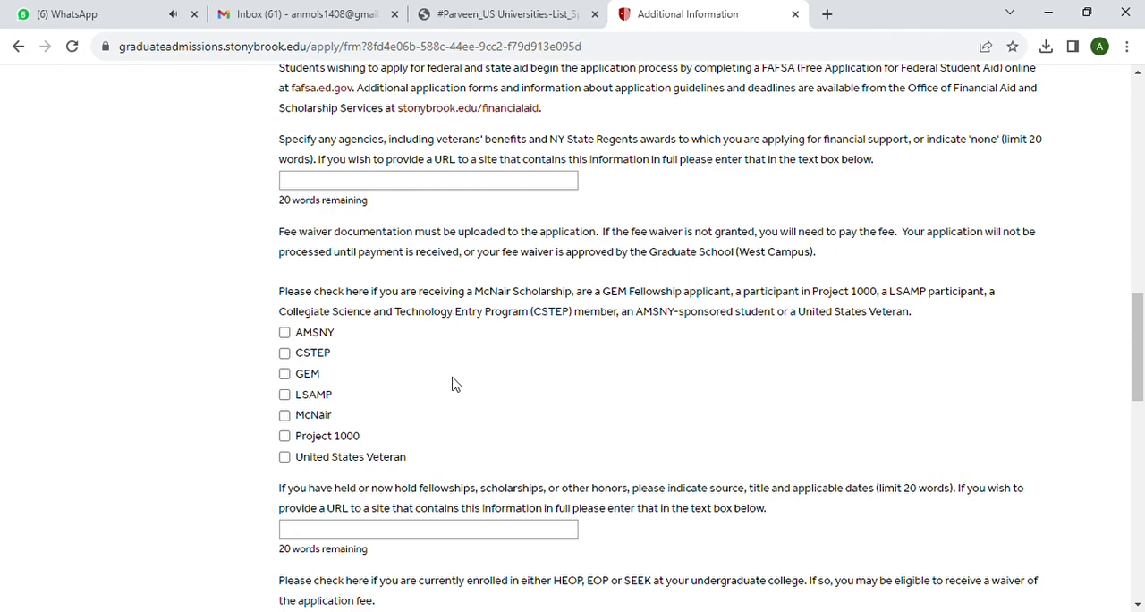
scroll(451, 383, "down", 1)
scroll(452, 382, "down", 1)
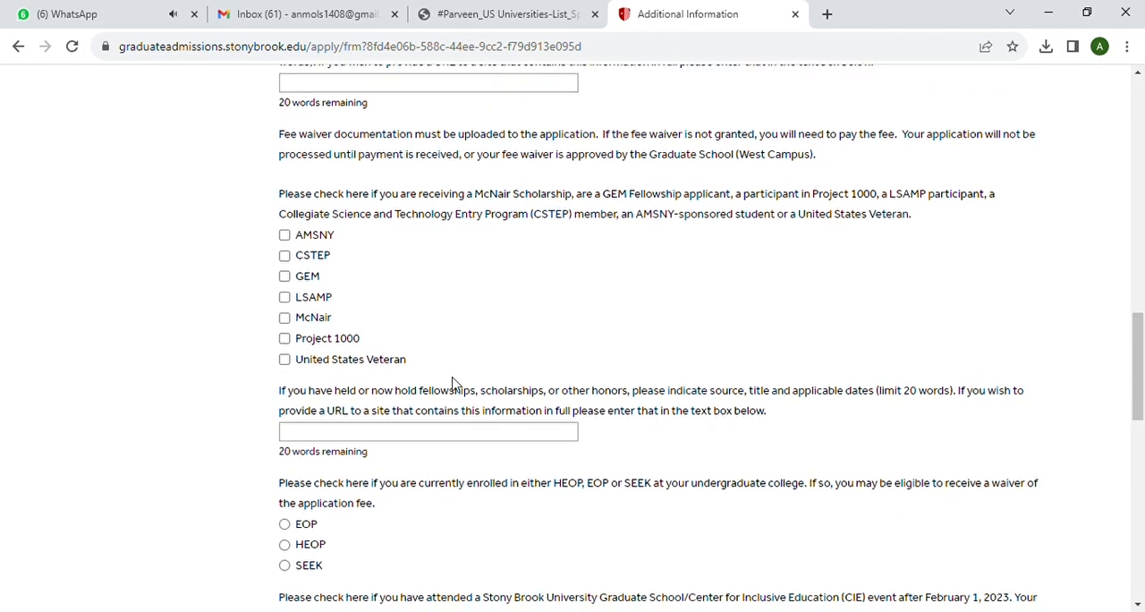
scroll(452, 383, "down", 1)
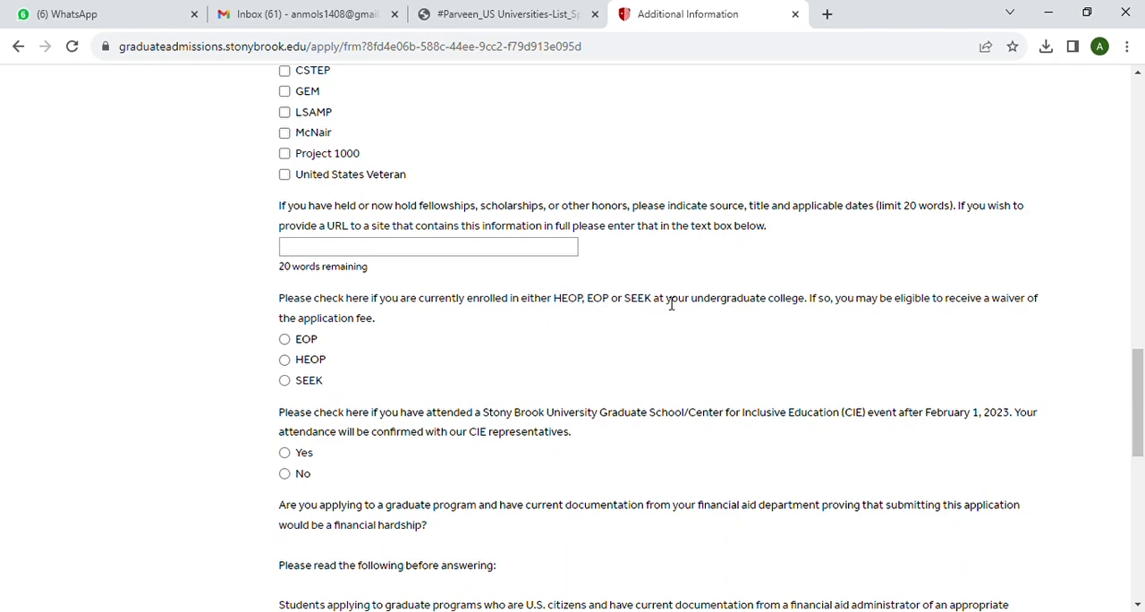
scroll(466, 305, "down", 1)
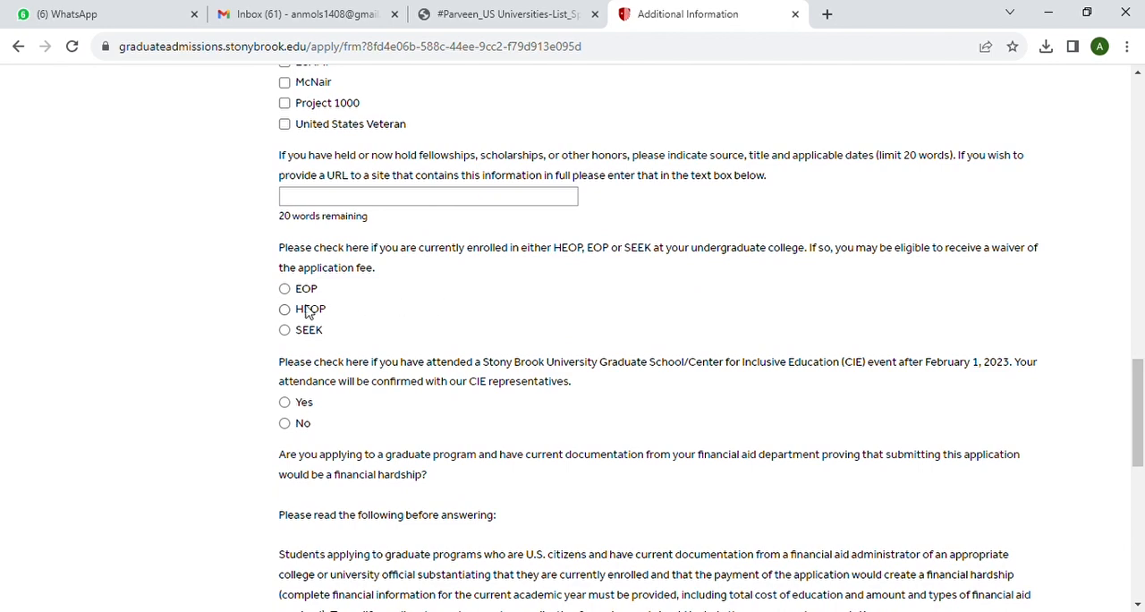
scroll(386, 325, "down", 2)
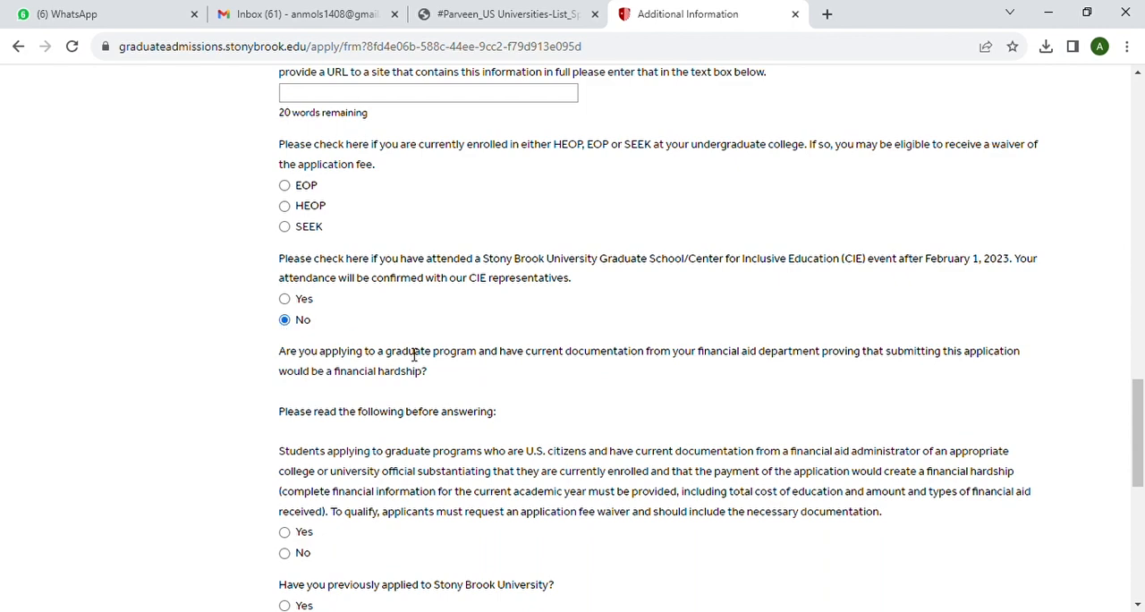
Answer No to having financial hardship documentation and No to having previously applied to Stony Brook University
scroll(407, 353, "down", 3)
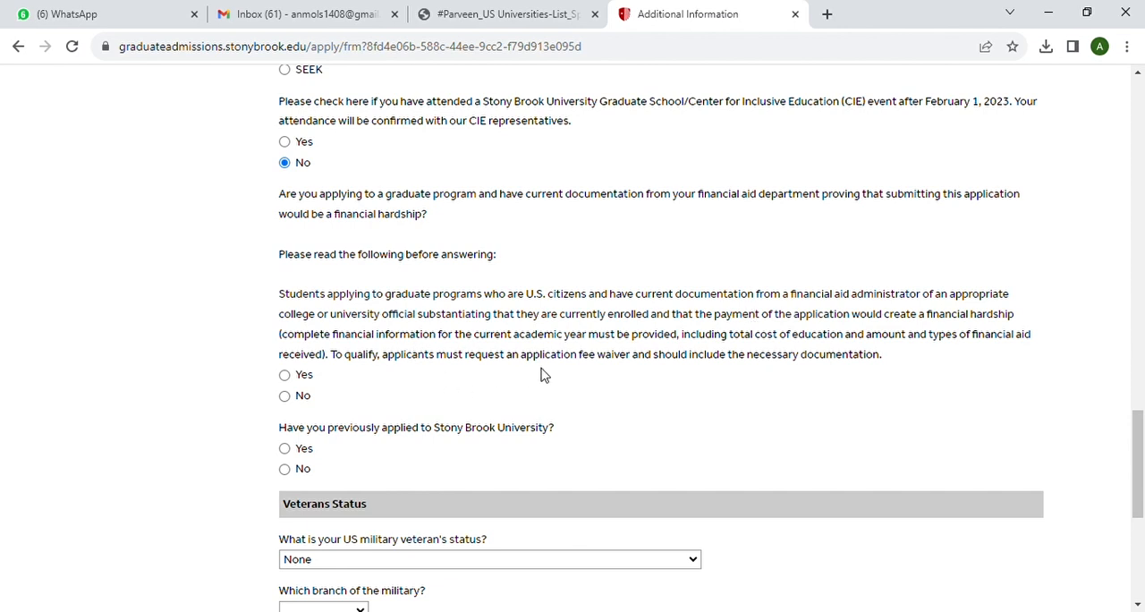
scroll(657, 385, "down", 1)
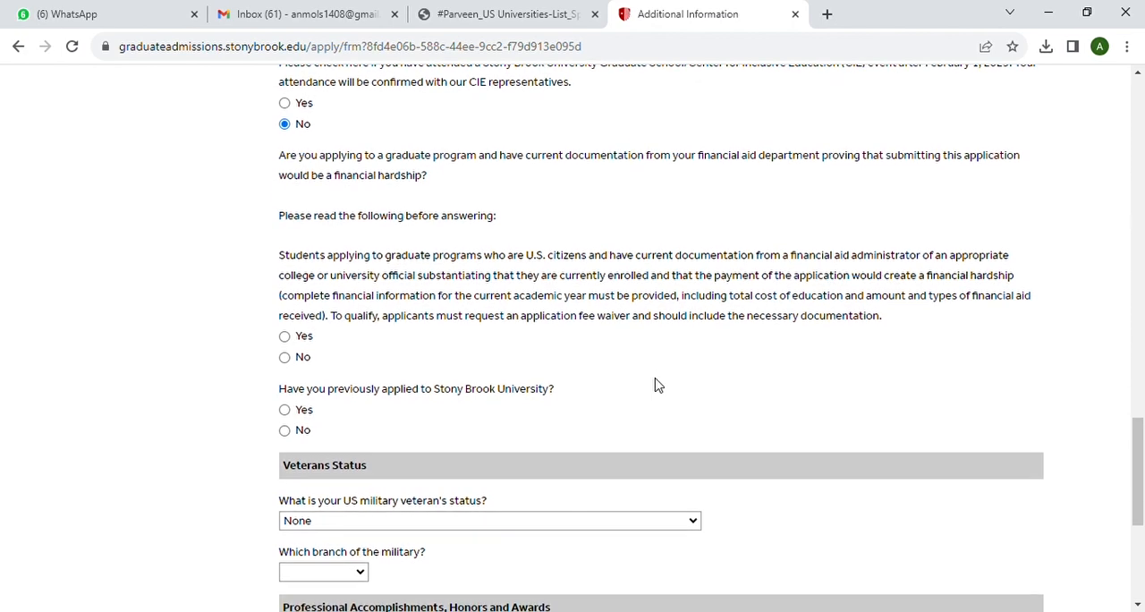
left_click(285, 358)
scroll(366, 366, "down", 2)
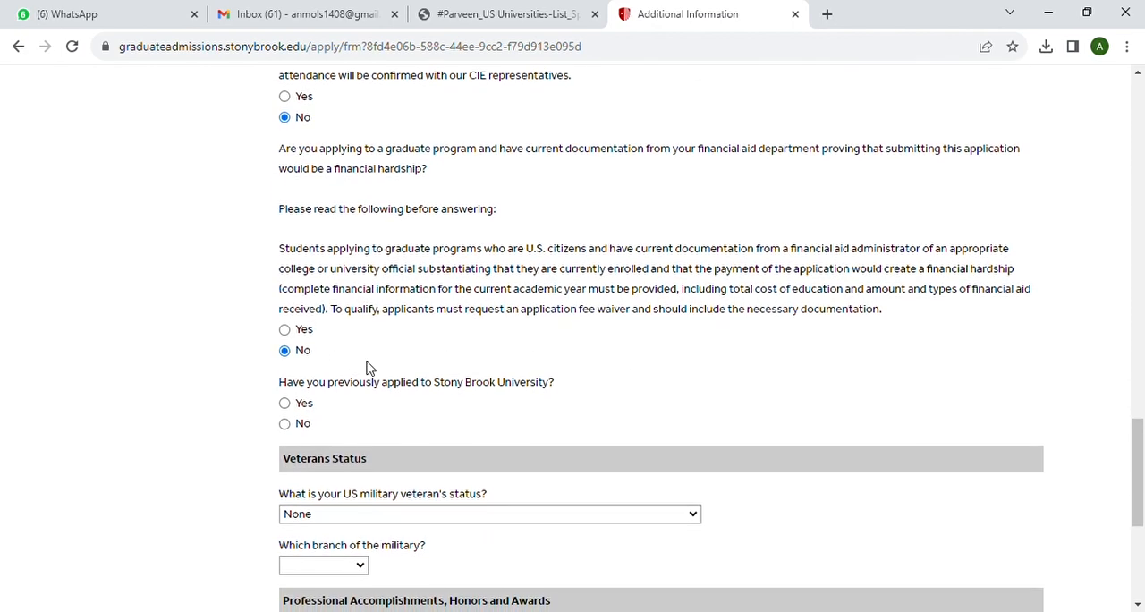
left_click(284, 334)
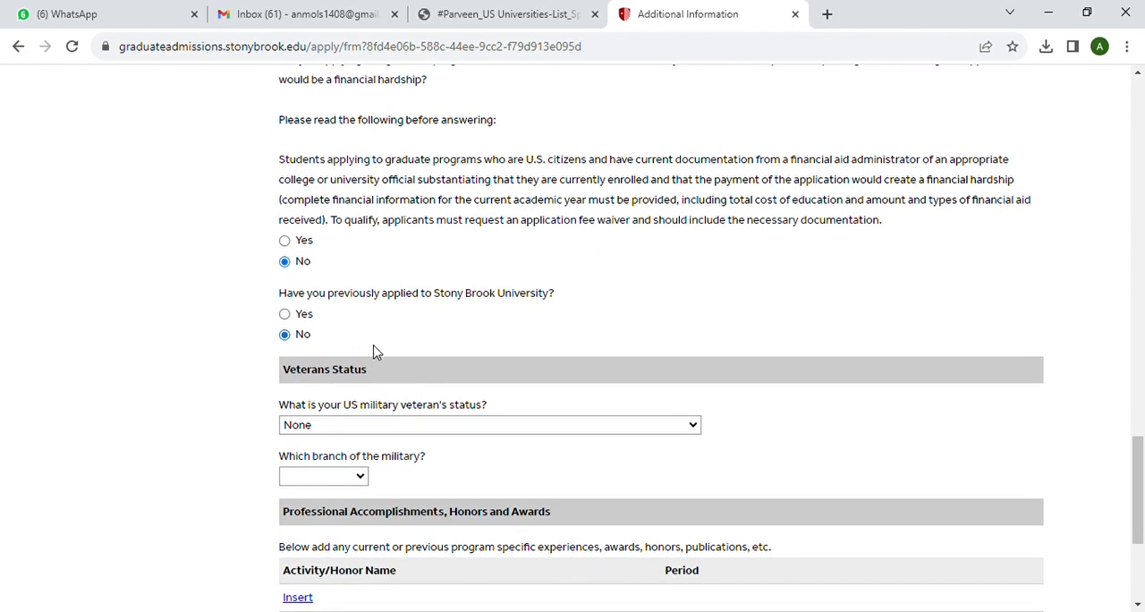
Choose None as the US military veteran's status and continue to Academic History
scroll(374, 352, "down", 1)
scroll(376, 353, "down", 1)
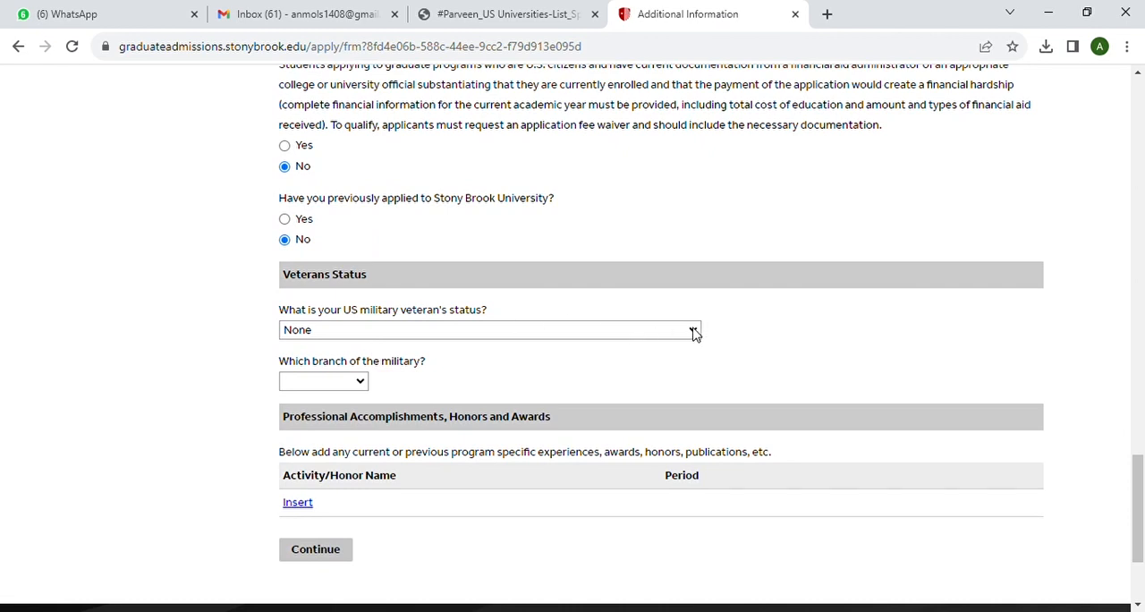
left_click(612, 347)
scroll(635, 374, "down", 1)
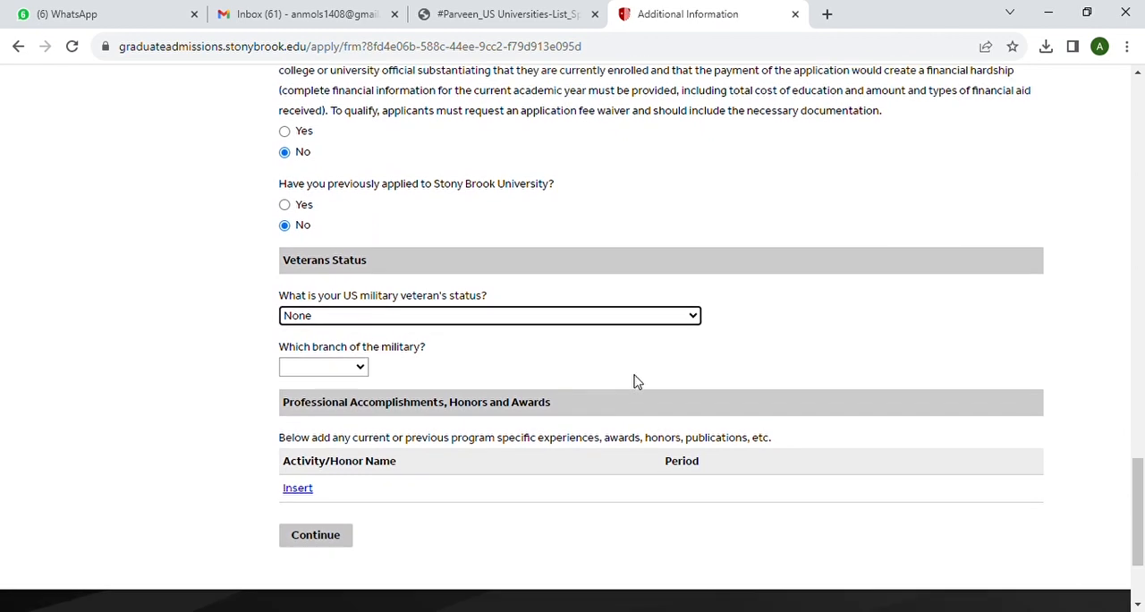
scroll(481, 300, "down", 1)
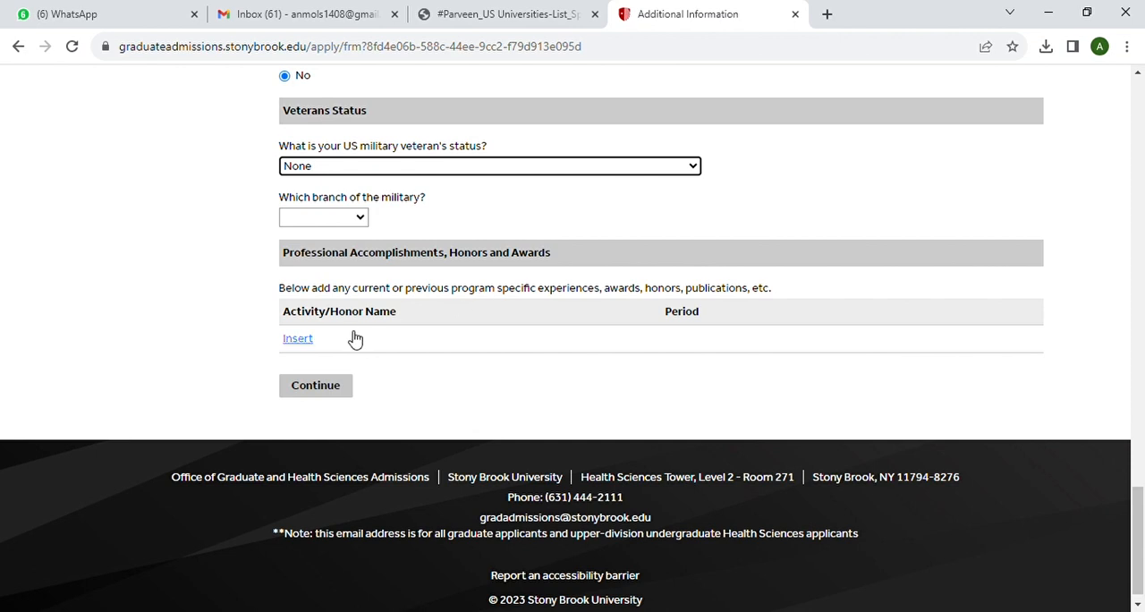
left_click(327, 389)
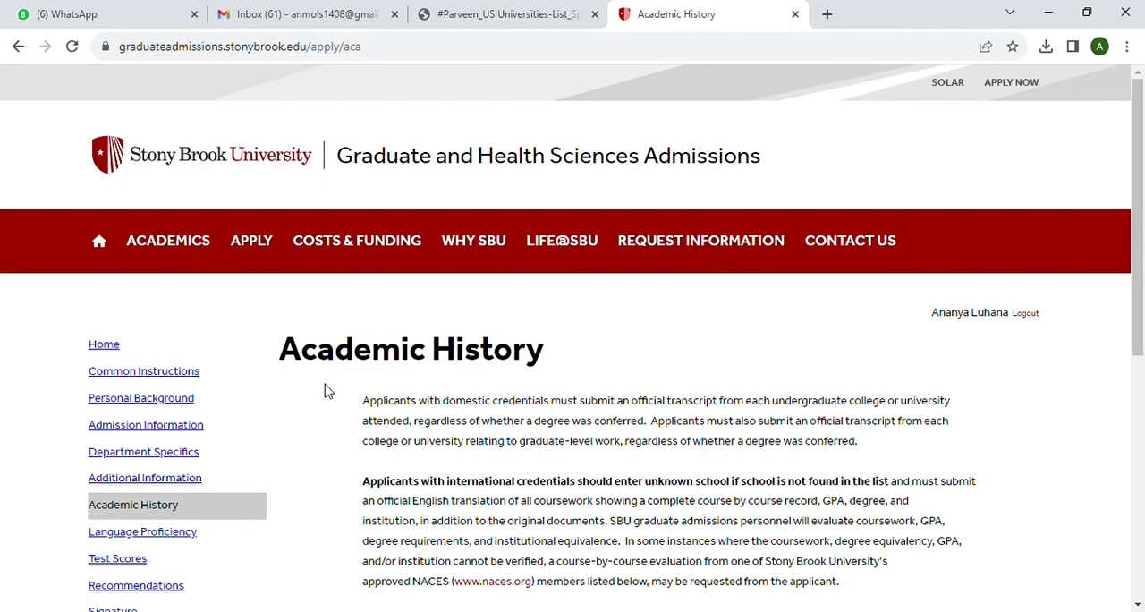
Start a new institution entry in Academic History with "amity university" as the institution and 234 as the CEEB code
scroll(491, 408, "down", 5)
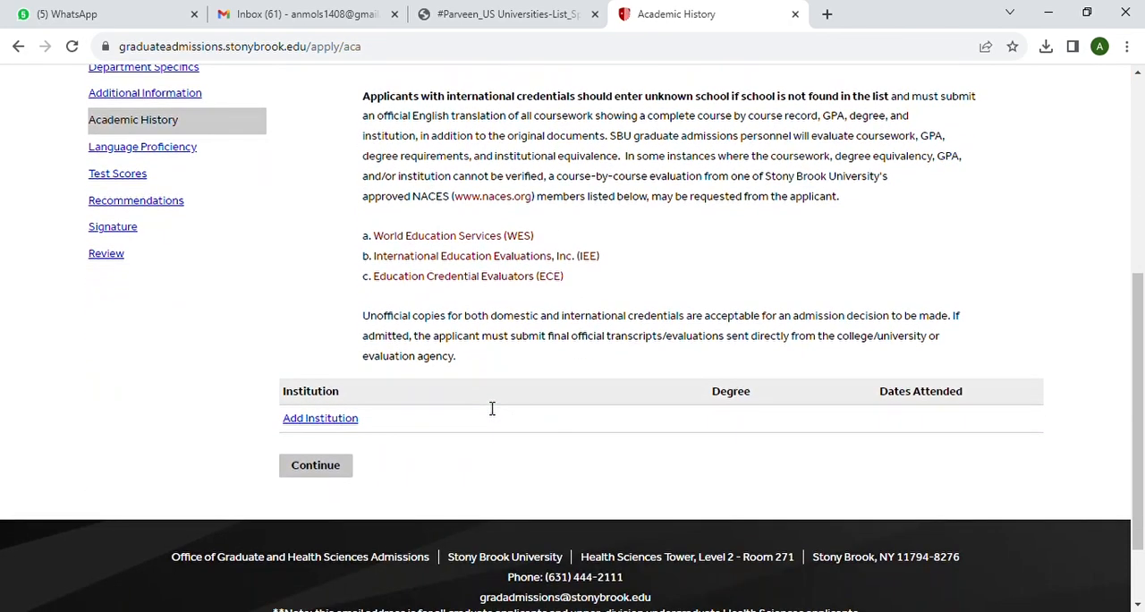
scroll(475, 404, "up", 2)
scroll(427, 418, "down", 1)
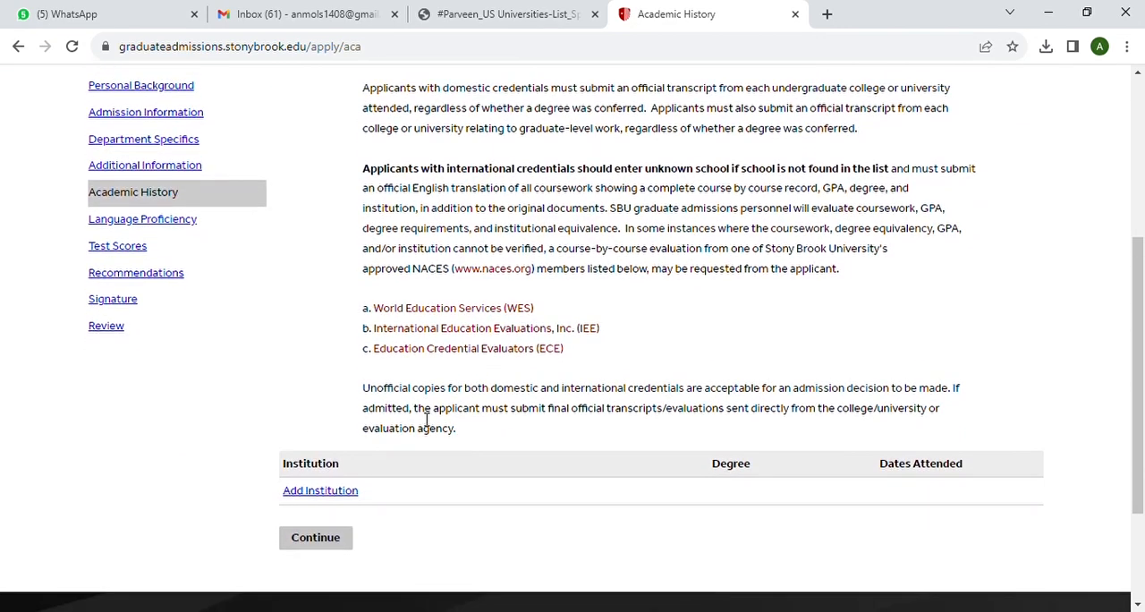
left_click(323, 493)
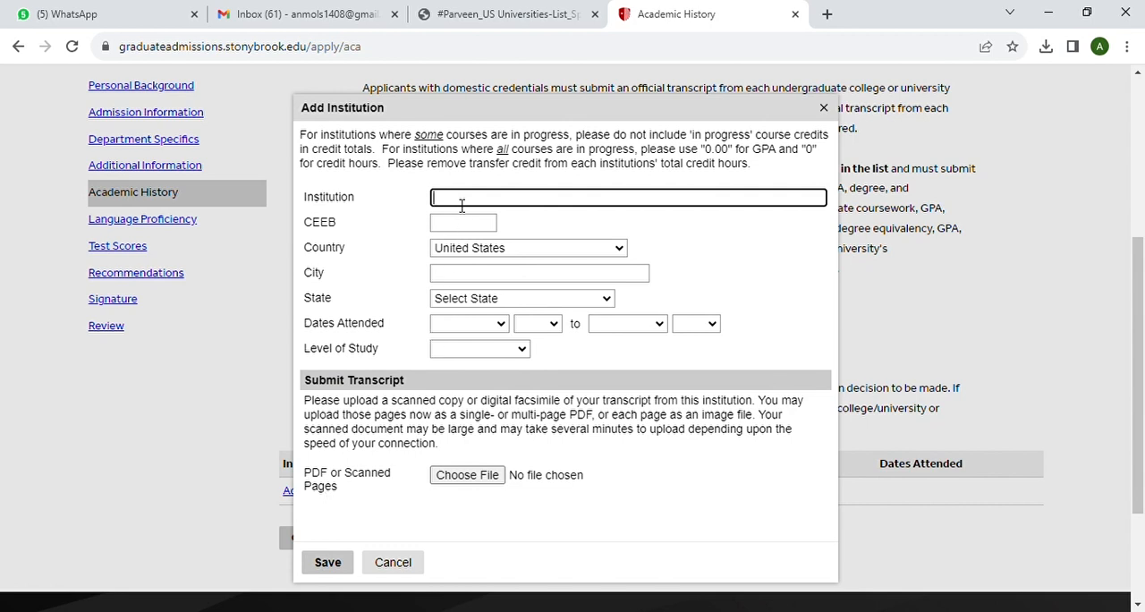
type("amity")
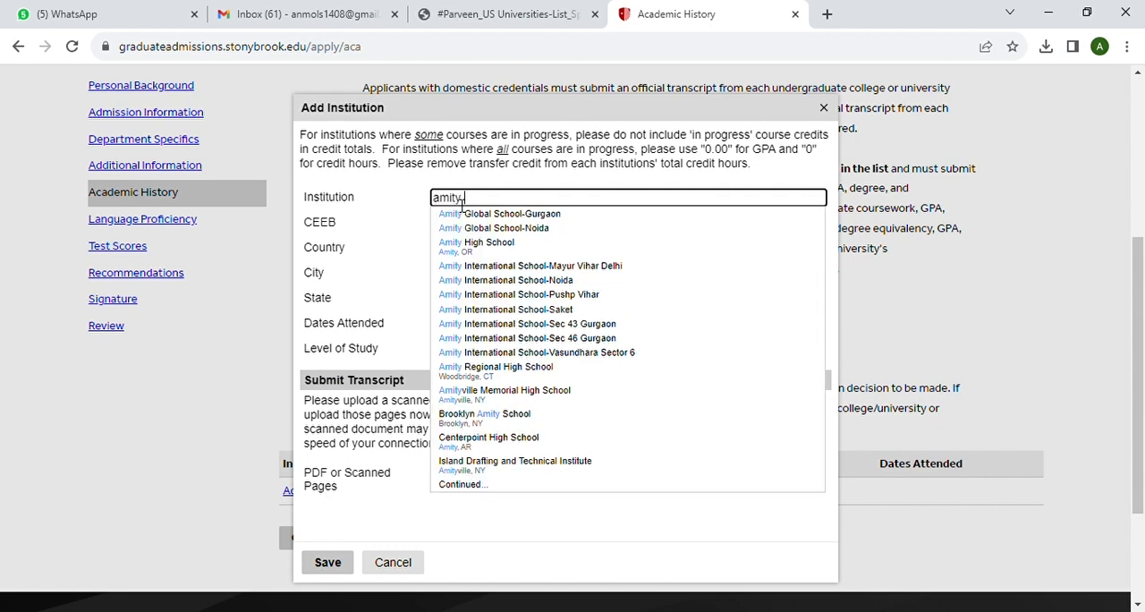
type(" university")
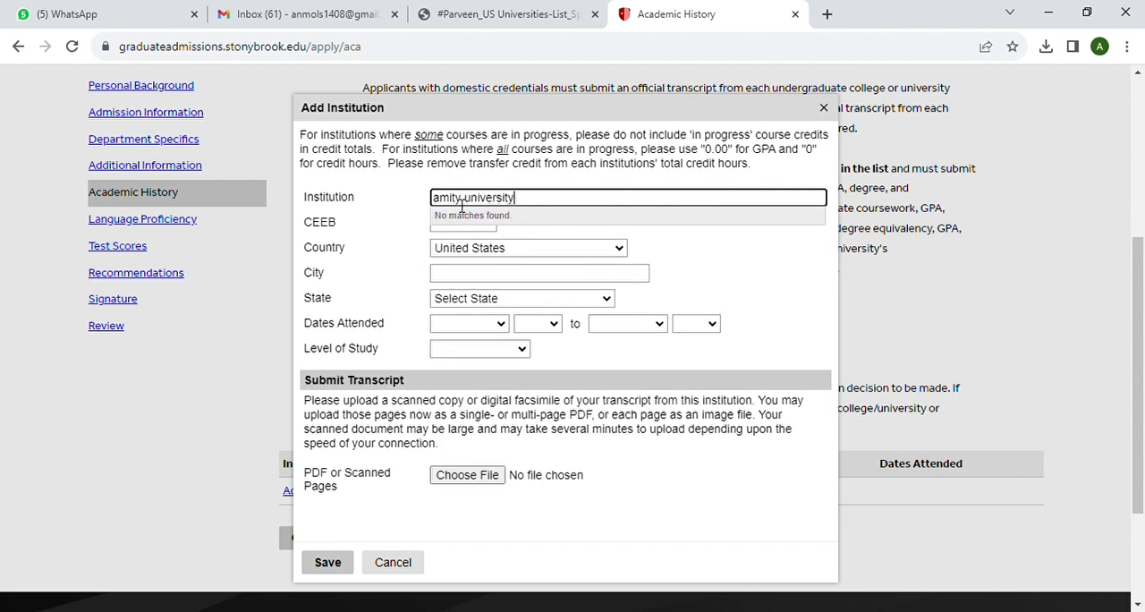
left_click(481, 230)
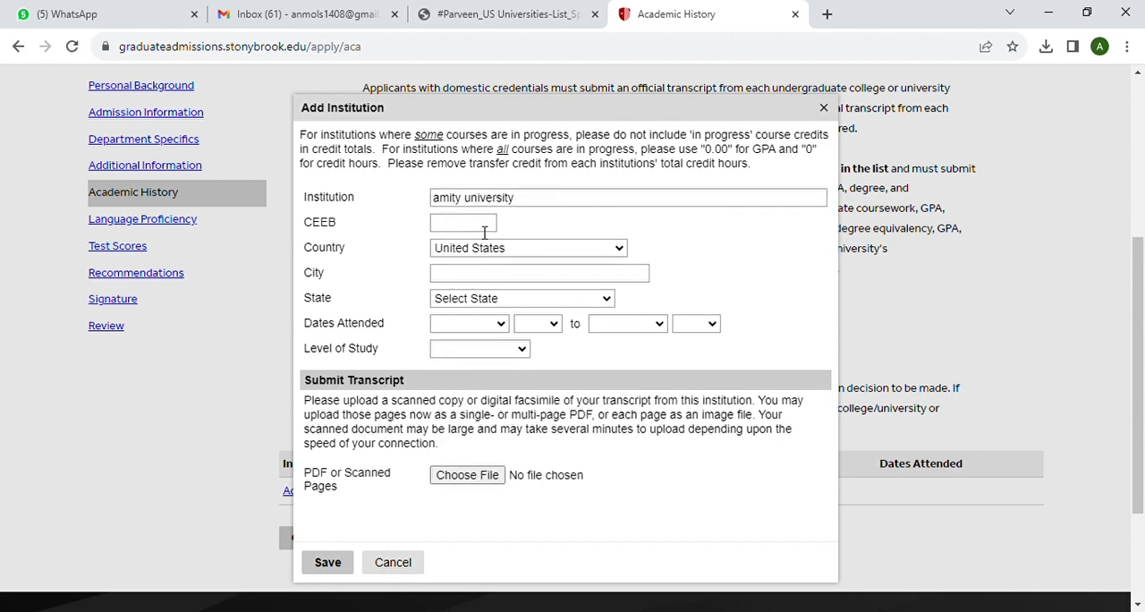
left_click(484, 231)
Set the institution's country to India, its city to "noida" and its region to Uttar Pradesh
left_click(619, 247)
key("i")
key("n")
left_click(555, 286)
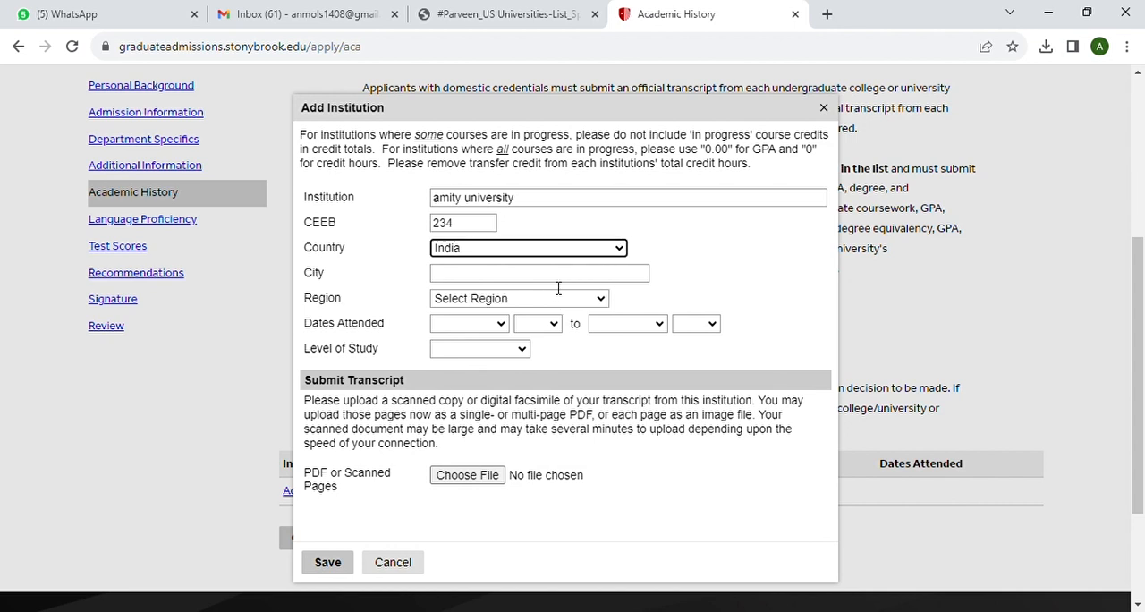
left_click(514, 281)
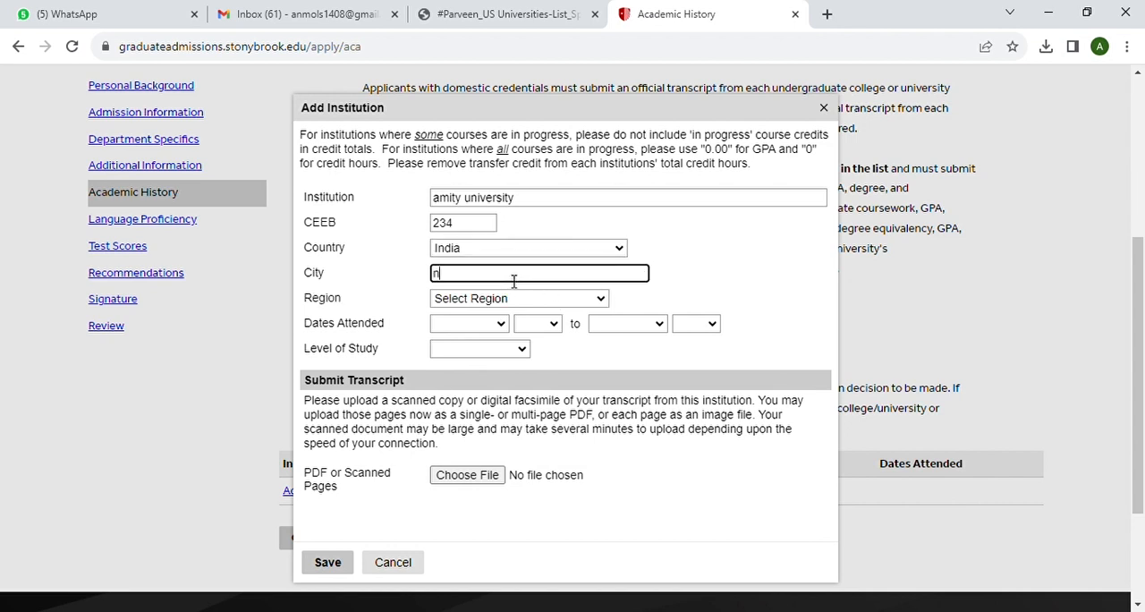
type("noida")
left_click(506, 301)
key("u")
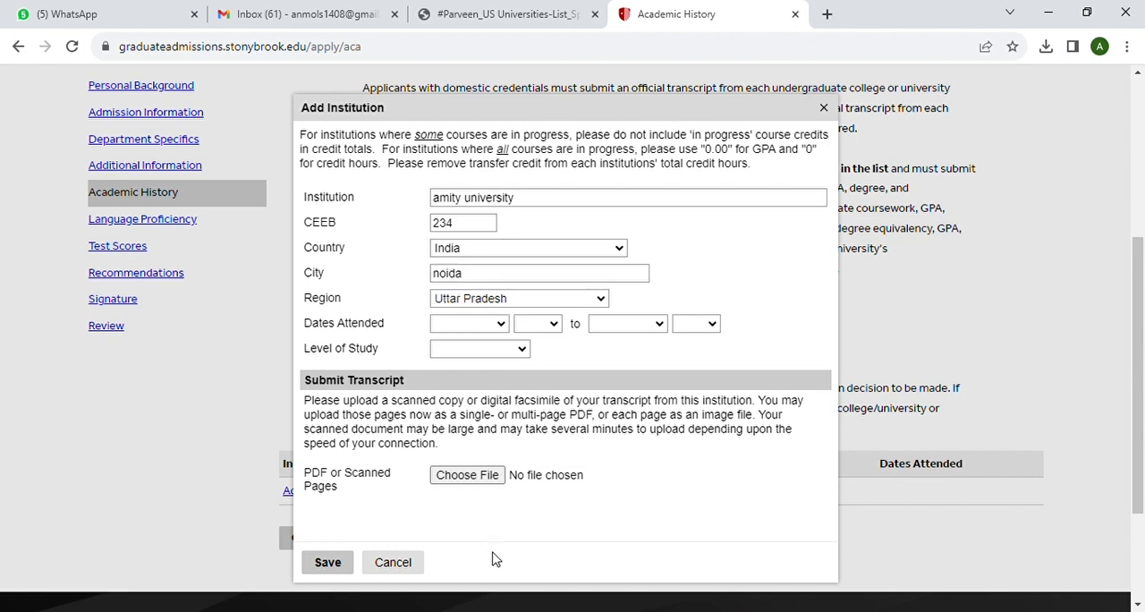
left_click(487, 601)
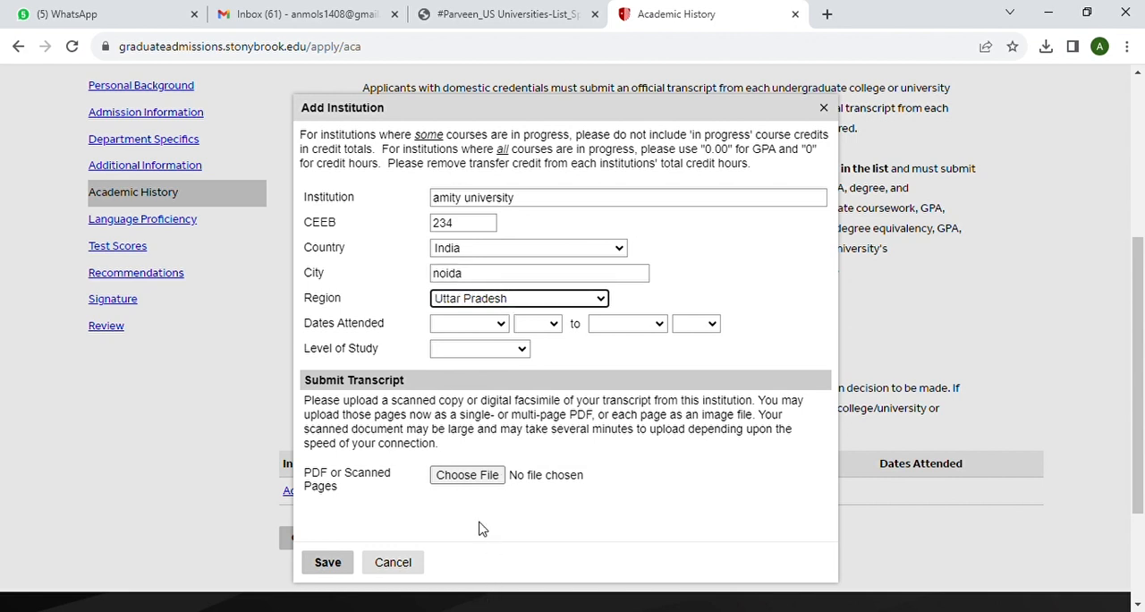
Set the Amity University attendance dates from July 2018 to June 2021
left_click(505, 325)
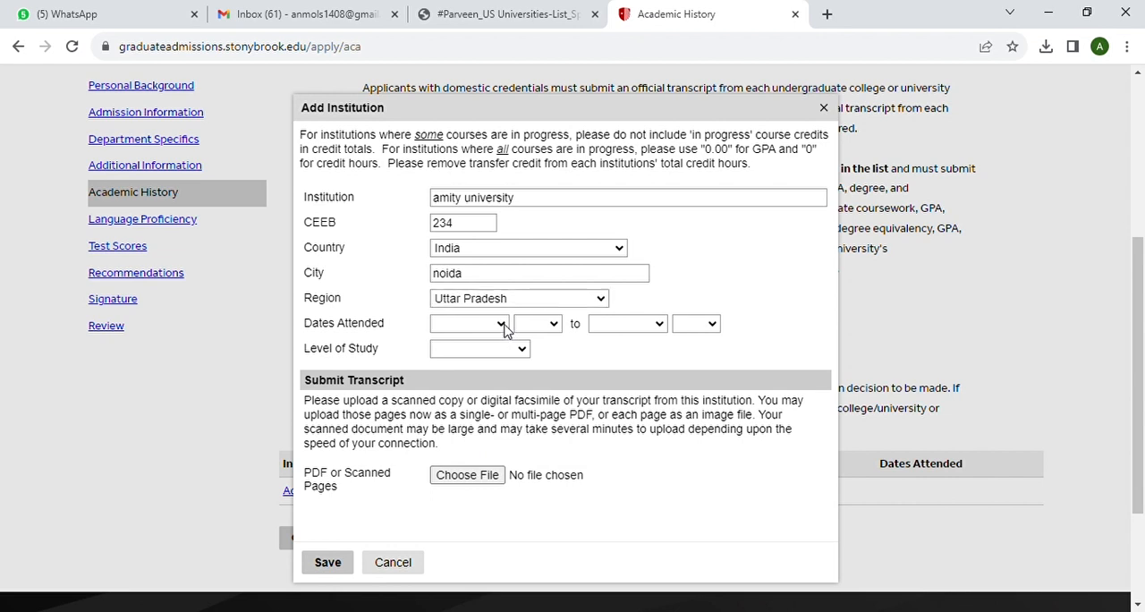
left_click(474, 447)
left_click(554, 326)
left_click(542, 130)
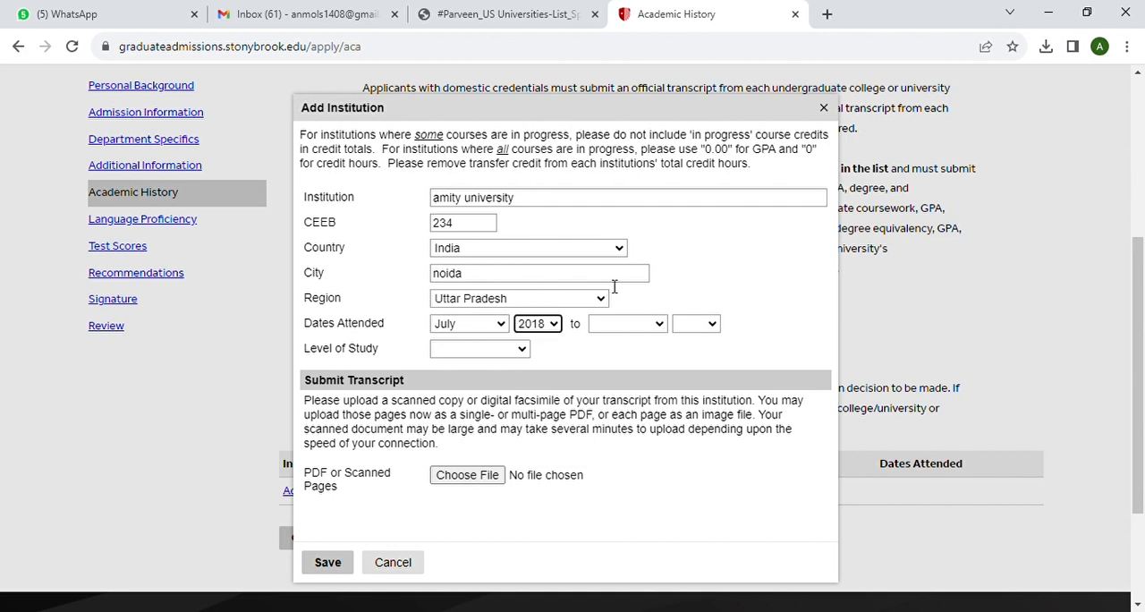
left_click(659, 327)
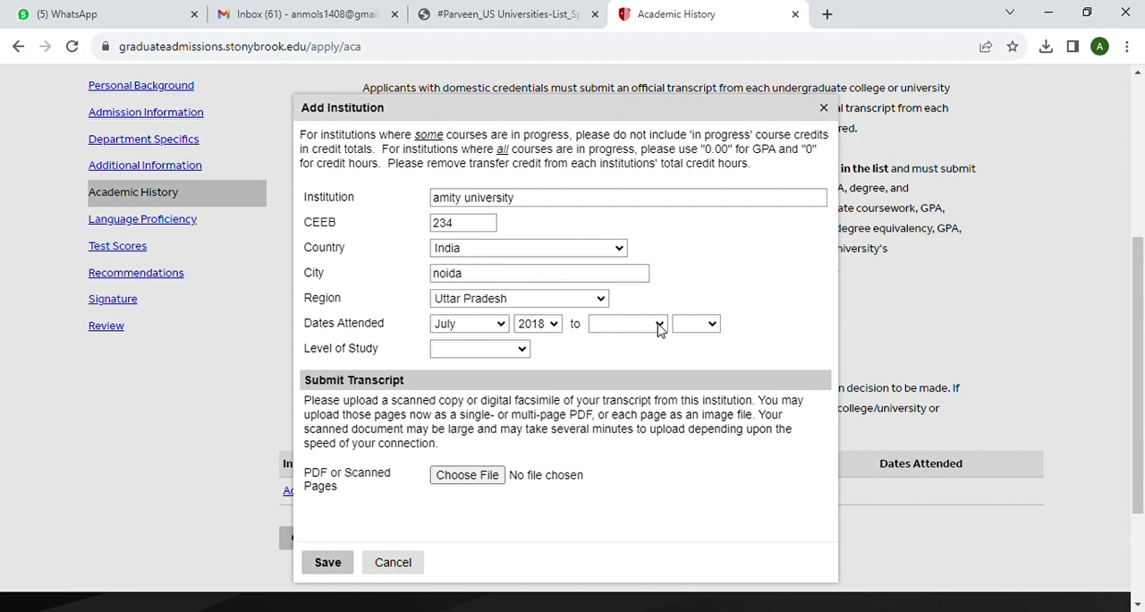
left_click(631, 440)
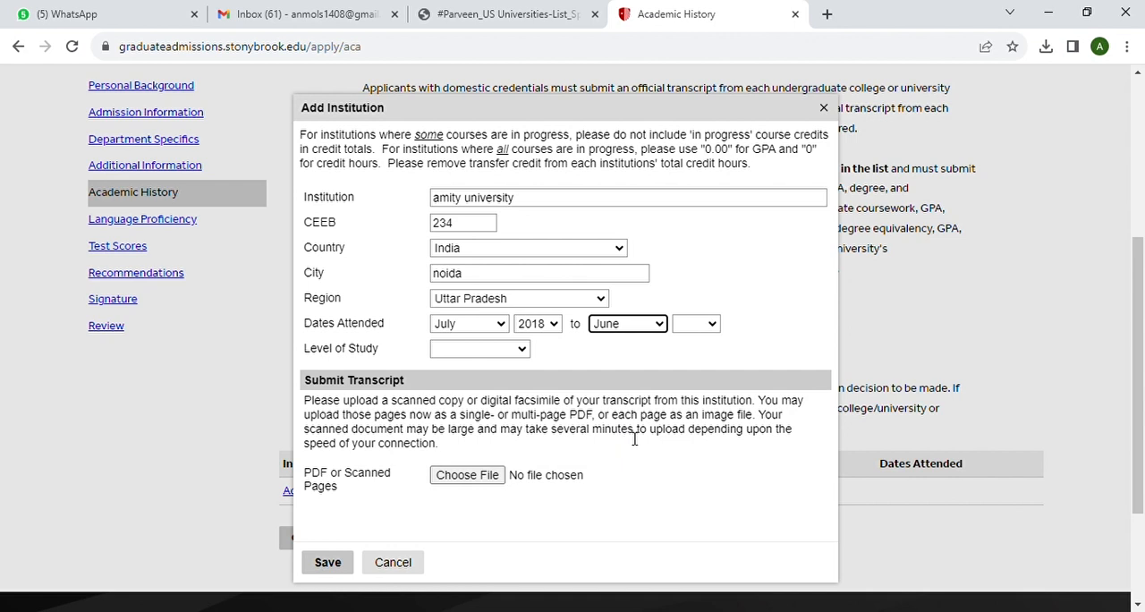
left_click(711, 325)
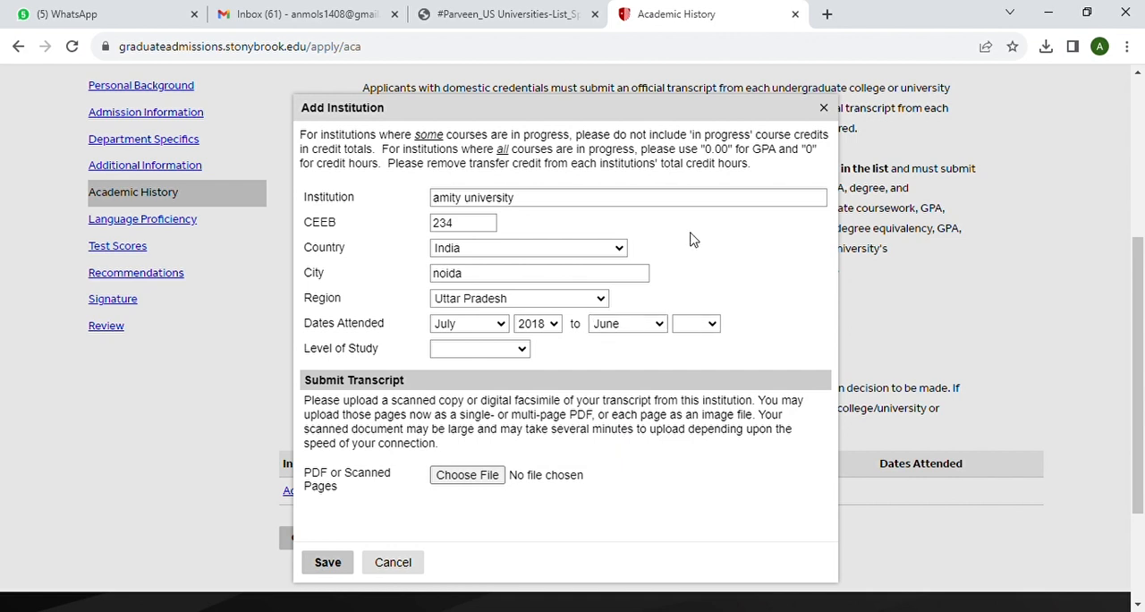
left_click(689, 144)
Choose Undergraduate as the level of study and Bachelor's Degree as the degree for the Amity University entry
left_click(523, 351)
left_click(494, 414)
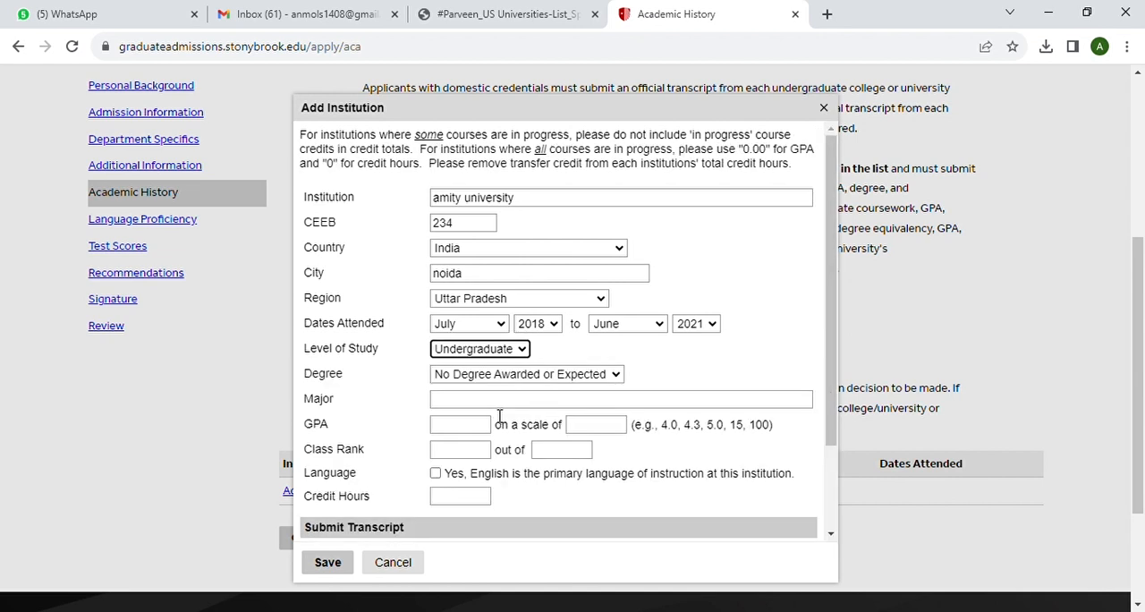
left_click(617, 376)
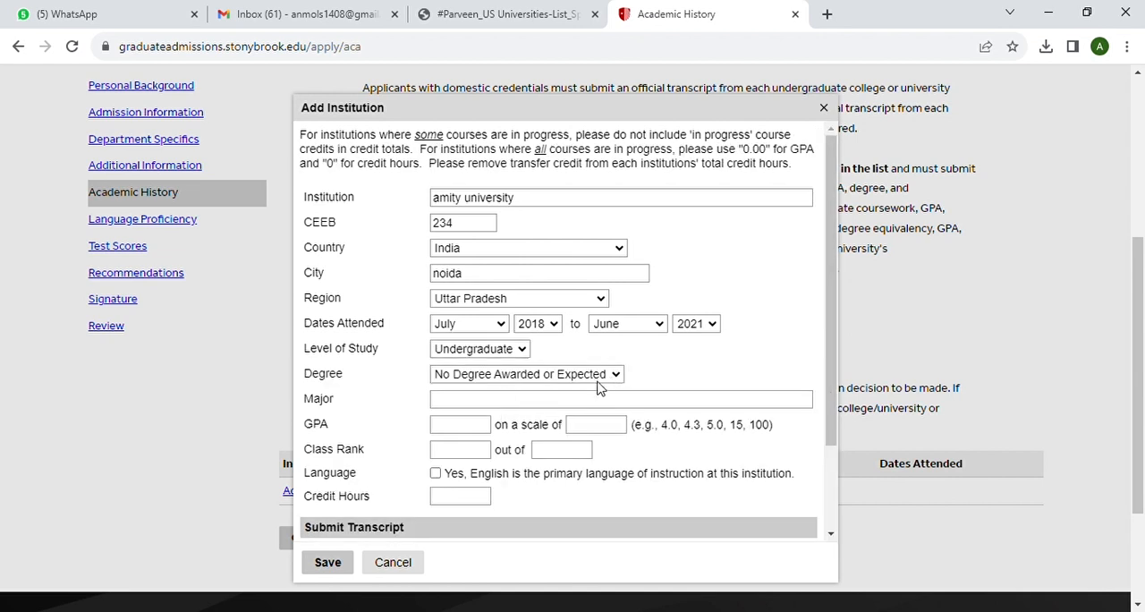
left_click(527, 428)
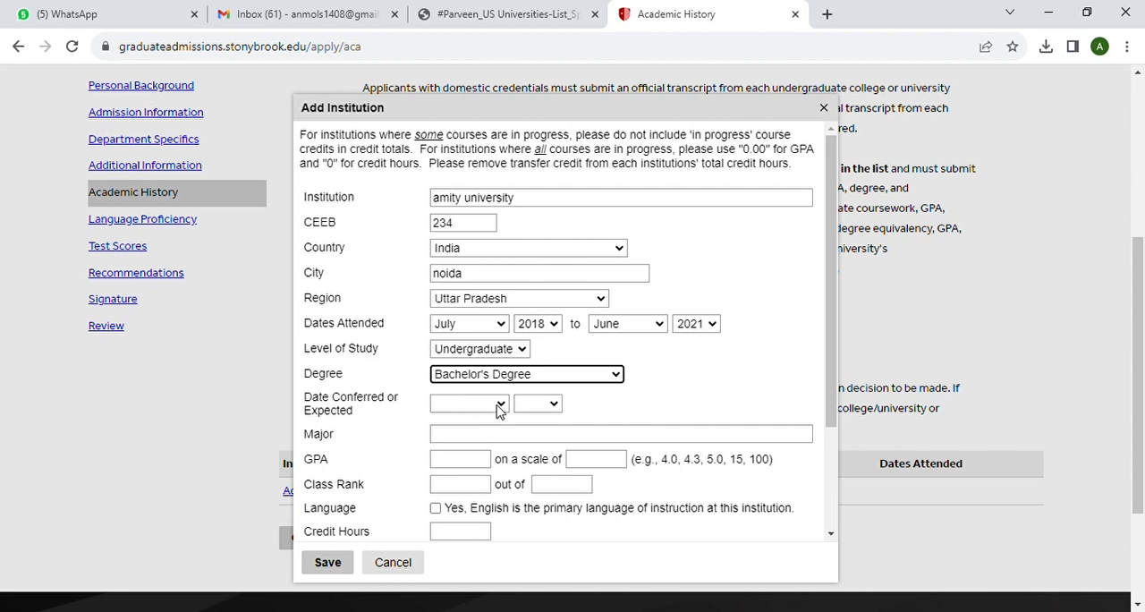
Set the bachelor's degree conferral date to December 2021
left_click(500, 404)
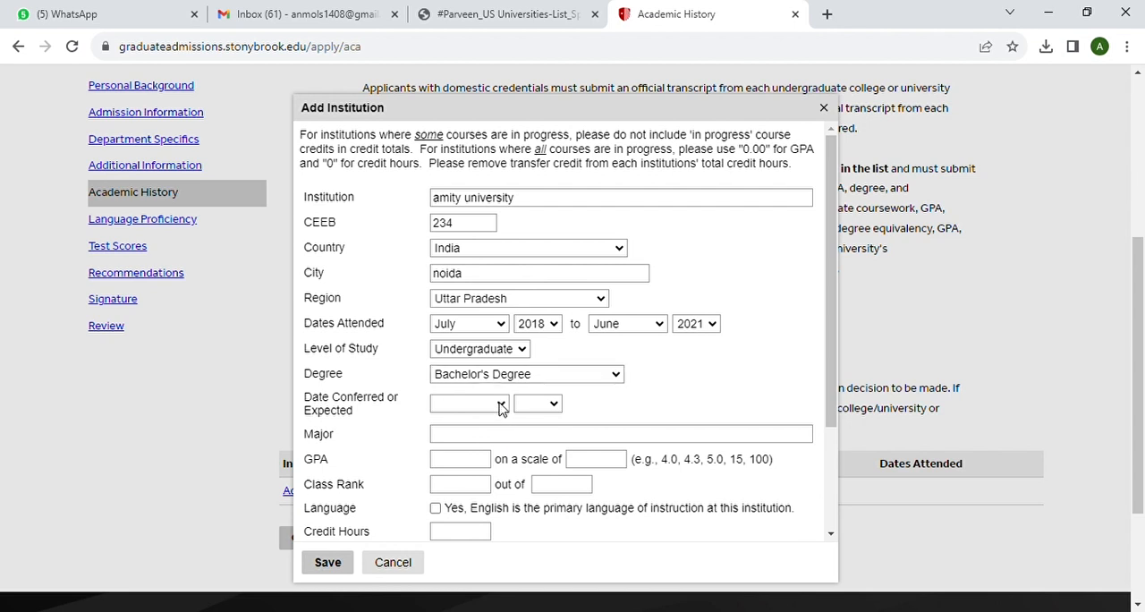
left_click(474, 601)
left_click(553, 403)
left_click(548, 226)
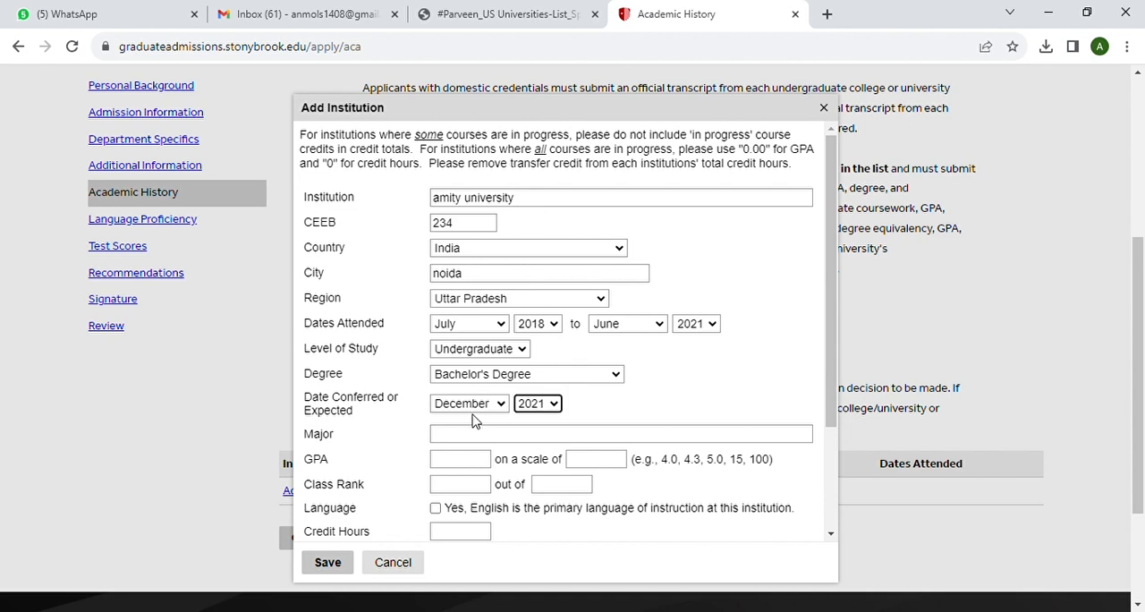
Enter "chemistry" as the major of the bachelor's degree
left_click(474, 435)
type("chrmistry")
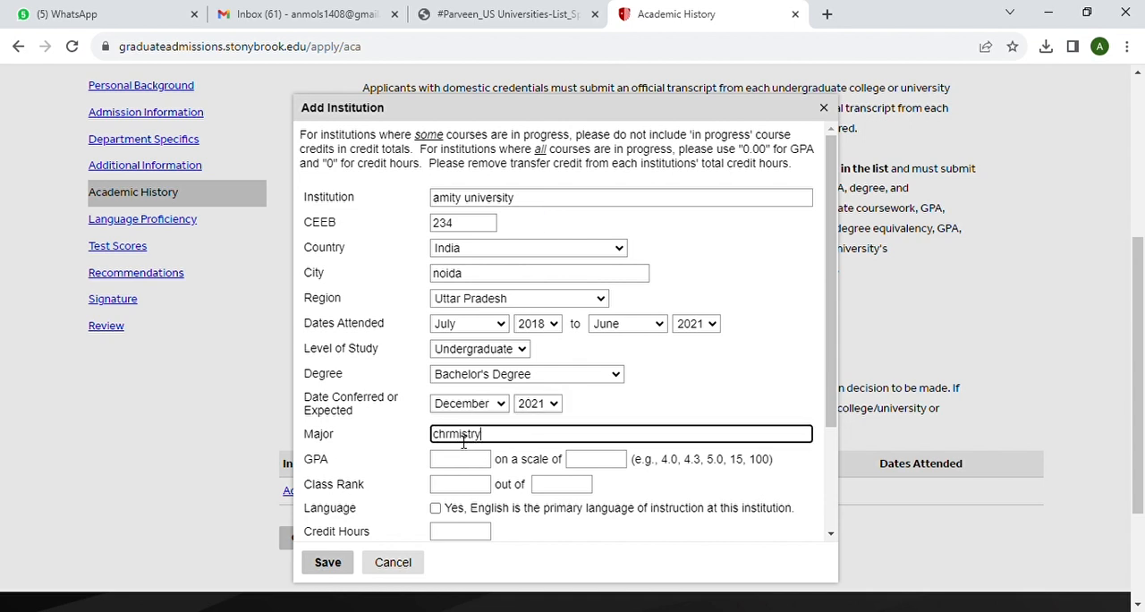
left_click(445, 434)
key("BackSpace")
type("e")
Enter a GPA of 8 on a scale of 10 for the bachelor's degree, leaving the class rank blank
scroll(513, 444, "down", 1)
scroll(512, 445, "down", 1)
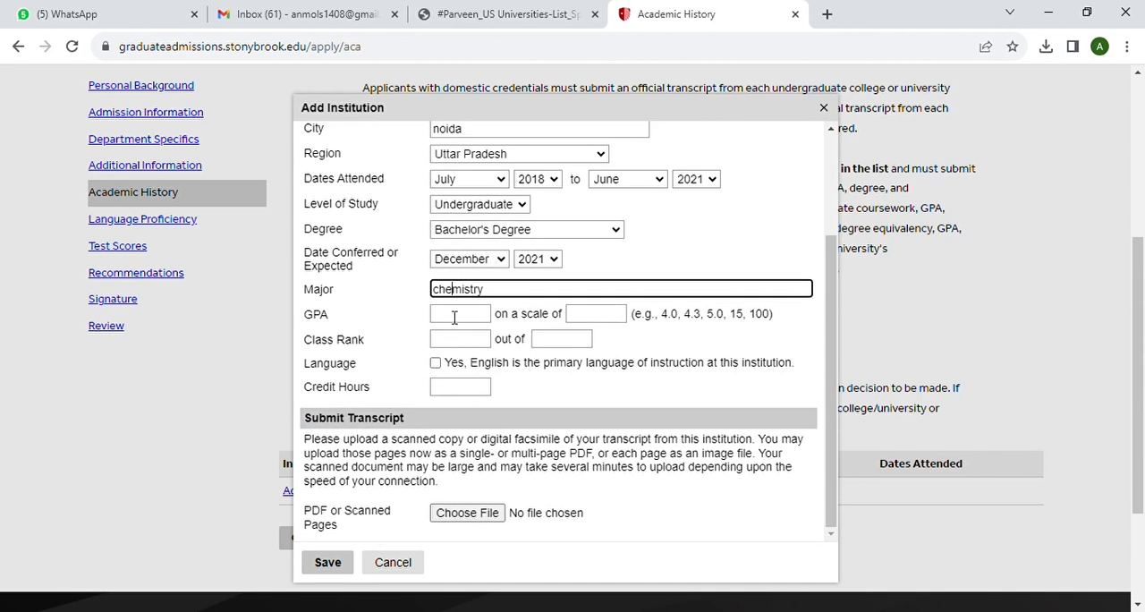
left_click(455, 317)
type("8")
left_click(598, 323)
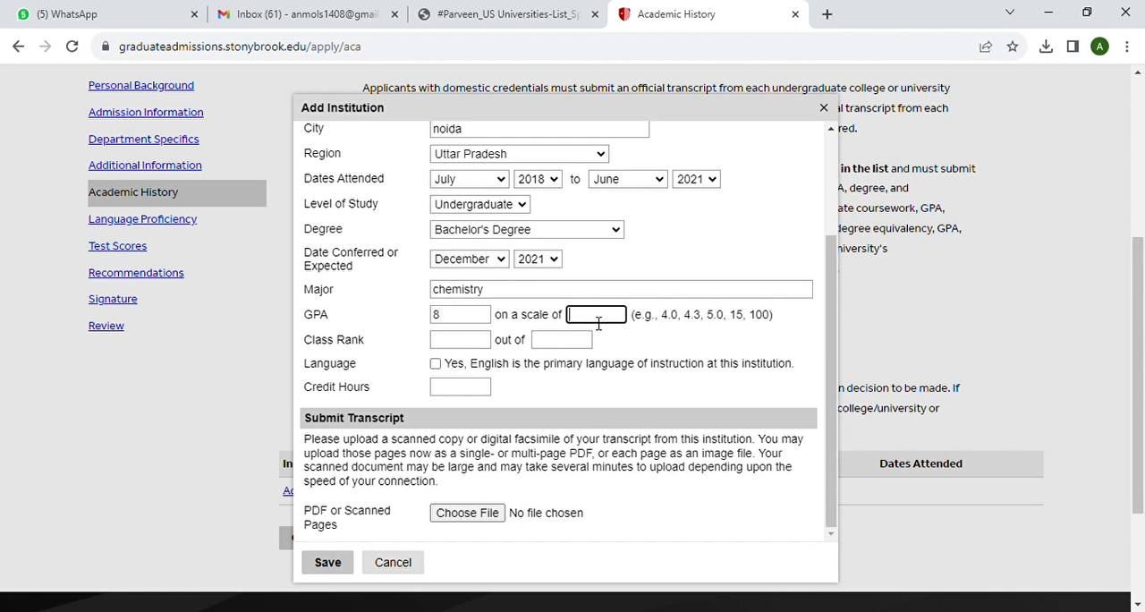
left_click(474, 348)
type("2")
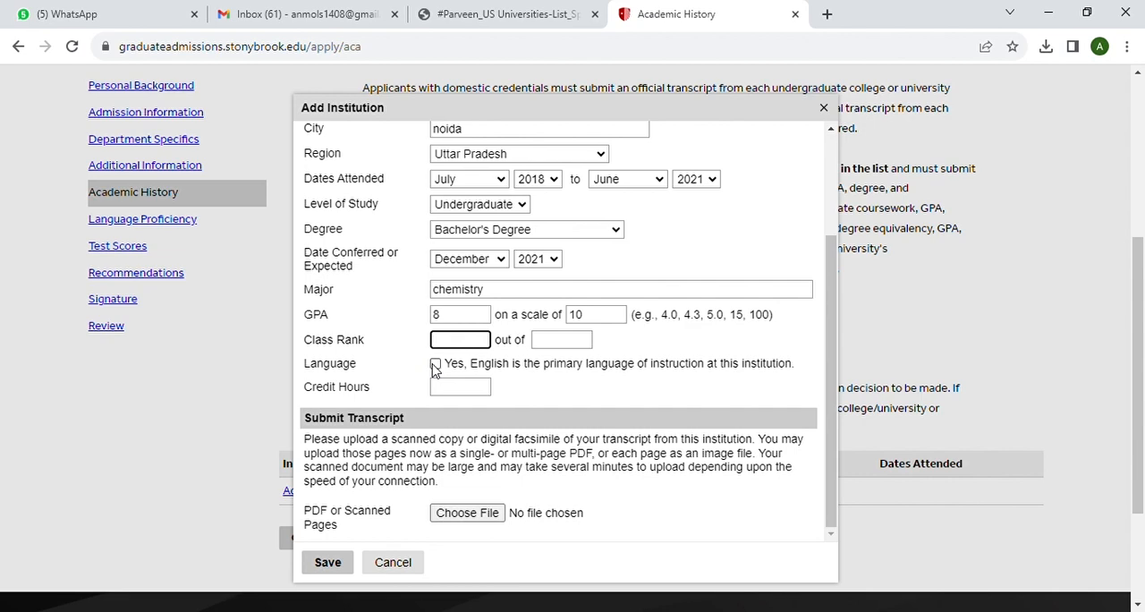
Mark English as Amity University's primary language of instruction and save the institution entry without a transcript file
left_click(435, 366)
scroll(519, 407, "down", 1)
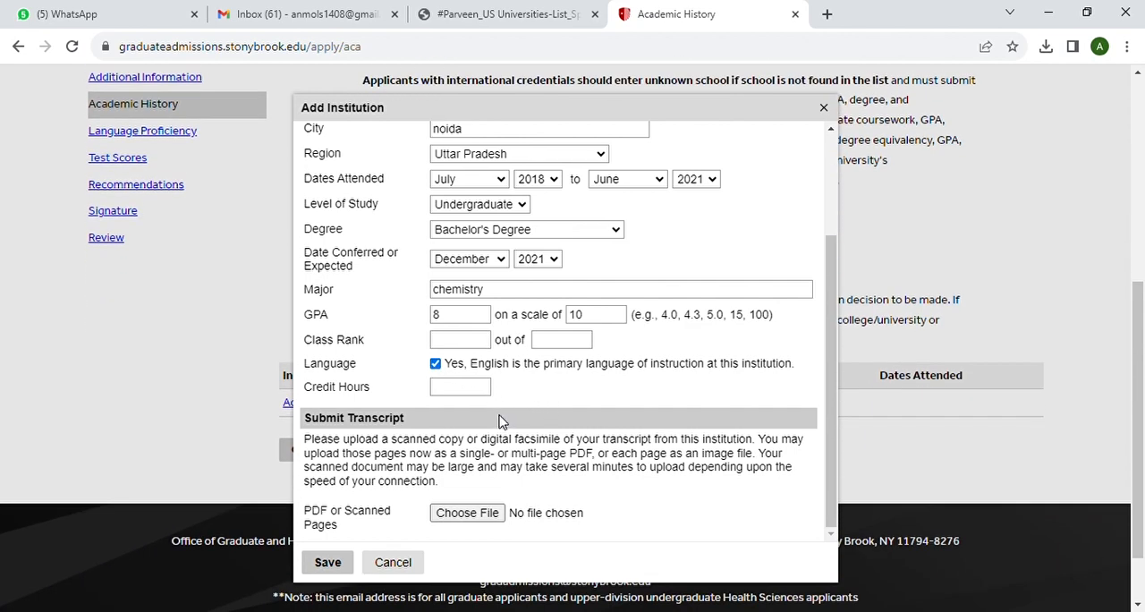
scroll(501, 420, "down", 1)
left_click(472, 519)
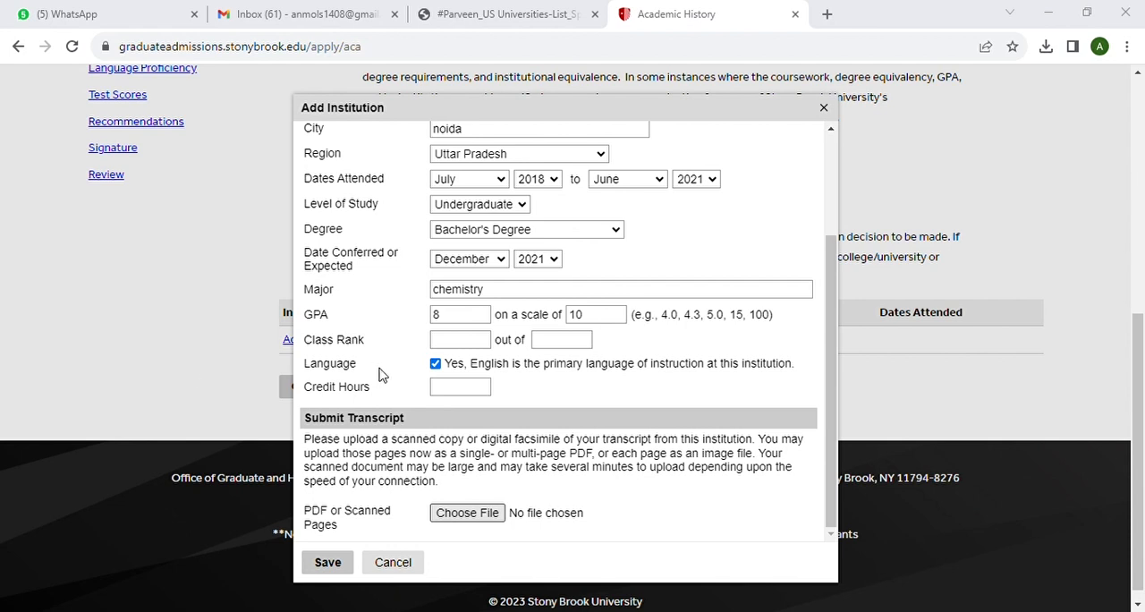
left_click(415, 376)
left_click(329, 562)
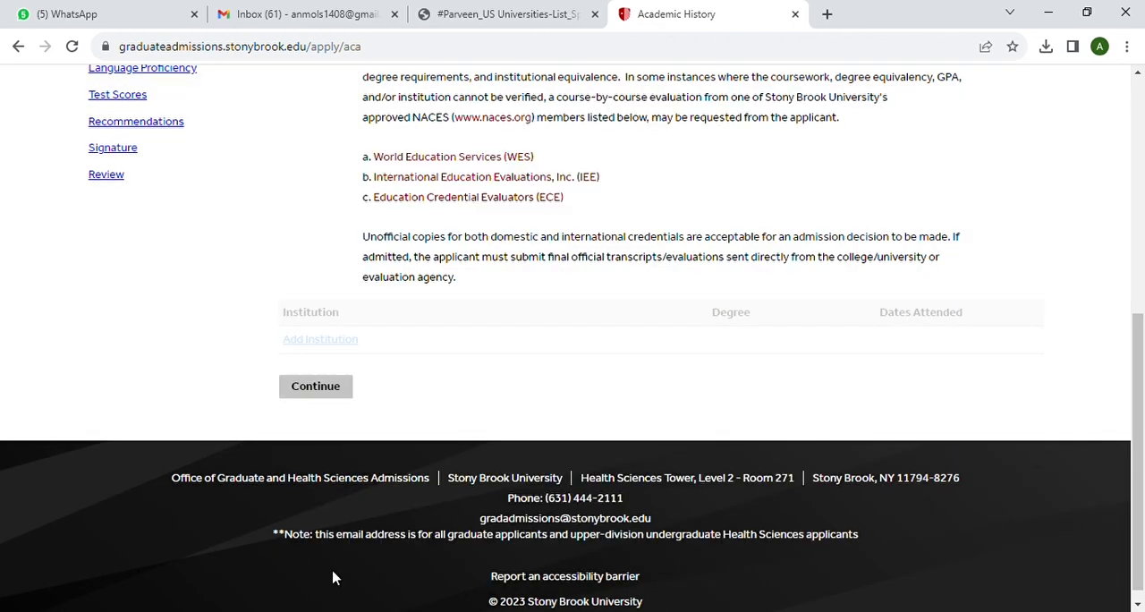
Start another institution entry with "parul university" as the institution and 876 as the CEEB code
left_click(320, 340)
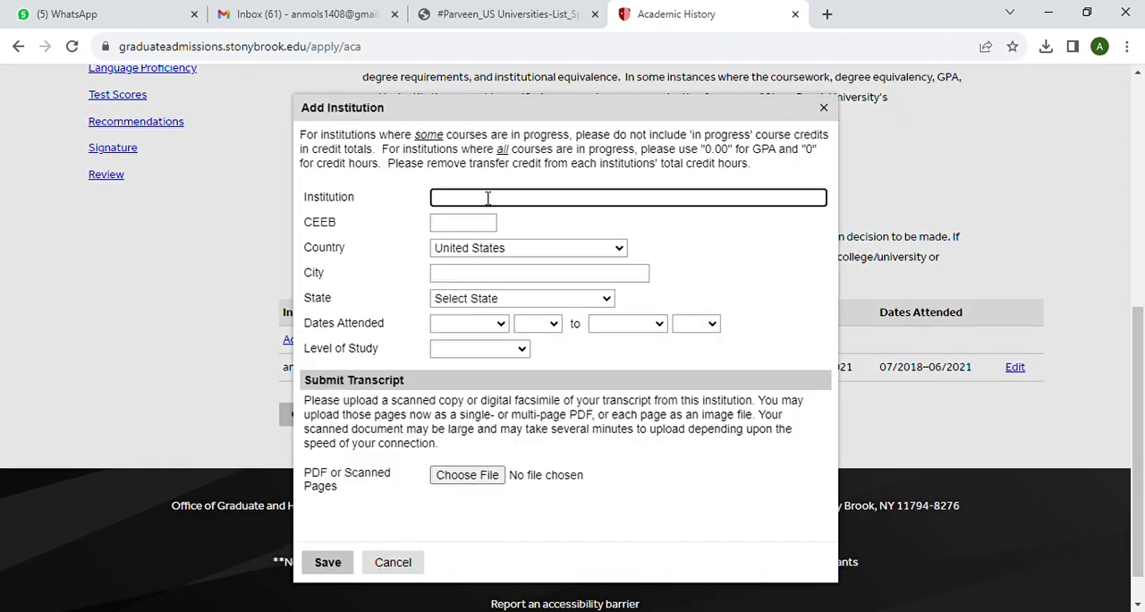
type("parul uni")
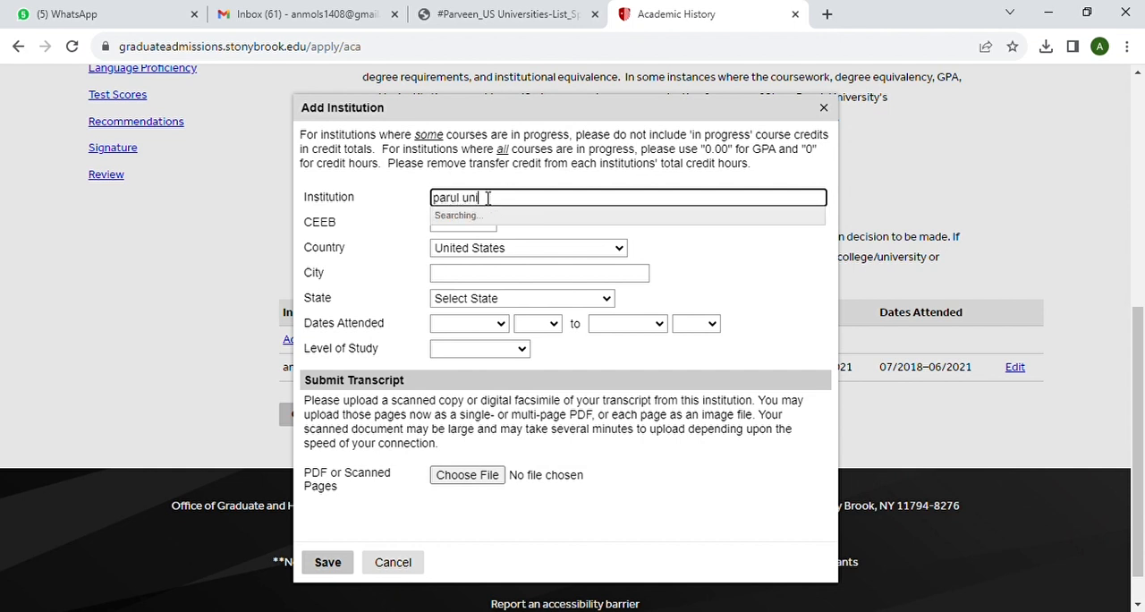
type("versity")
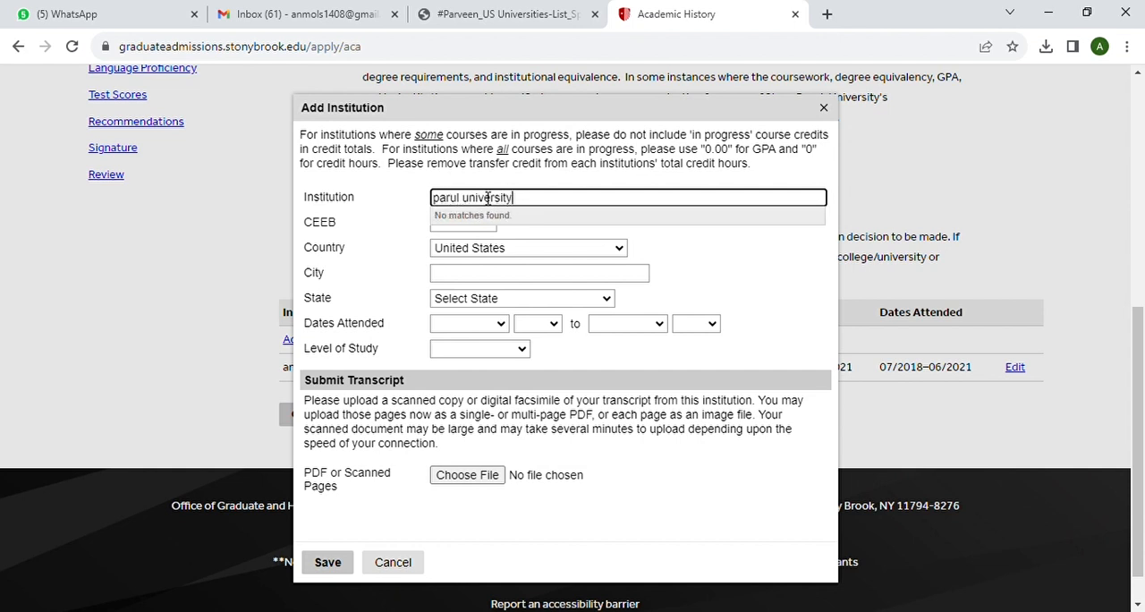
key("Tab")
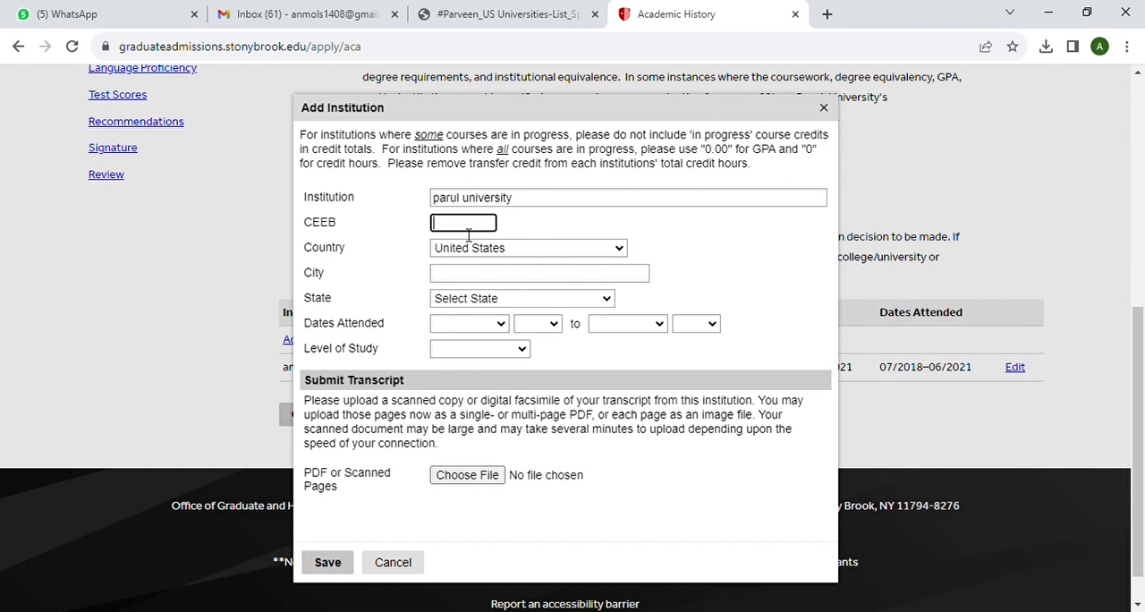
Set the second institution's country to India, its city to "vadodara" and its region to Gujarat
left_click(624, 252)
type("india")
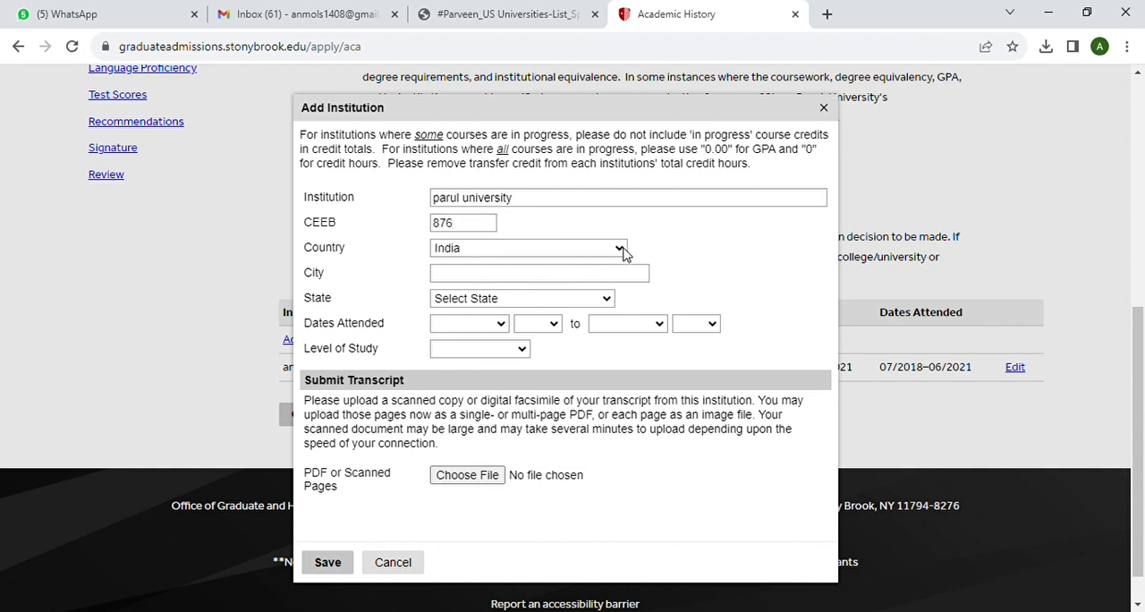
left_click(480, 279)
type("vad")
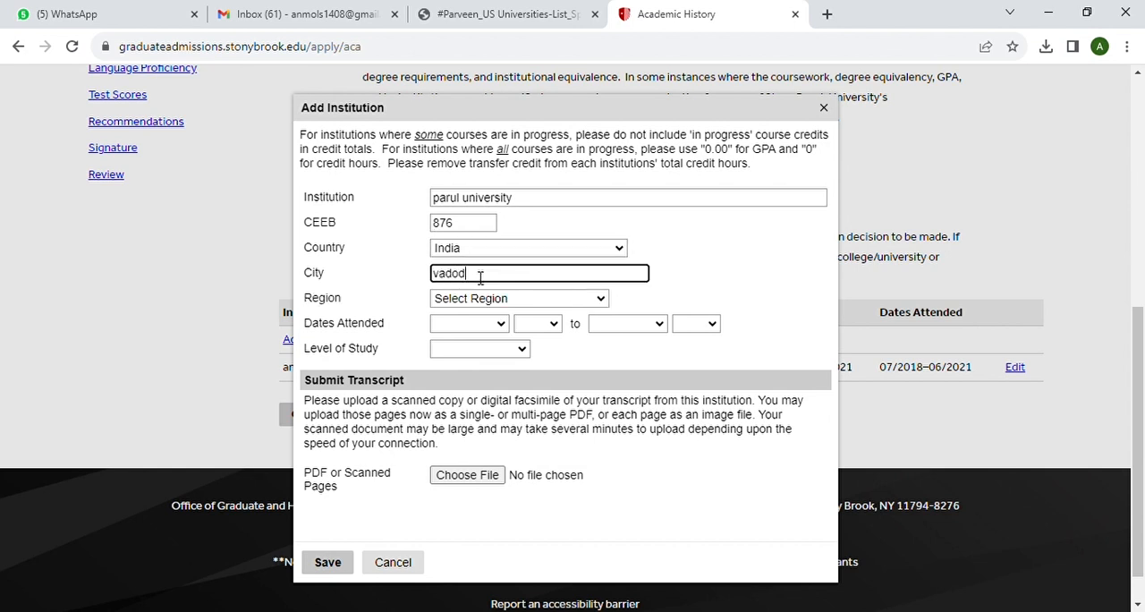
type("od")
left_click(595, 324)
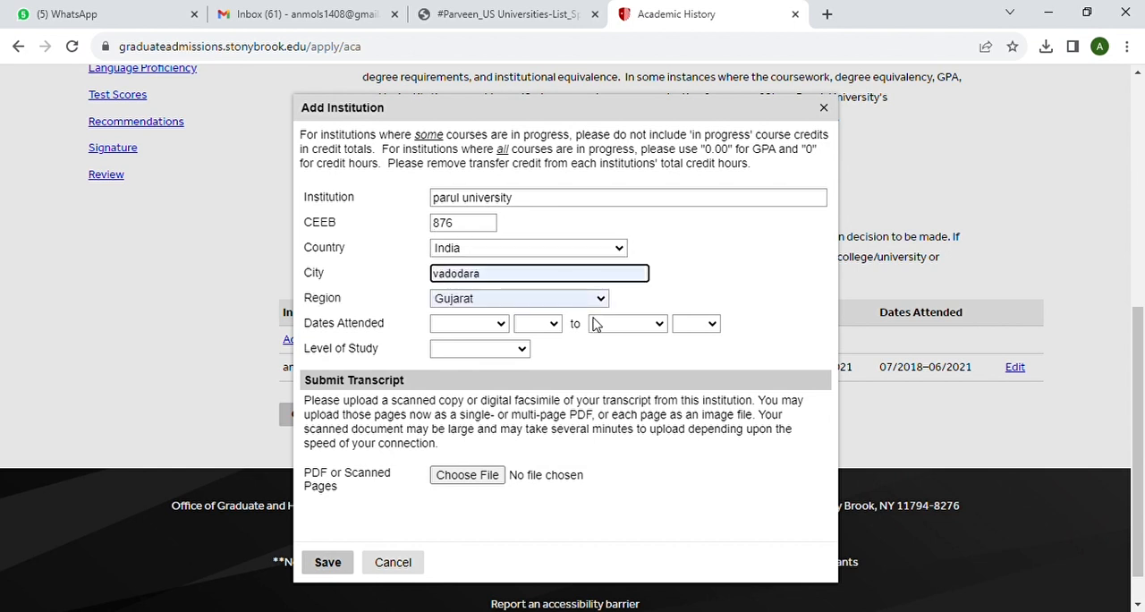
Set the Parul University attendance dates from July 2021 to June 2023
left_click(502, 325)
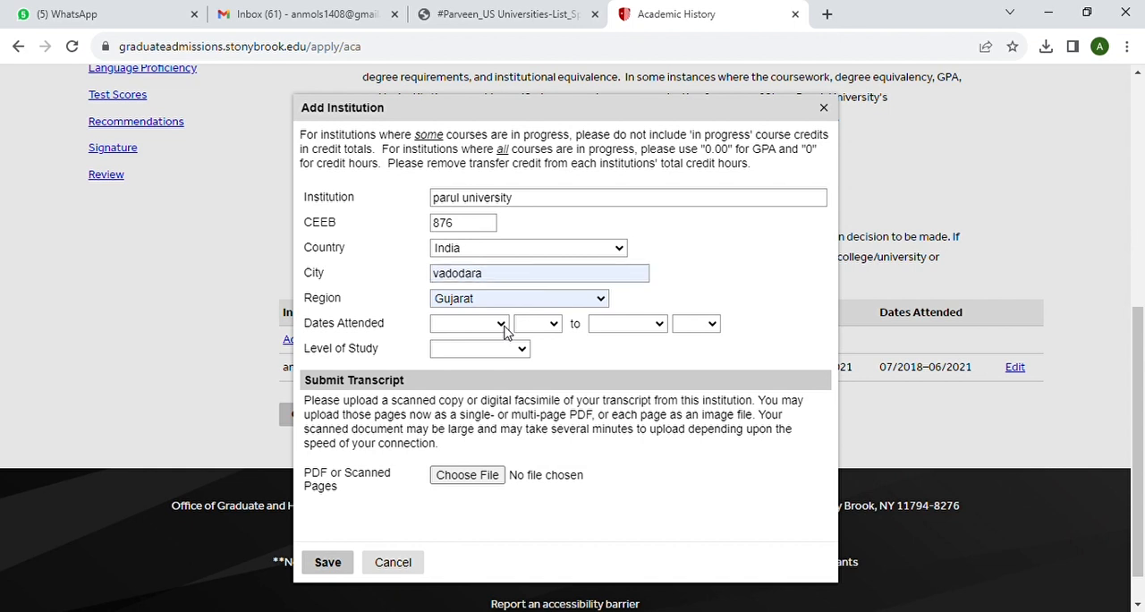
left_click(484, 434)
left_click(501, 325)
left_click(472, 449)
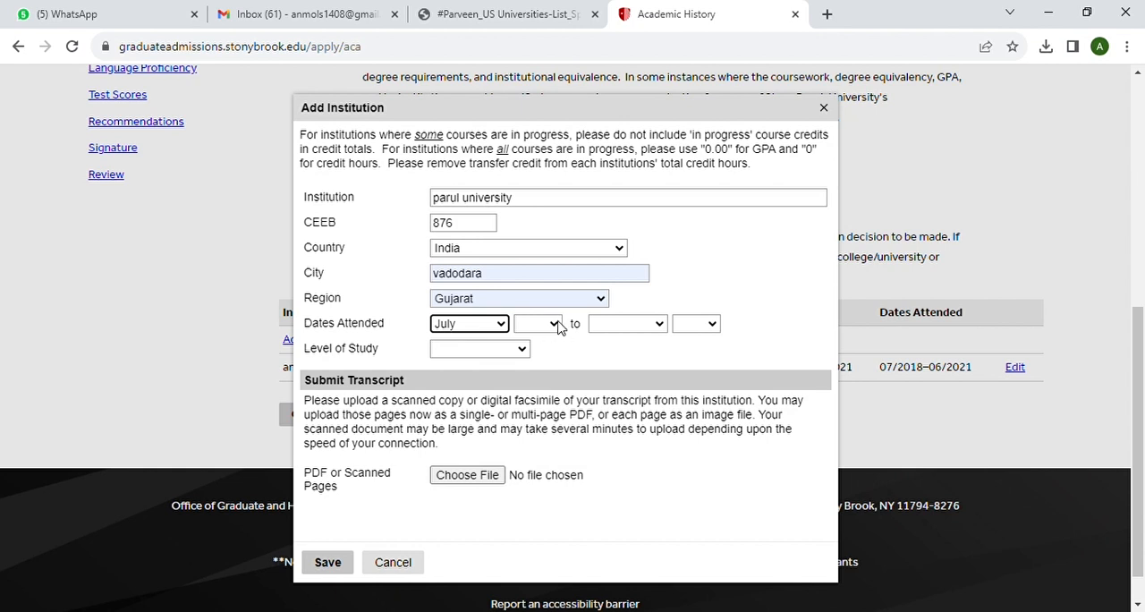
left_click(564, 327)
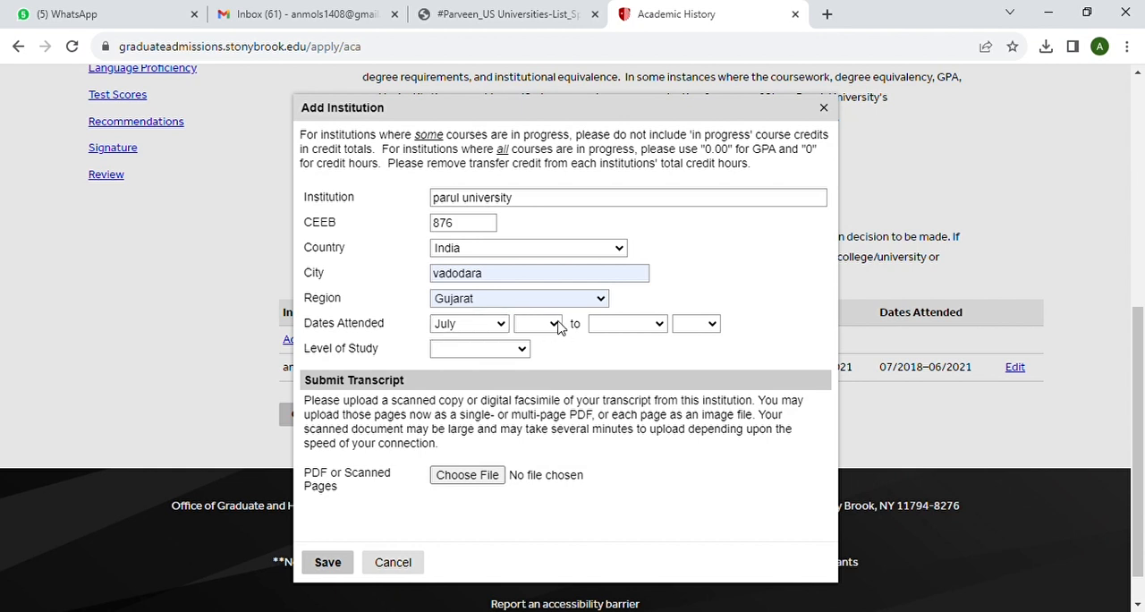
left_click(534, 79)
left_click(659, 325)
left_click(635, 431)
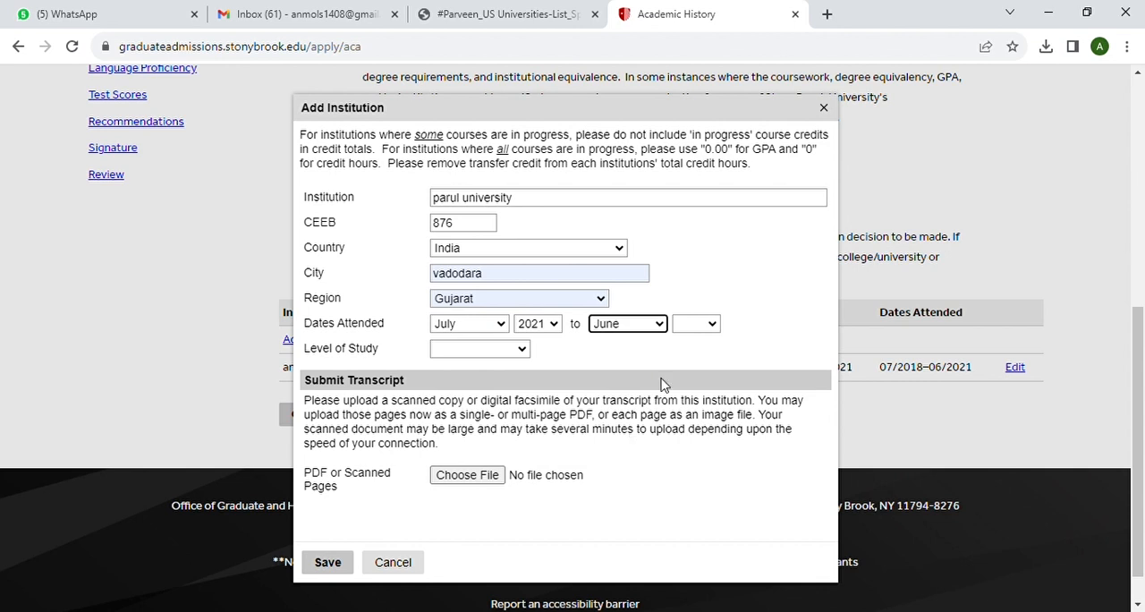
left_click(712, 324)
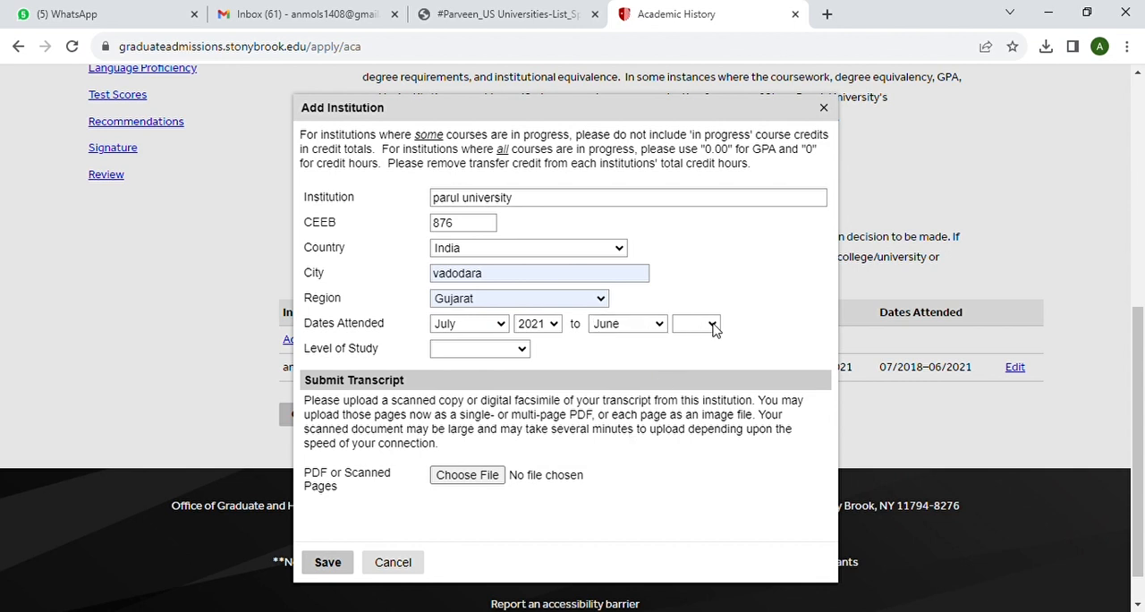
left_click(695, 114)
Choose Graduate as the level of study and Master's Degree as the degree for the Parul University entry
left_click(494, 384)
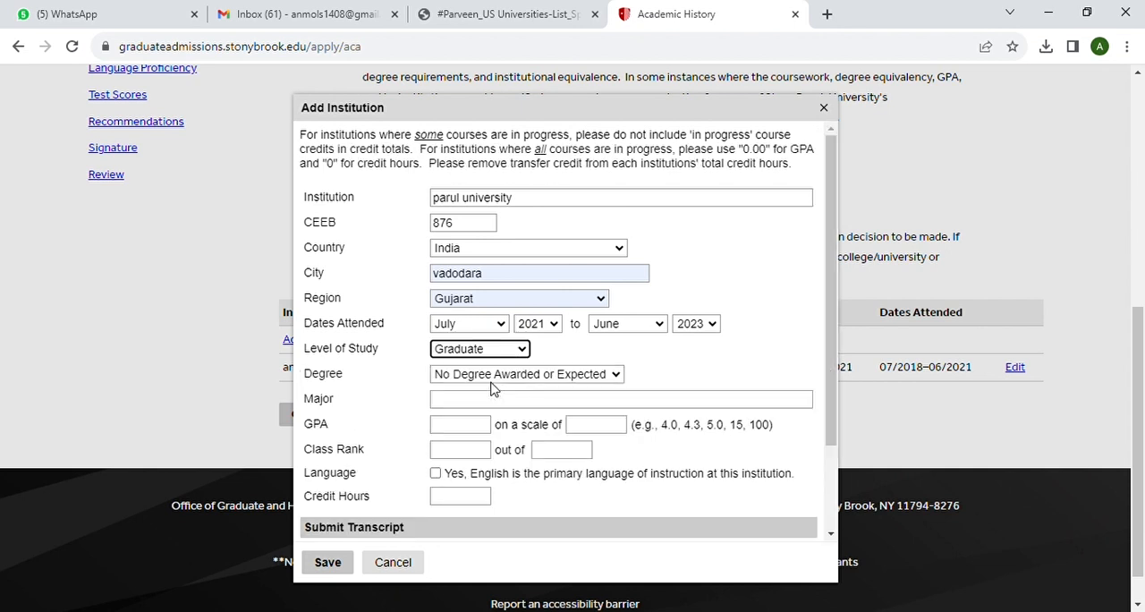
left_click(618, 377)
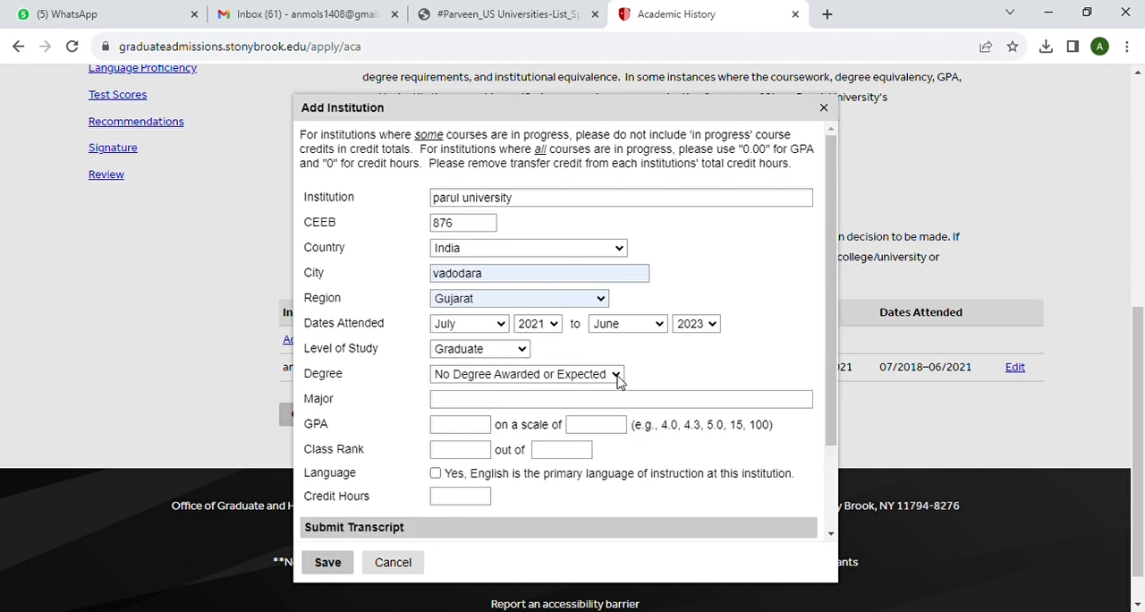
left_click(527, 438)
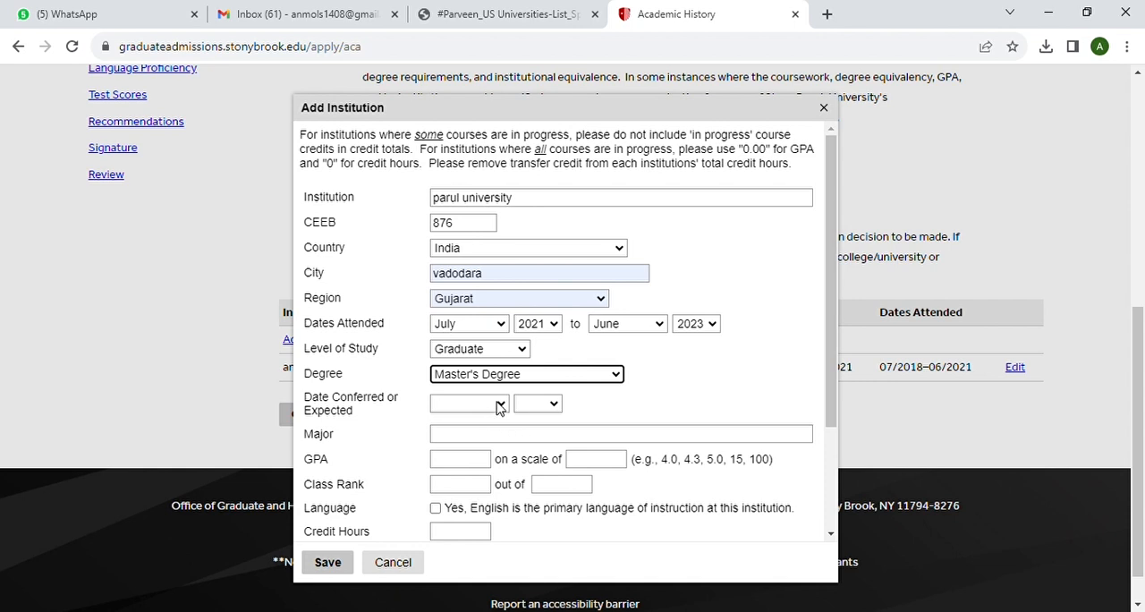
Set the master's degree conferral date to December 2023
left_click(500, 404)
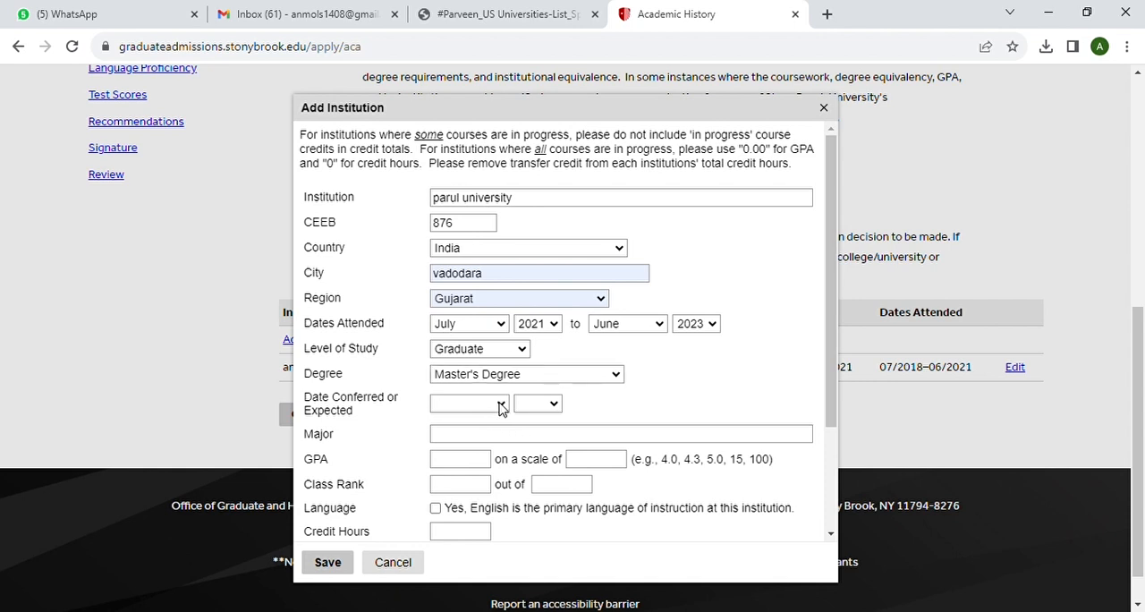
left_click(471, 606)
left_click(557, 405)
left_click(543, 202)
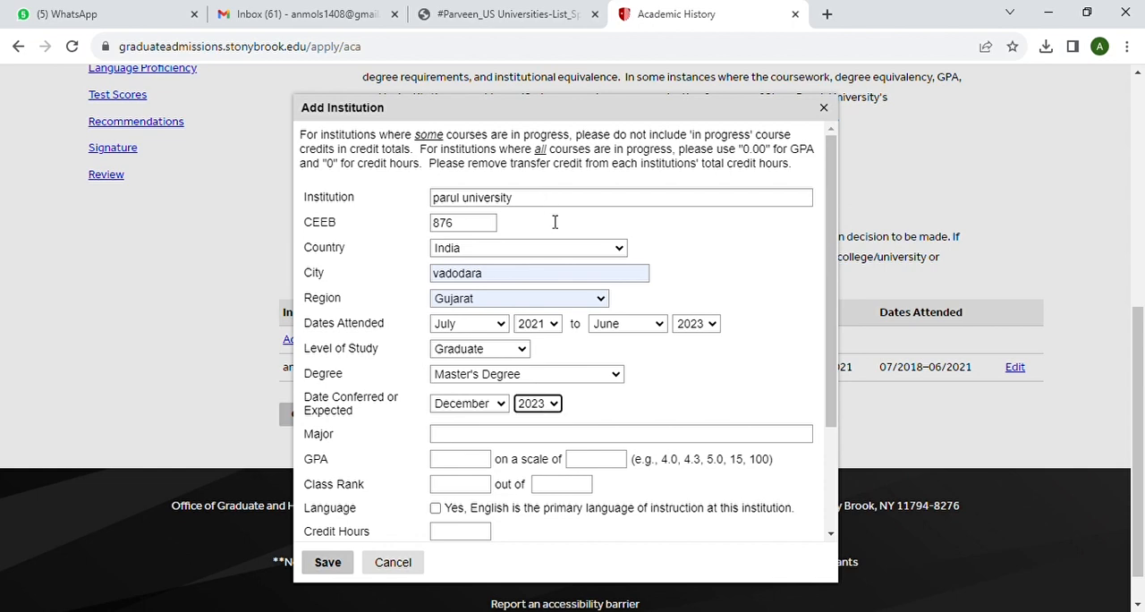
Enter "chemistry" as the master's major and a GPA of 9 on a scale of 10
scroll(506, 358, "down", 1)
left_click(480, 354)
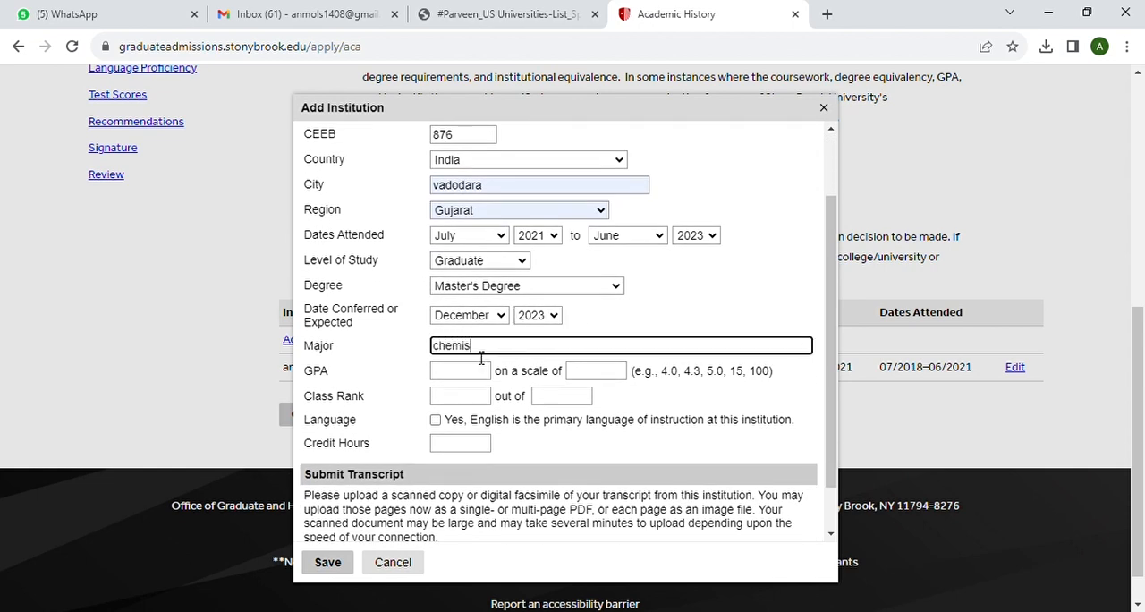
type("chemistry")
left_click(466, 380)
type("9")
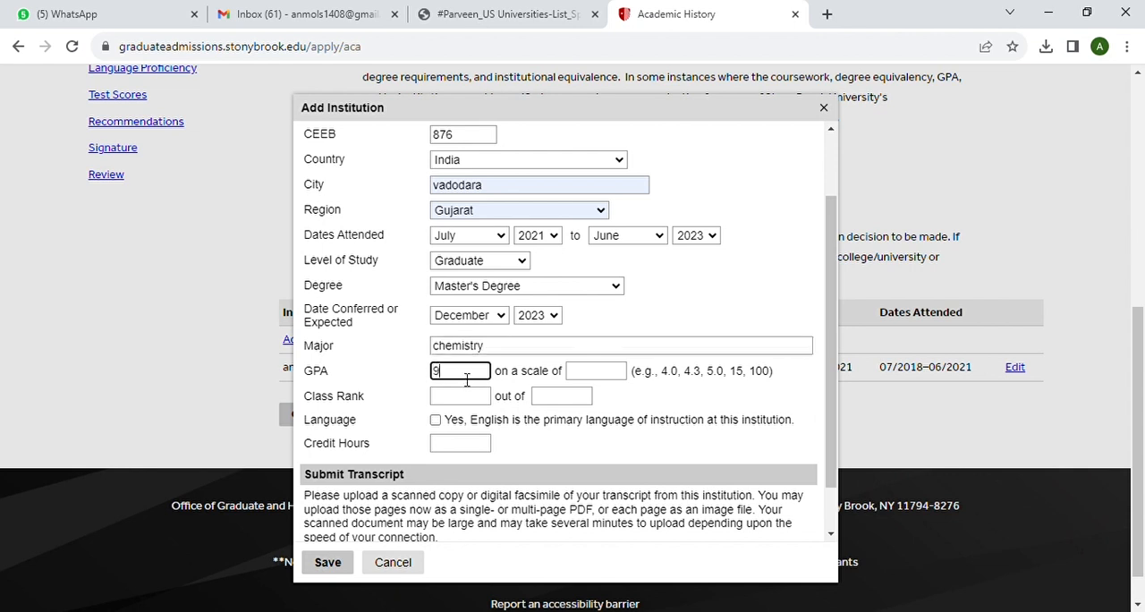
left_click(581, 382)
type("10")
Mark English as the primary language of instruction at Parul University
left_click(436, 419)
scroll(523, 442, "down", 1)
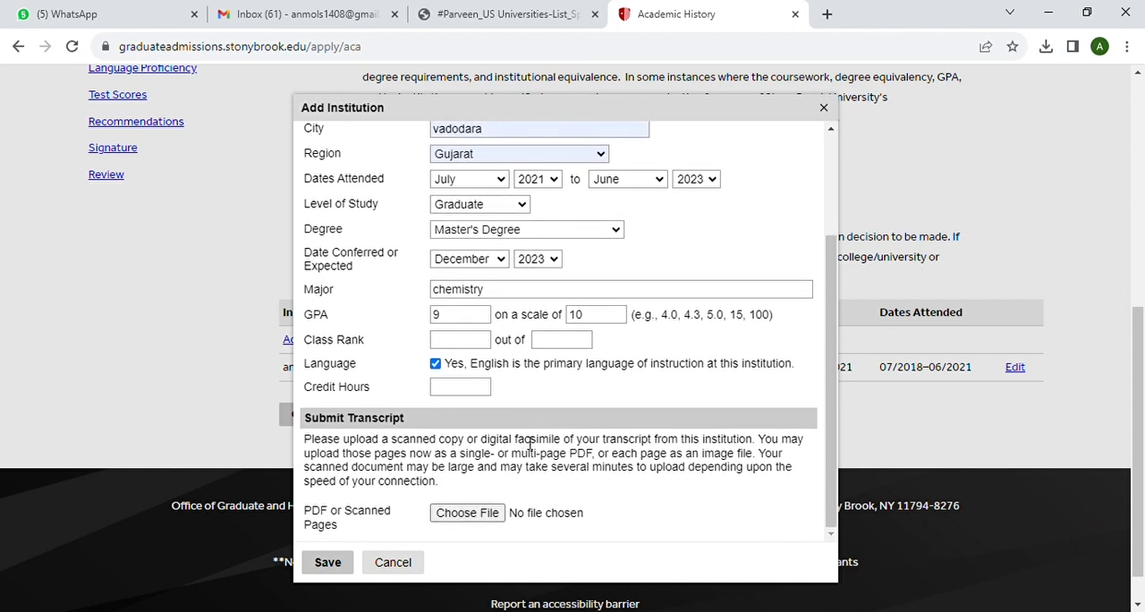
scroll(474, 429, "down", 1)
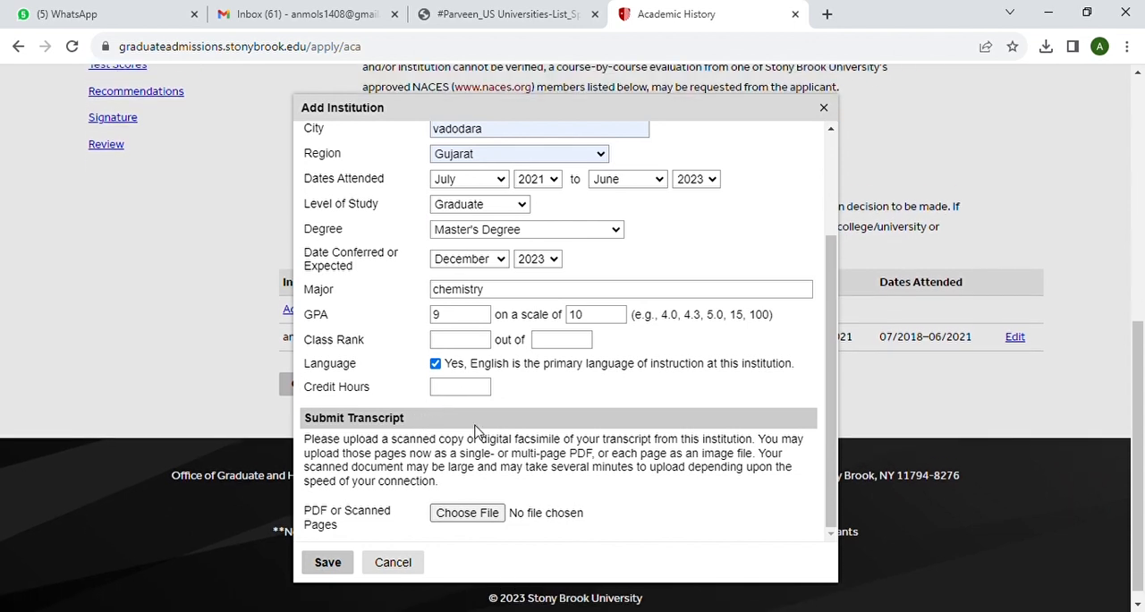
Attach MSc Transcript.pdf as the transcript for the Parul University entry and save the institution
left_click(480, 514)
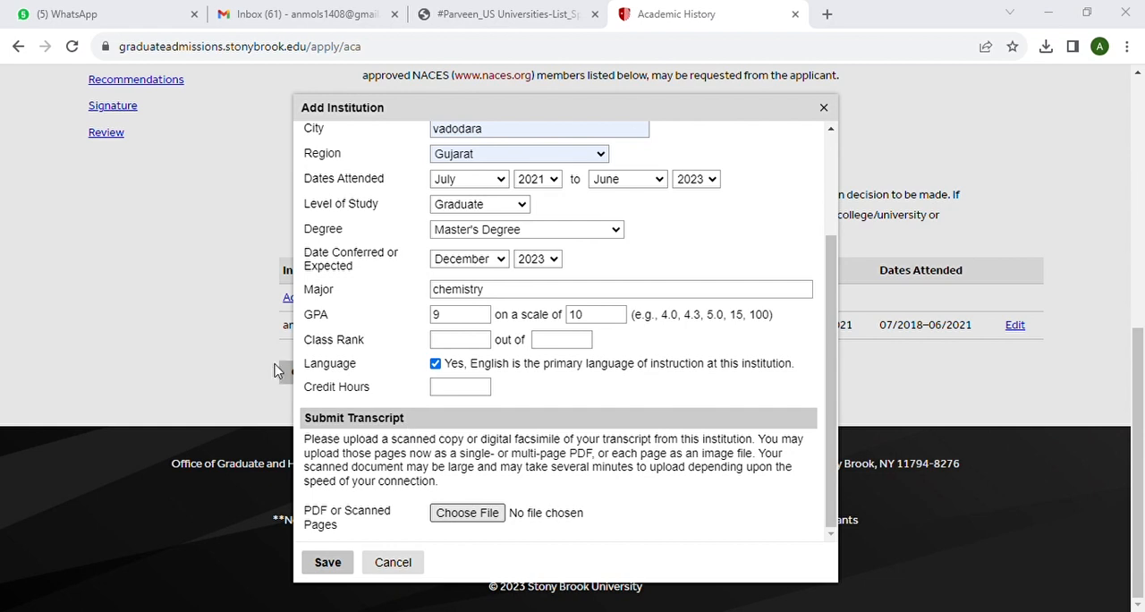
left_click(435, 368)
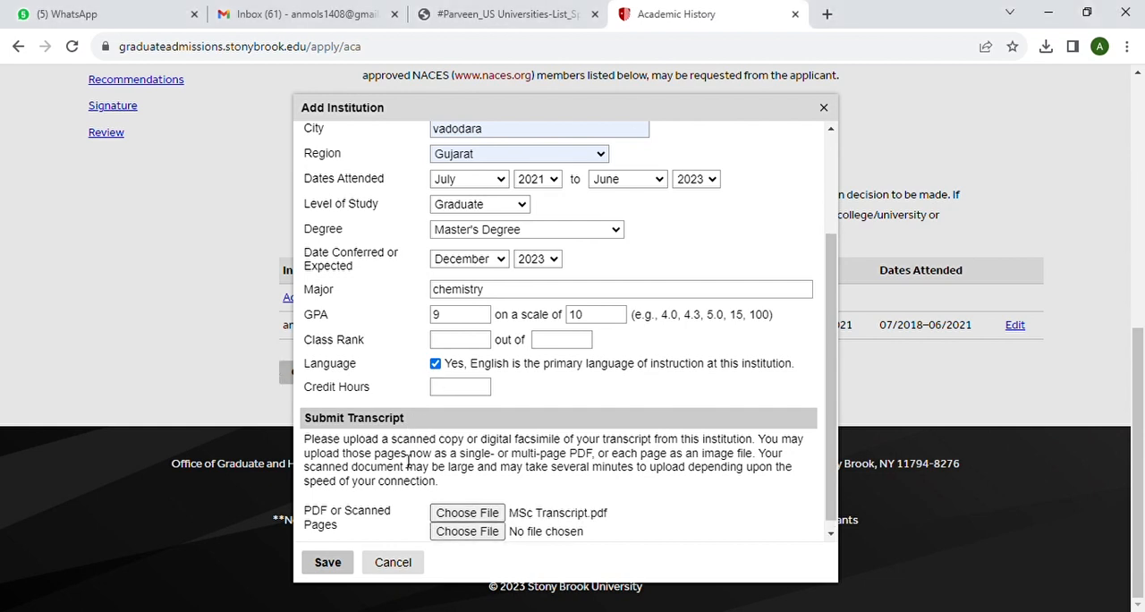
left_click(341, 567)
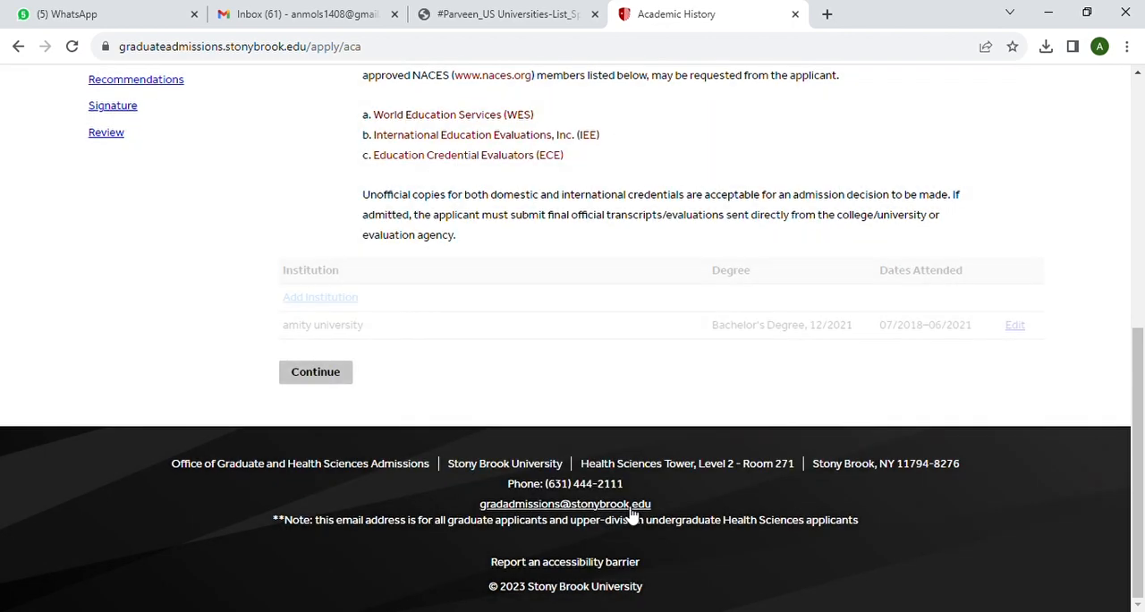
Continue to Language Proficiency and answer Yes to English-language instruction for the High School, Bachelor's and Master's degrees
left_click(324, 404)
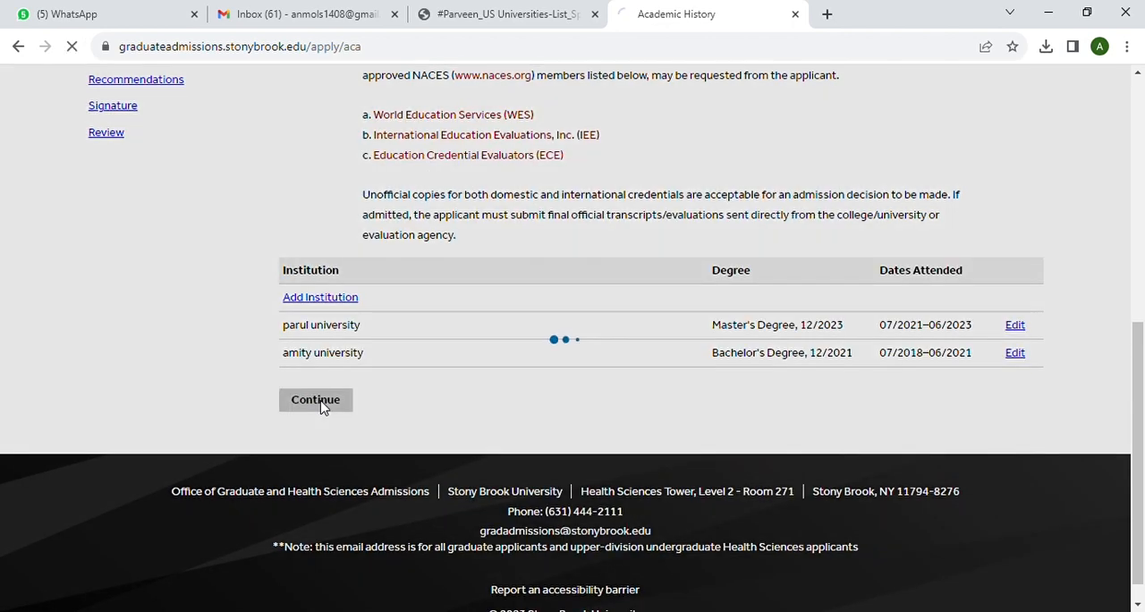
scroll(494, 429, "down", 2)
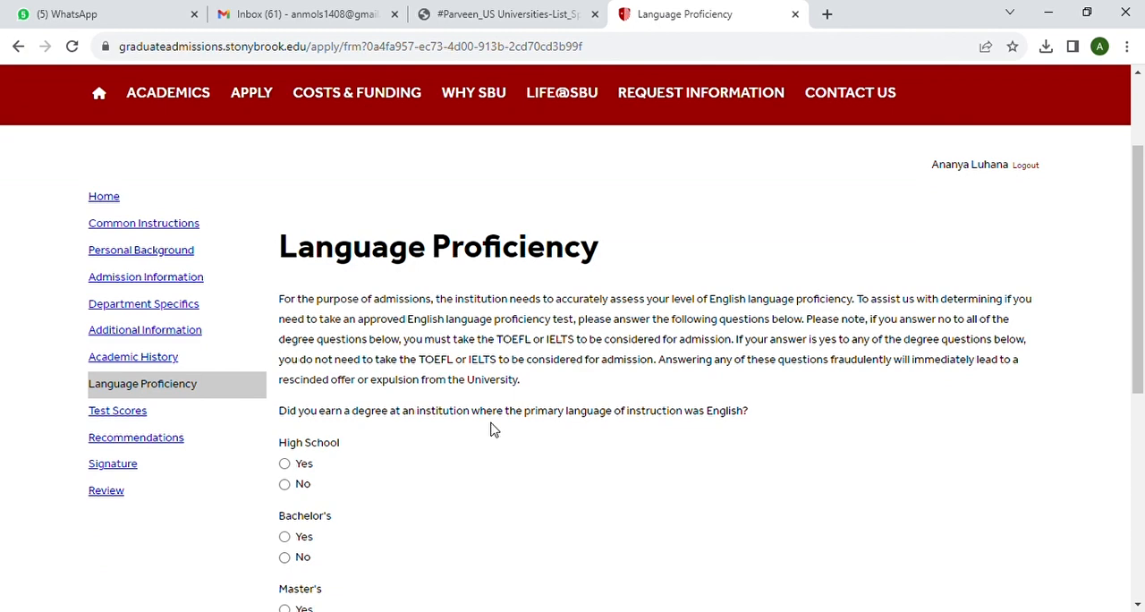
scroll(490, 429, "down", 1)
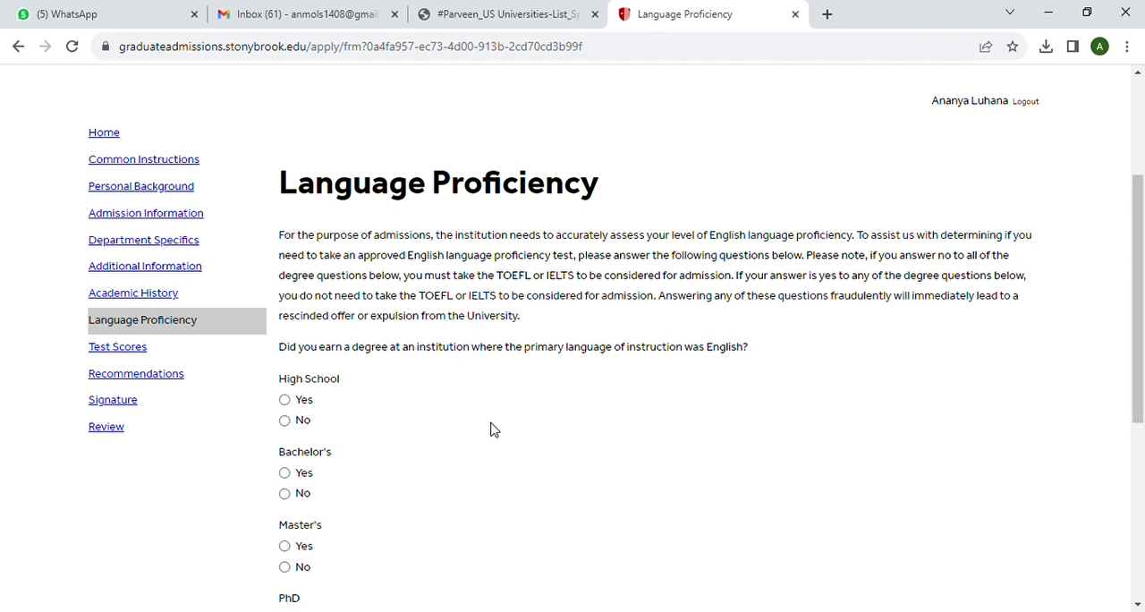
scroll(491, 429, "down", 1)
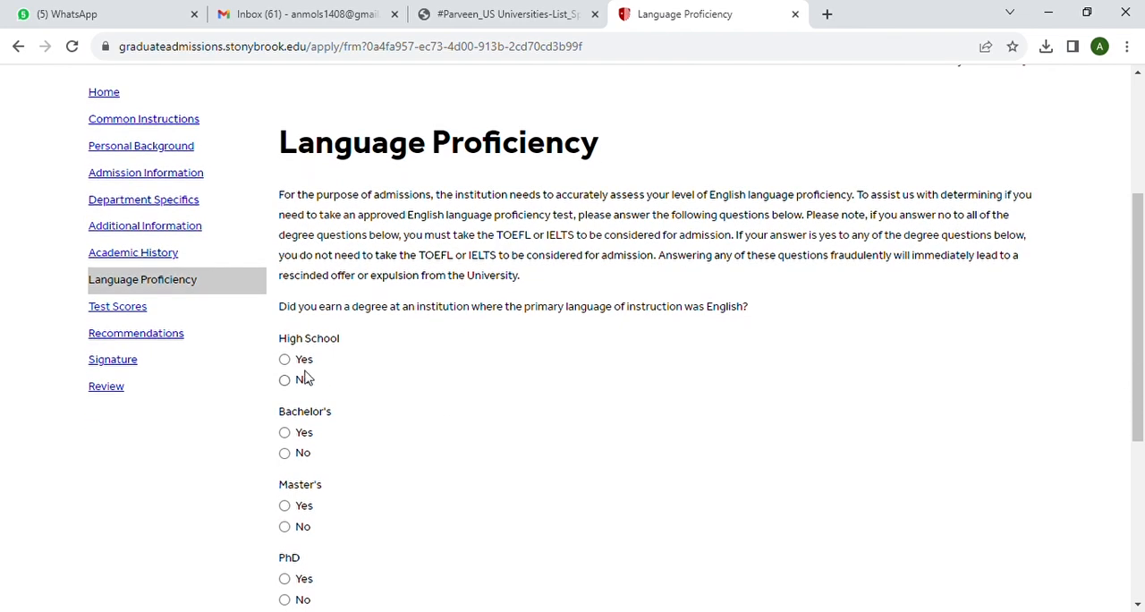
left_click(285, 359)
left_click(284, 432)
scroll(375, 460, "down", 2)
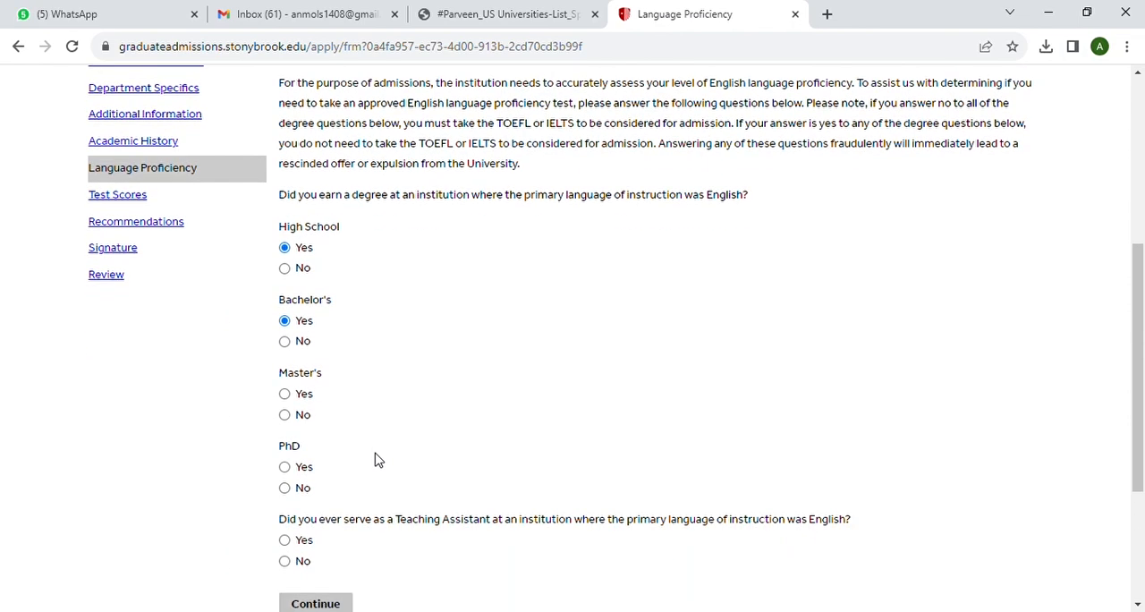
left_click(285, 394)
Answer No for the PhD and for Teaching Assistant service, and continue to the Test Scores section
scroll(377, 440, "down", 2)
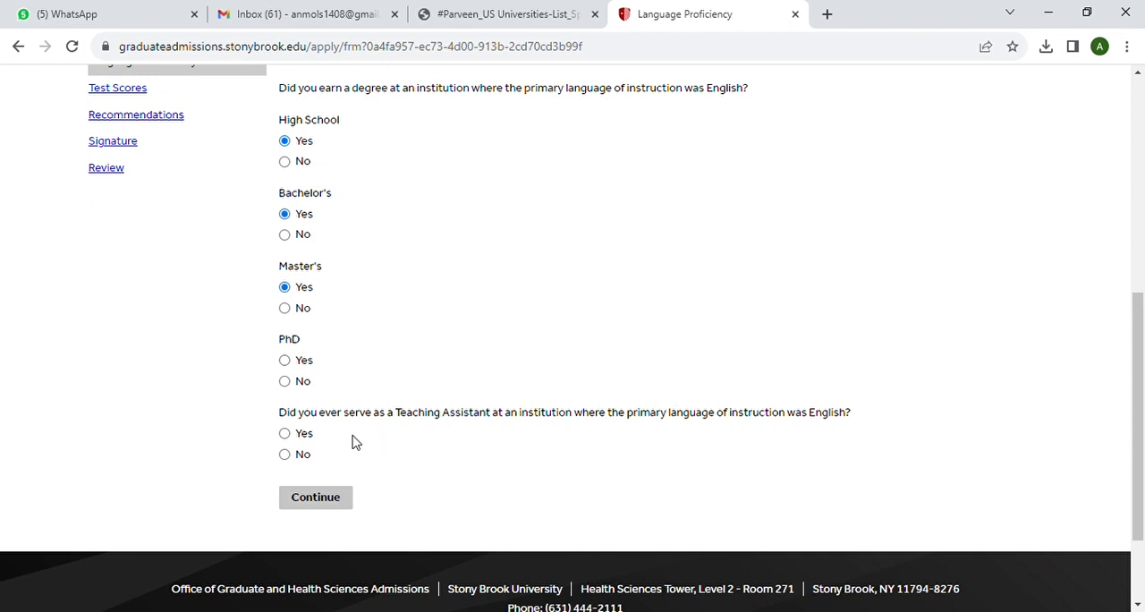
left_click(284, 456)
left_click(327, 504)
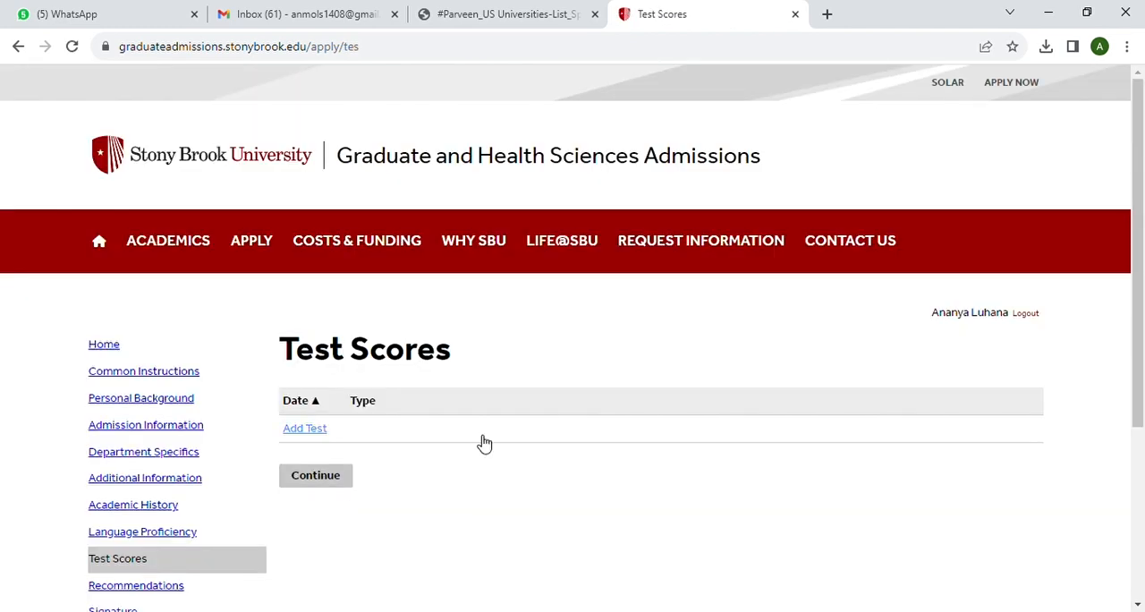
Add a test of type TOEFL with the subtype Internet-based Test (iBT)
scroll(483, 444, "down", 1)
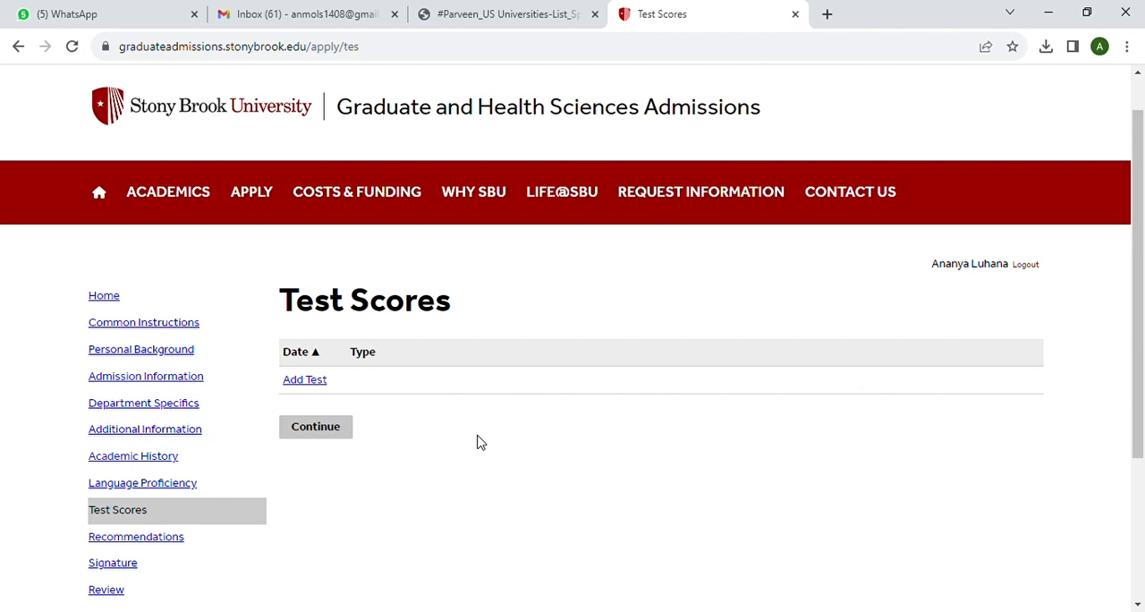
left_click(321, 386)
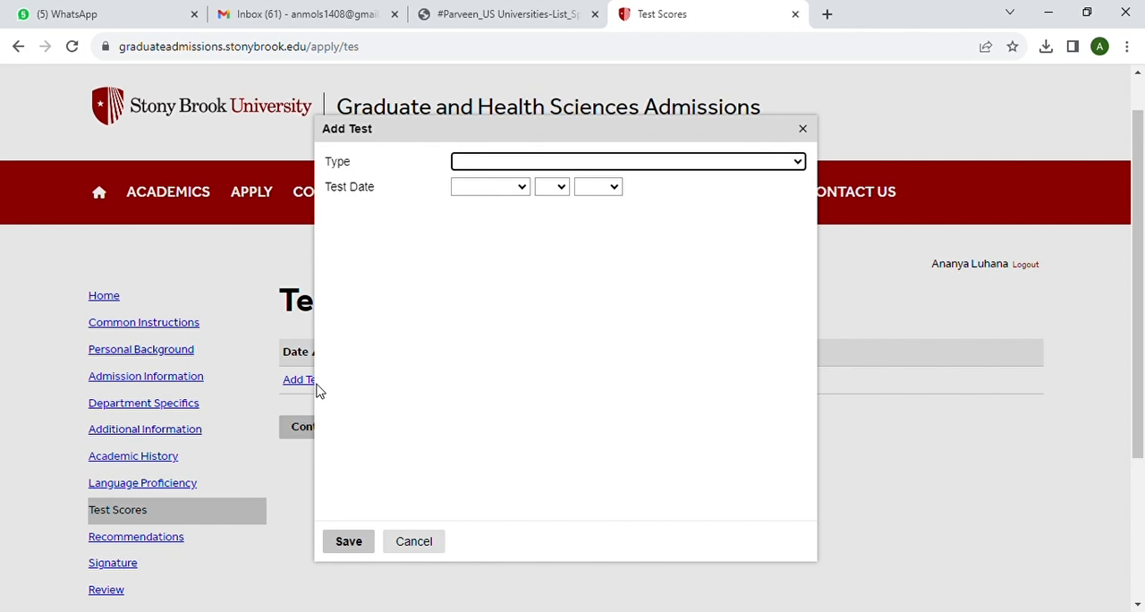
left_click(796, 163)
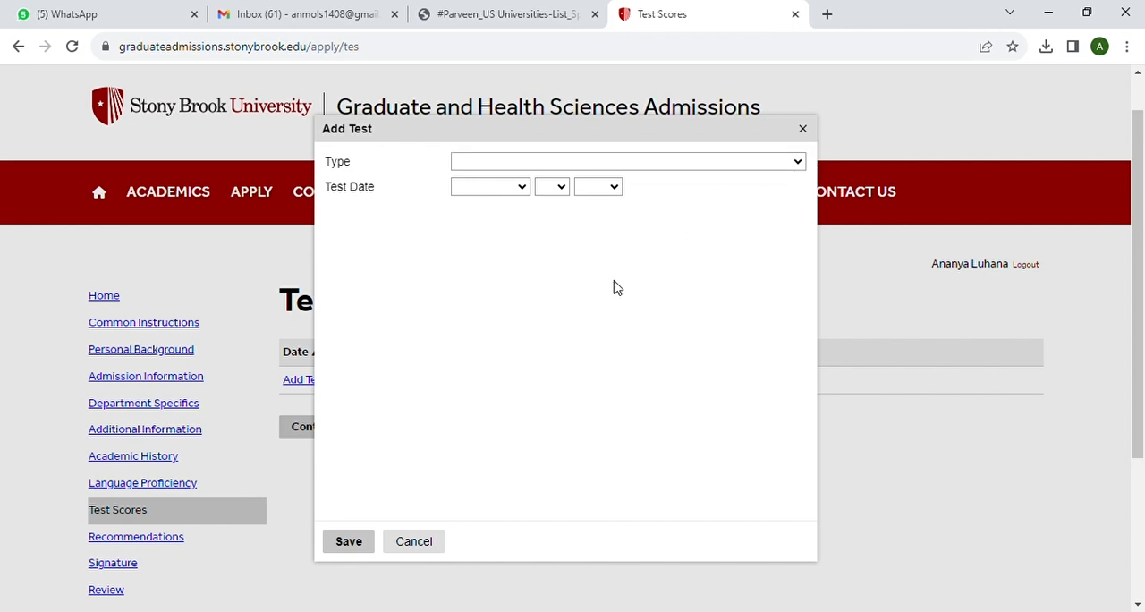
left_click(563, 365)
left_click(799, 188)
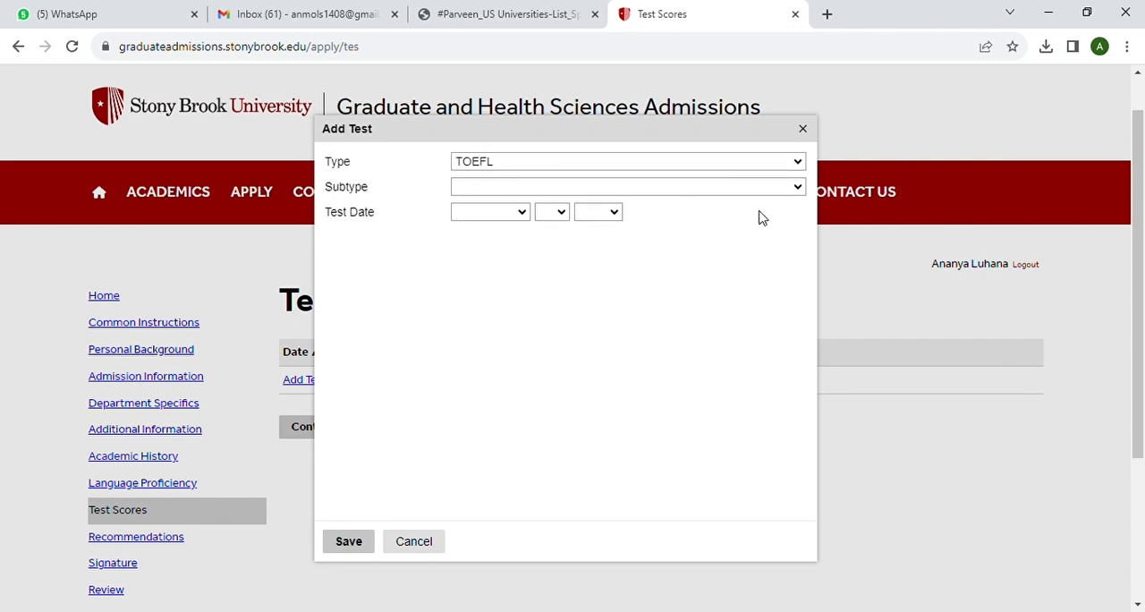
left_click(689, 243)
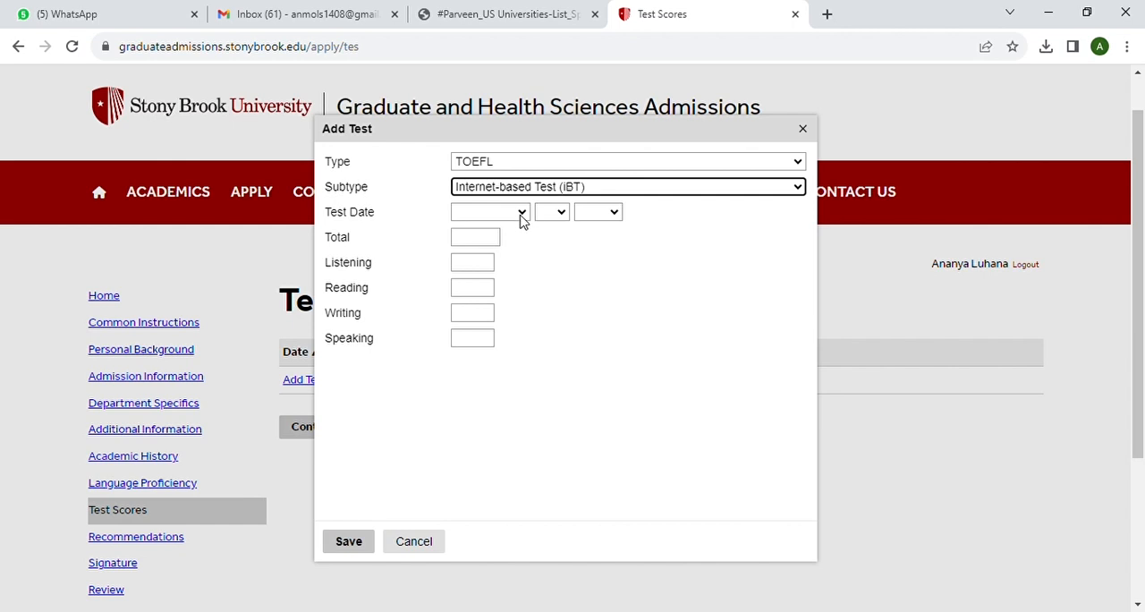
Set the TOEFL test date to January 1, 2023
left_click(506, 249)
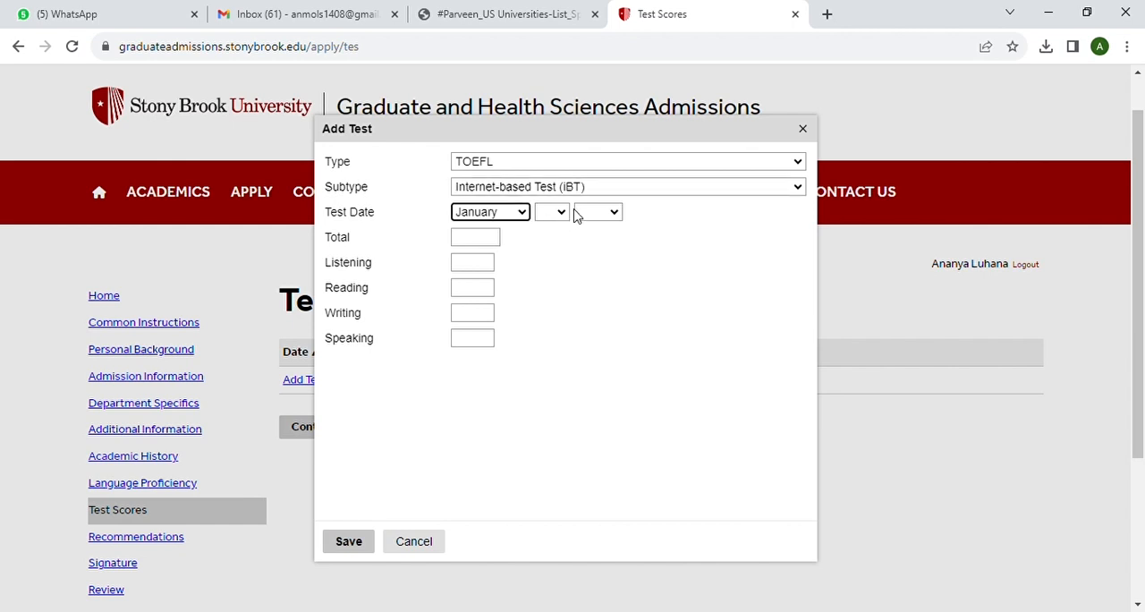
left_click(561, 217)
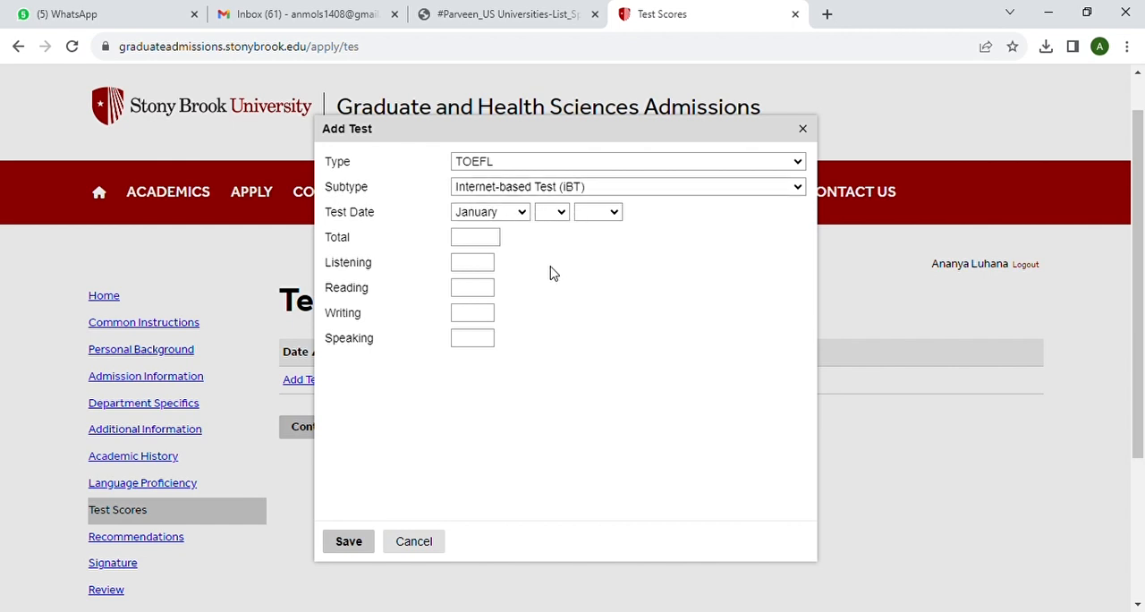
left_click(552, 255)
left_click(613, 215)
left_click(610, 266)
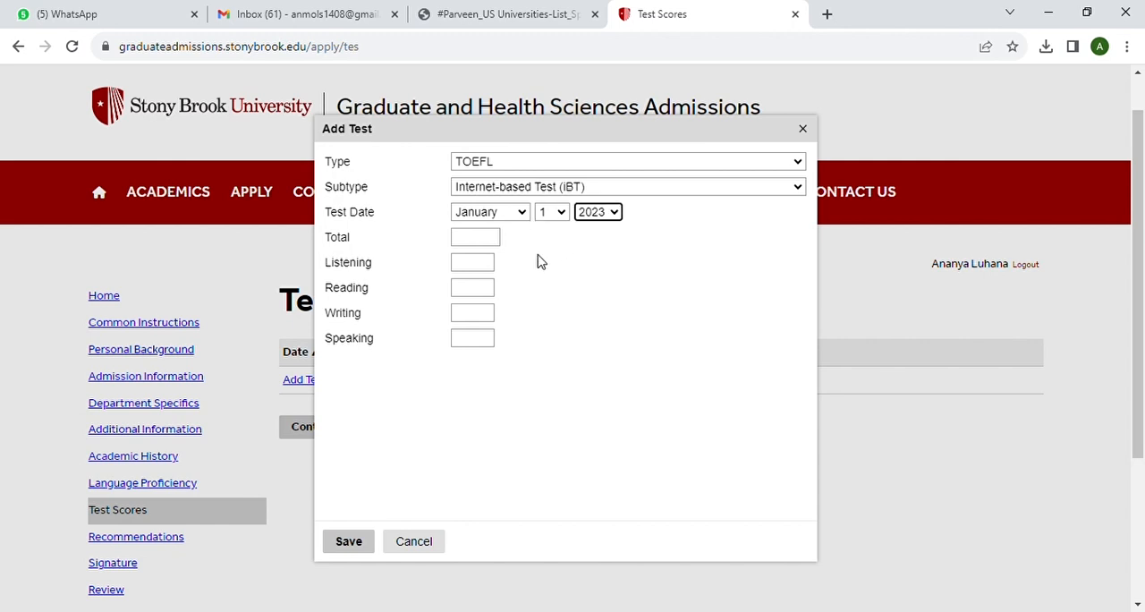
Enter a TOEFL total of 120 and 25 each for listening, reading, writing and speaking, and save the test
left_click(483, 243)
type("120")
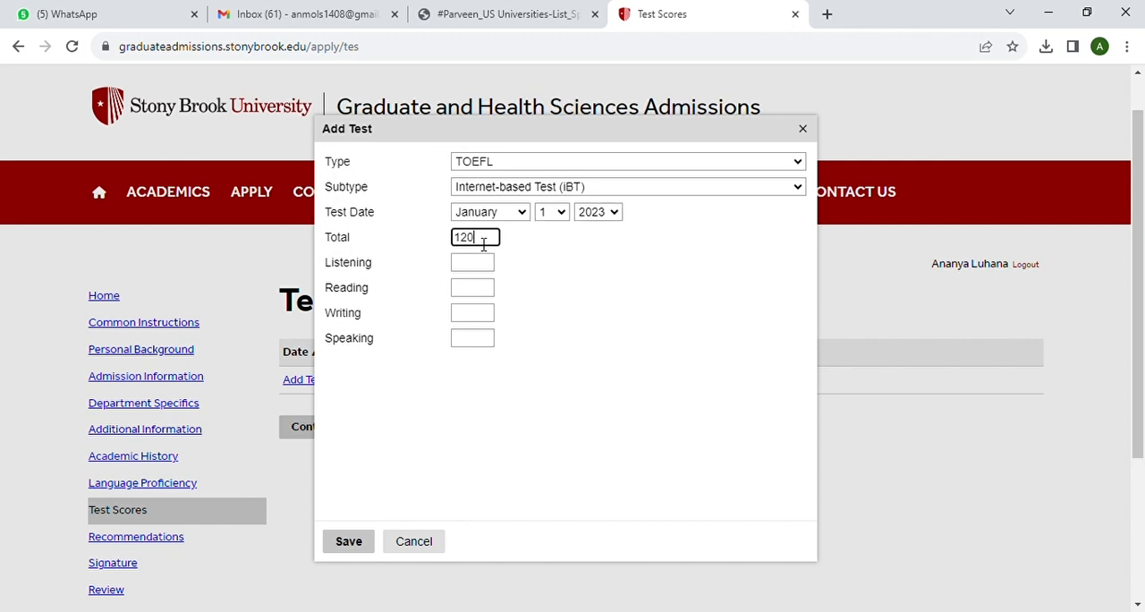
left_click(479, 268)
type("25")
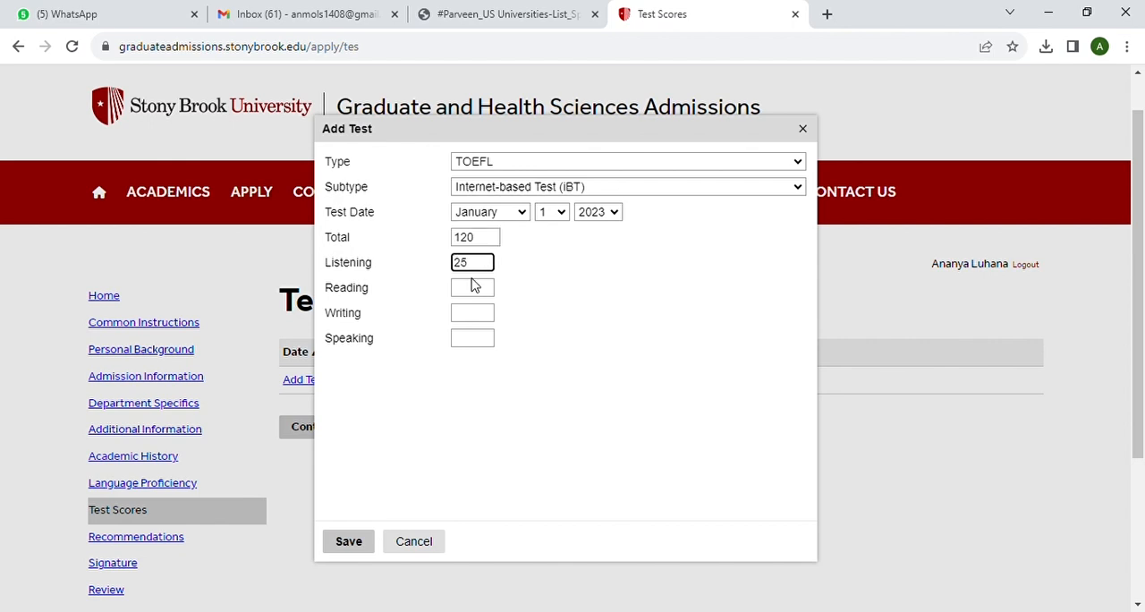
left_click(479, 287)
type("25")
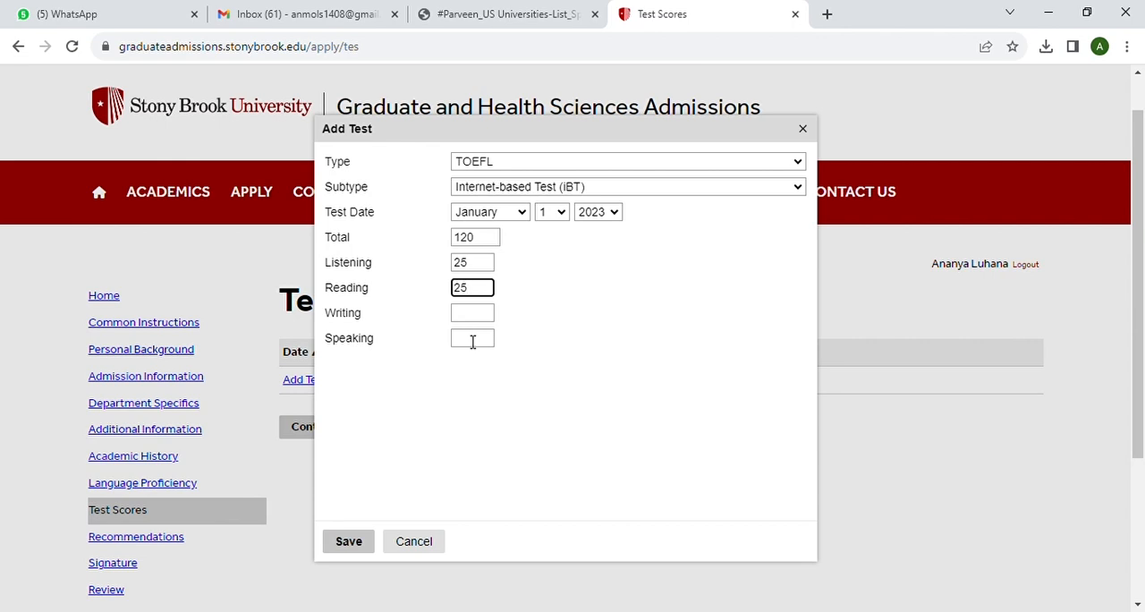
left_click(474, 313)
type("25")
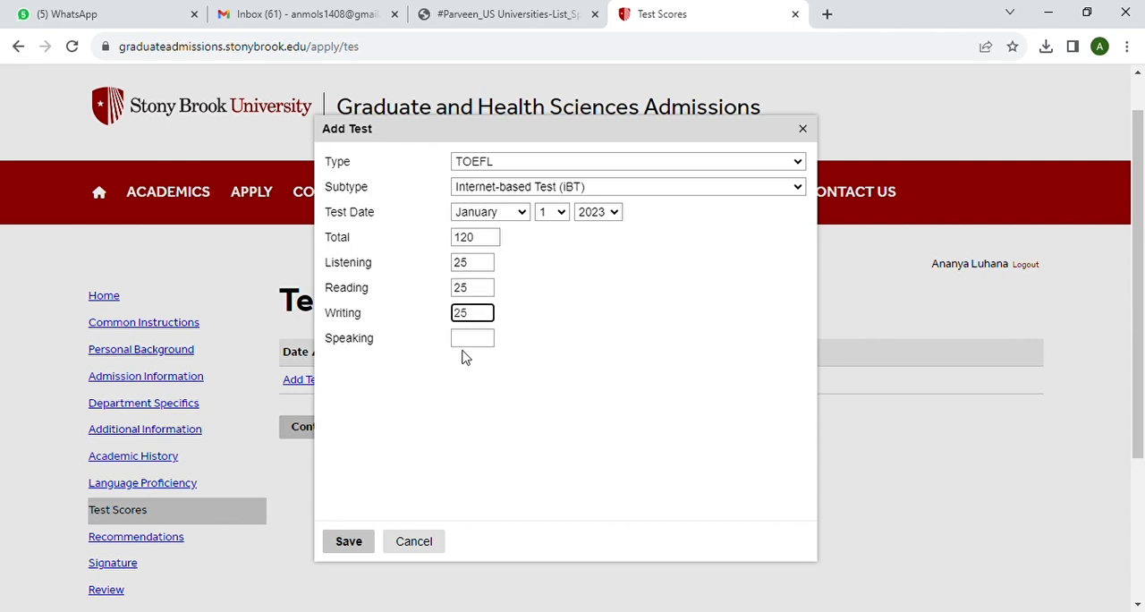
left_click(467, 338)
type("25")
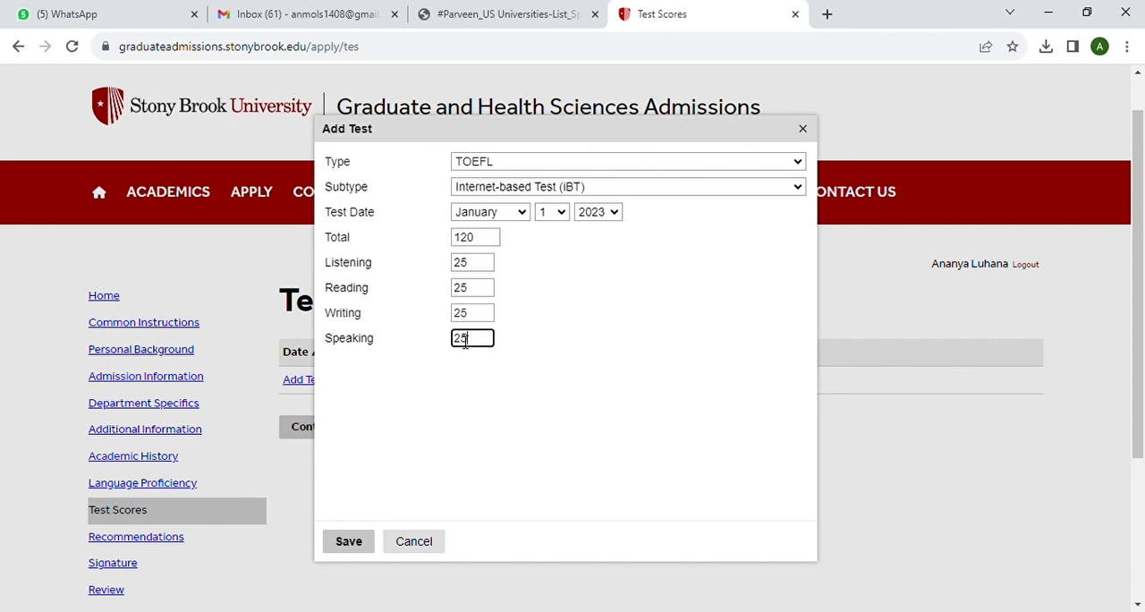
left_click(352, 543)
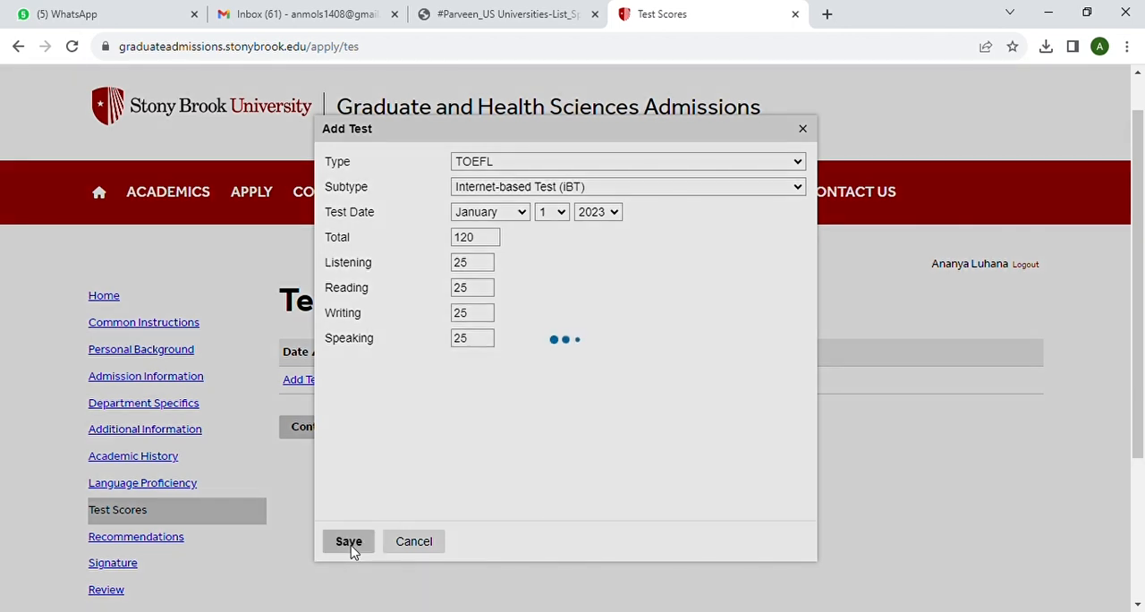
Continue to the Recommendations section and open a new recommender entry
scroll(551, 492, "down", 1)
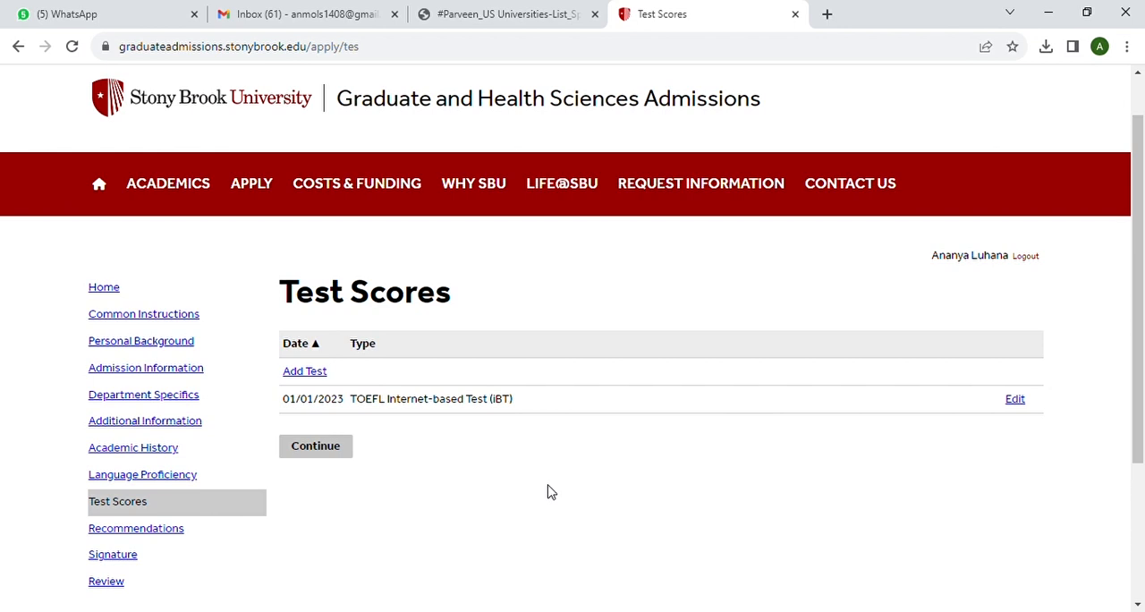
left_click(322, 447)
scroll(465, 446, "down", 1)
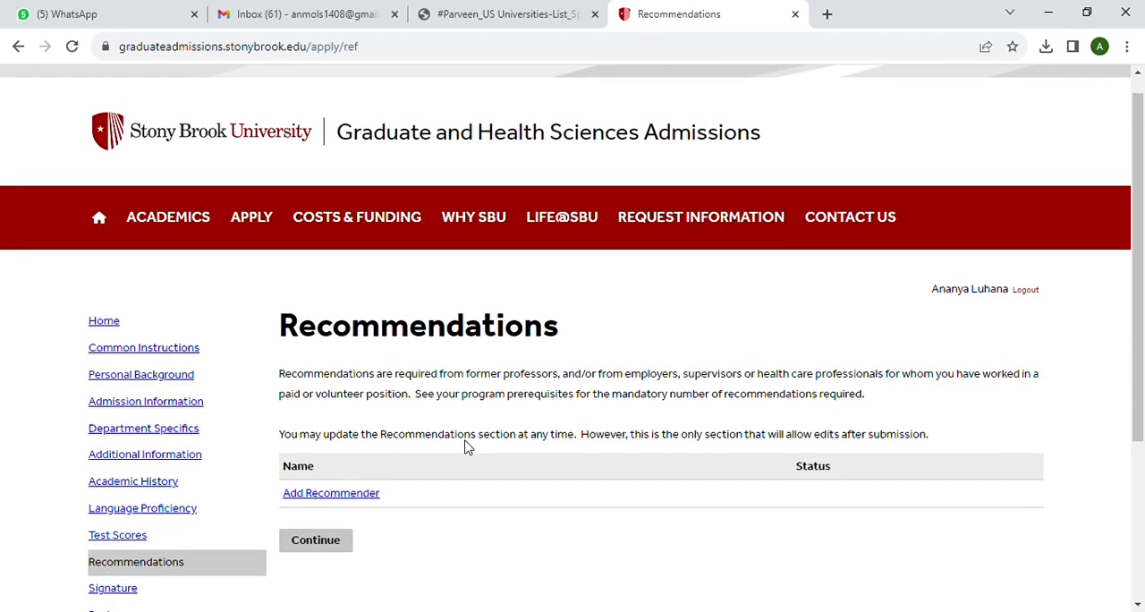
scroll(465, 444, "down", 2)
left_click(353, 347)
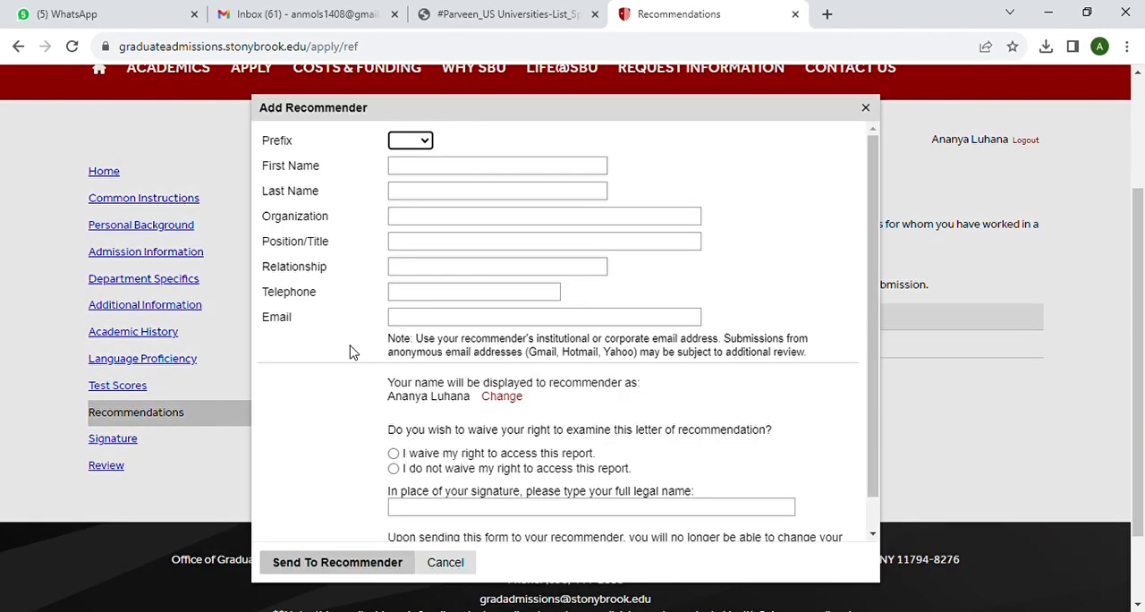
Set the recommender's prefix to Dr. and enter the recommender's first and last name
left_click(431, 140)
left_click(419, 182)
left_click(412, 170)
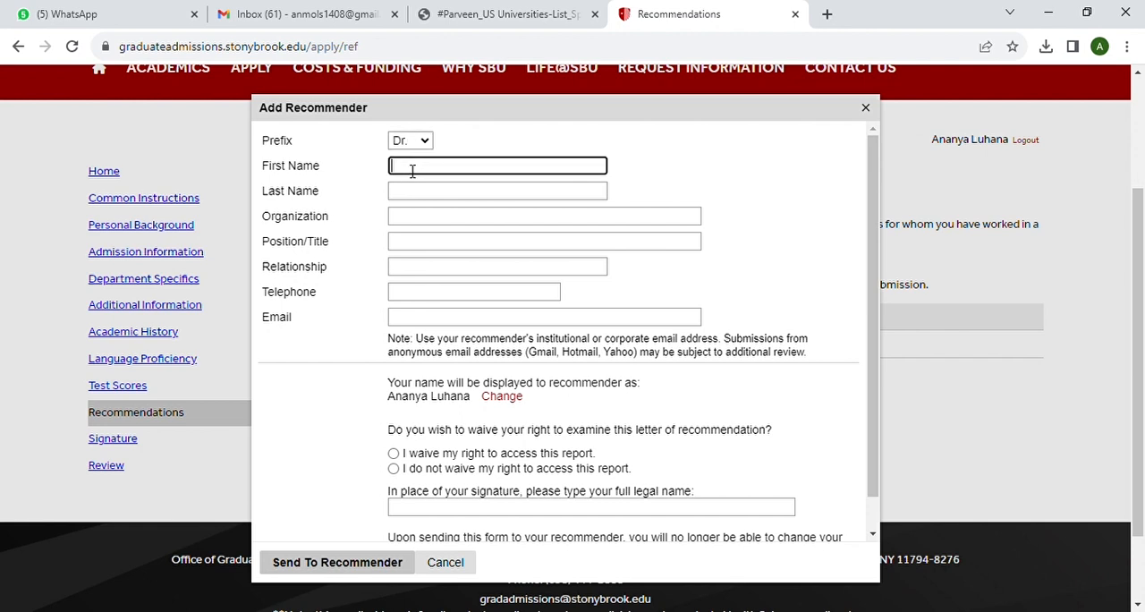
left_click(413, 194)
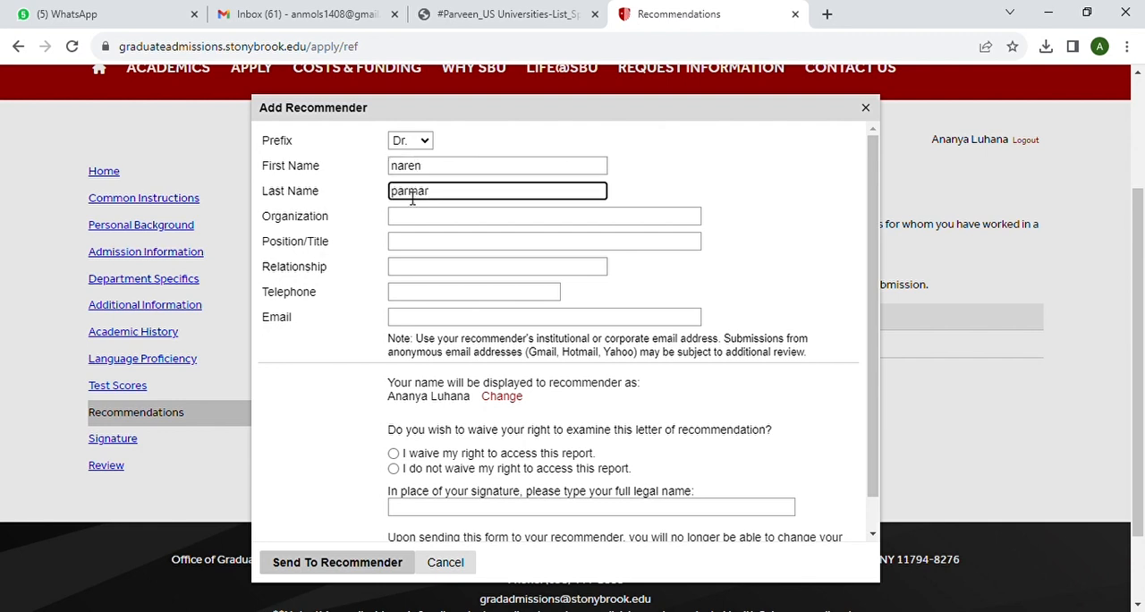
Enter "amity university" as the recommender's organization and "professor" as the position
left_click(412, 217)
type("ami")
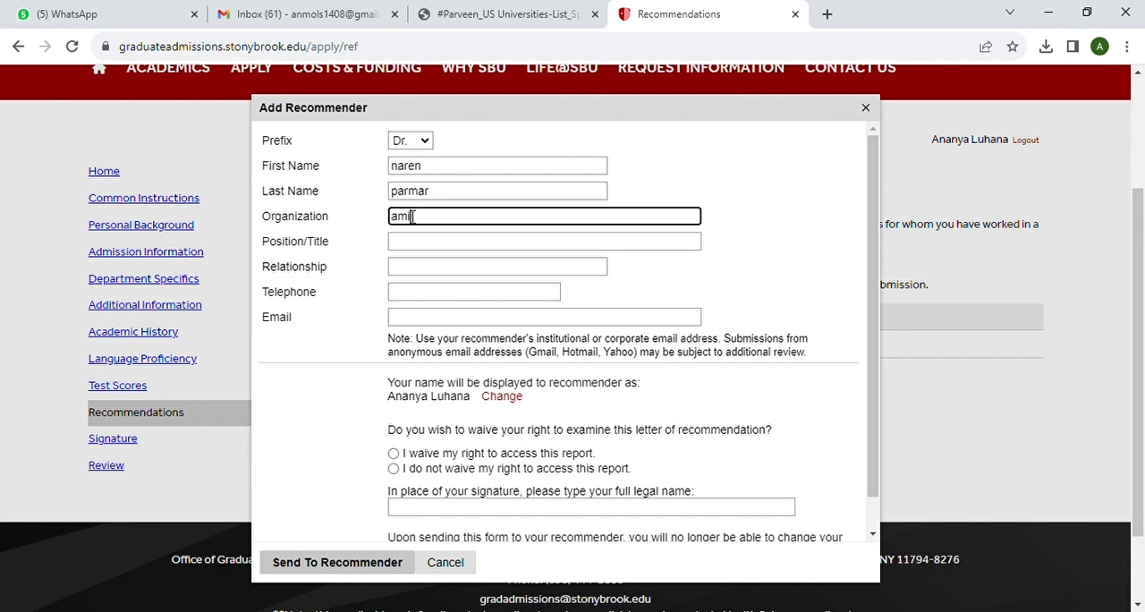
type("ty university")
left_click(414, 249)
type("p")
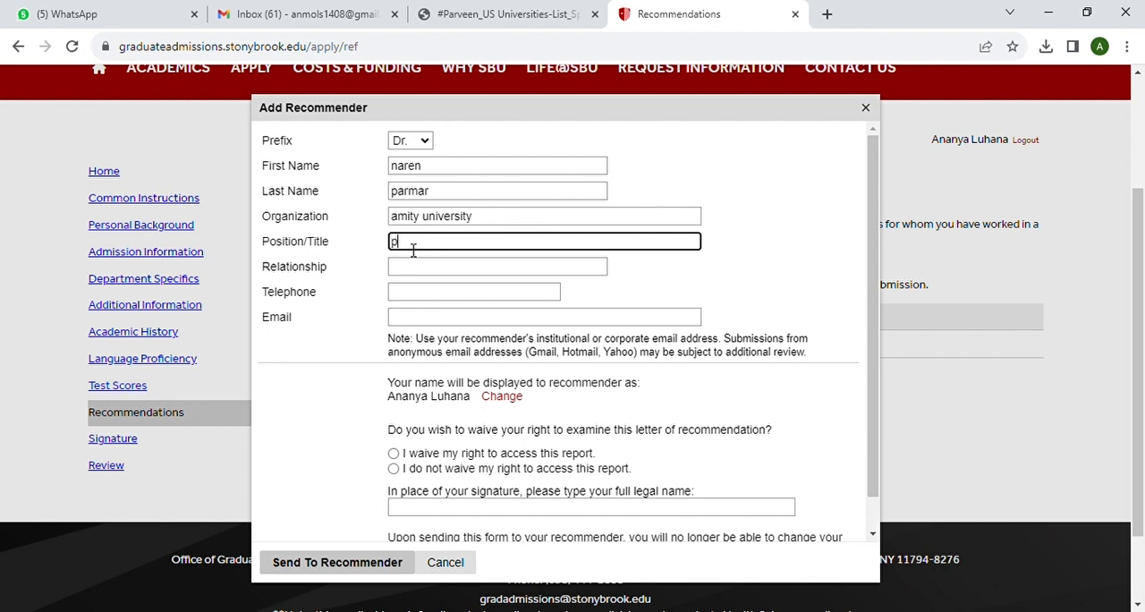
type("rofessor")
Enter "professional" as the relationship and fill in the recommender's telephone number
left_click(413, 273)
type("p")
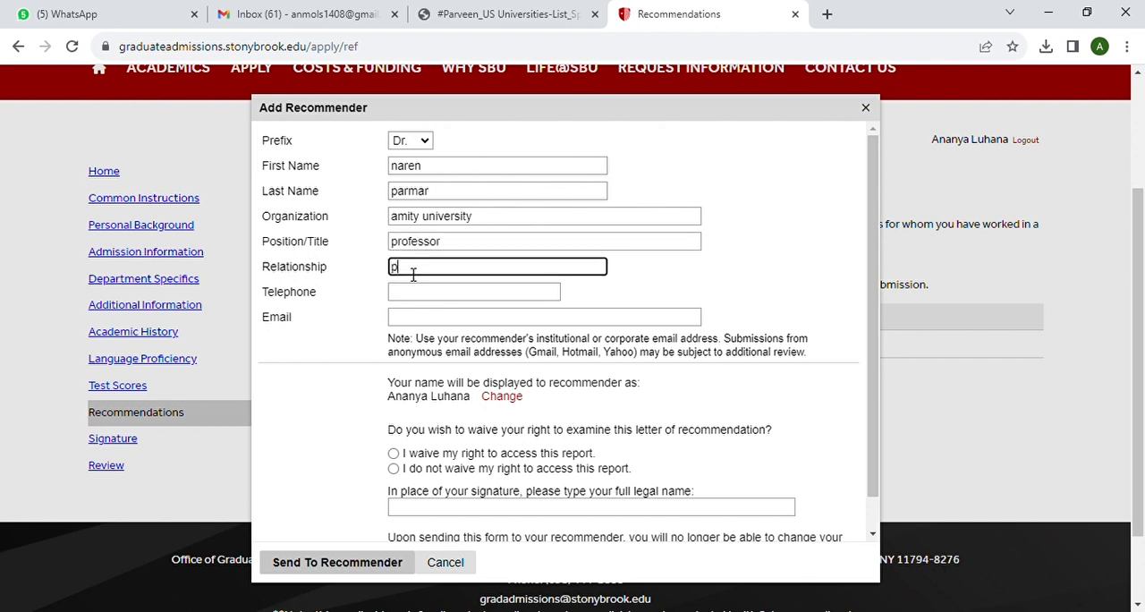
type("rofessional")
left_click(414, 292)
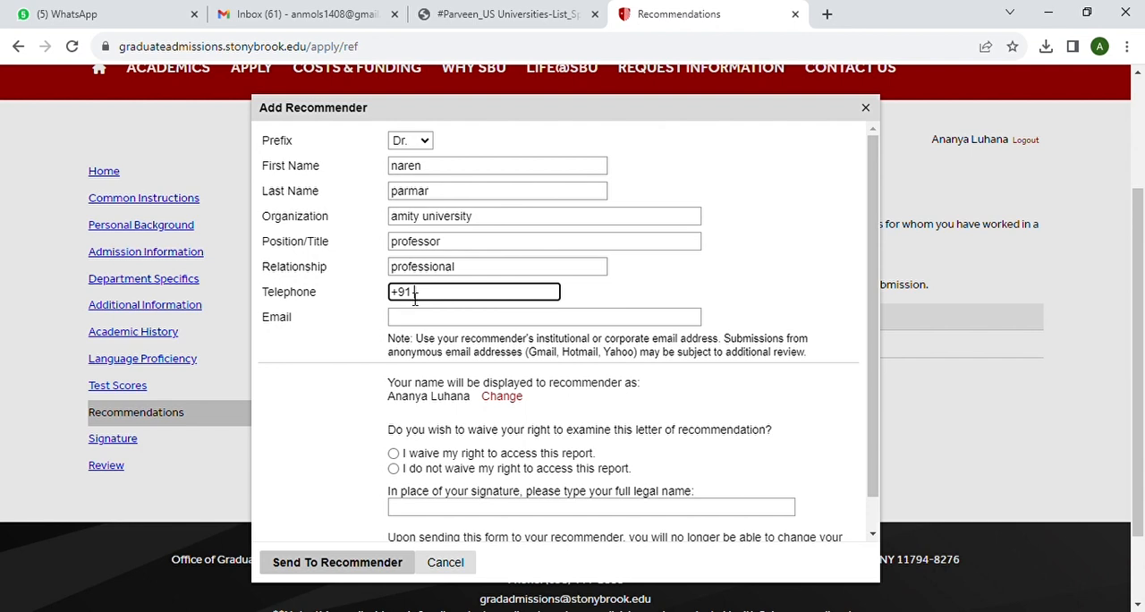
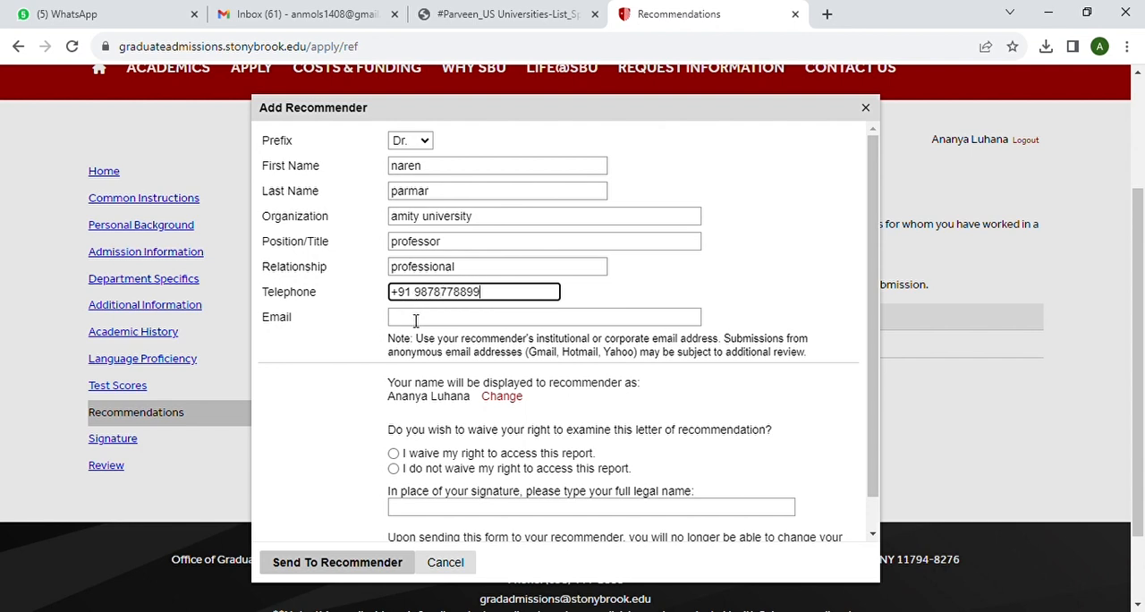
Fill in the first recommender's email address
left_click(414, 318)
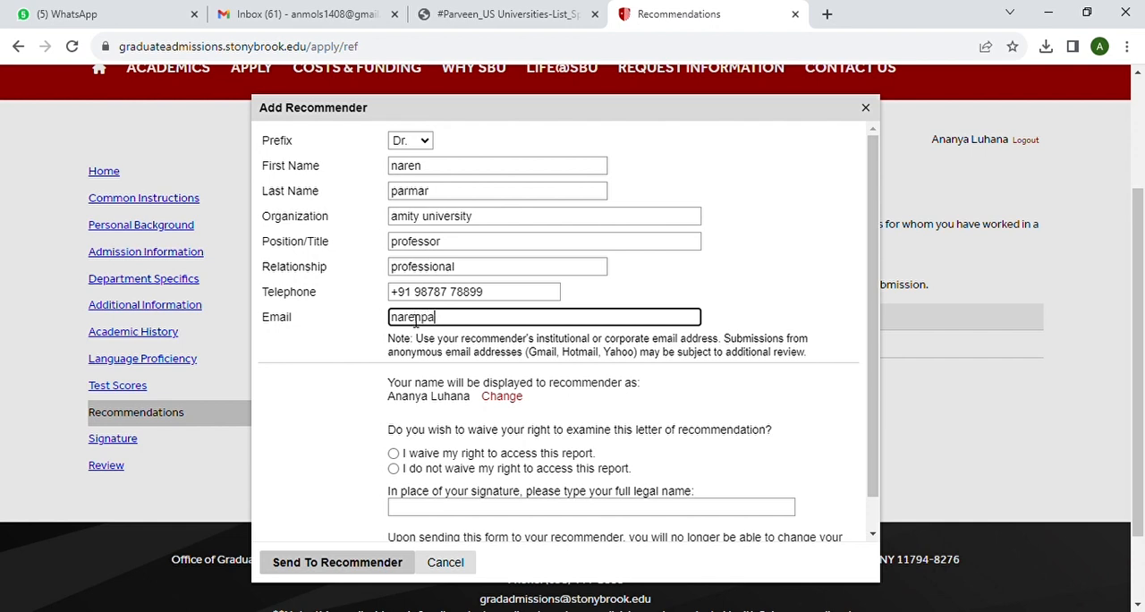
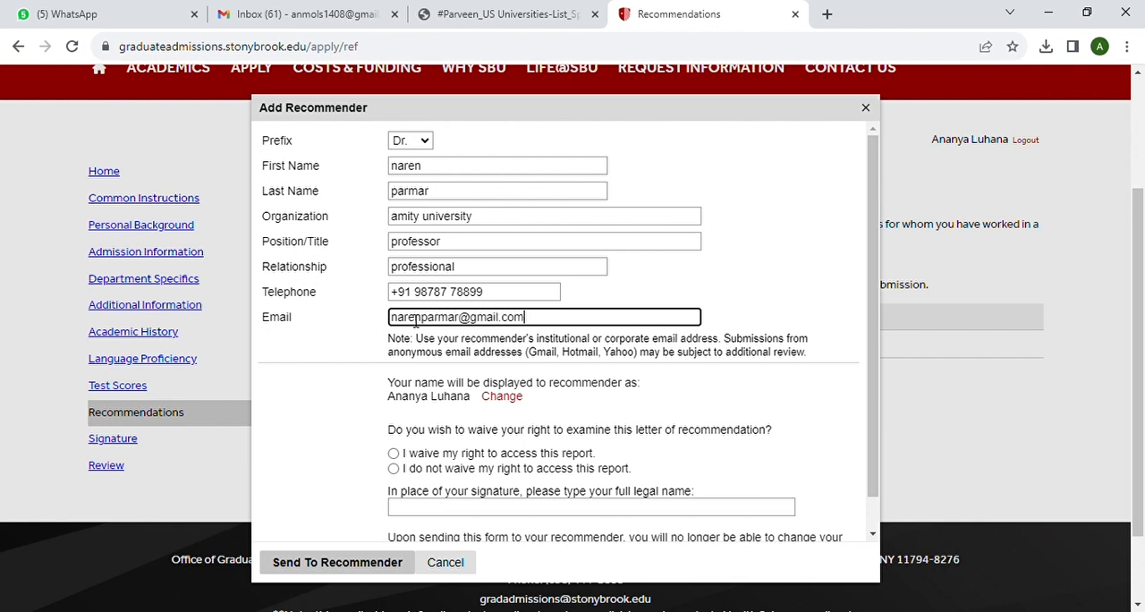
Waive the right to access the report, sign with the applicant's full legal name and send the form to the recommender
scroll(446, 356, "down", 1)
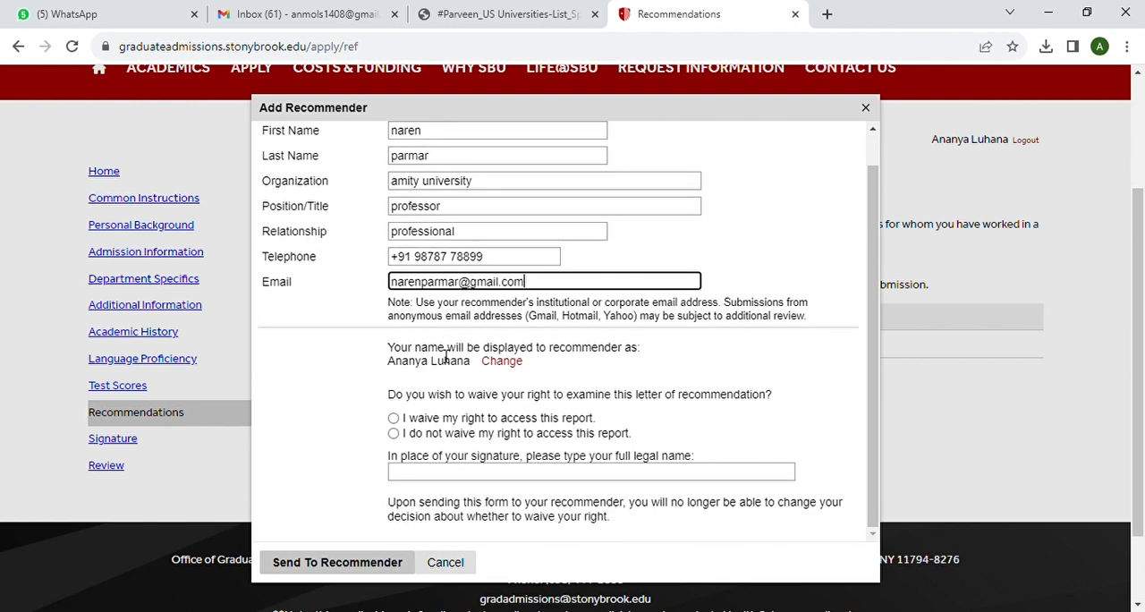
left_click(394, 419)
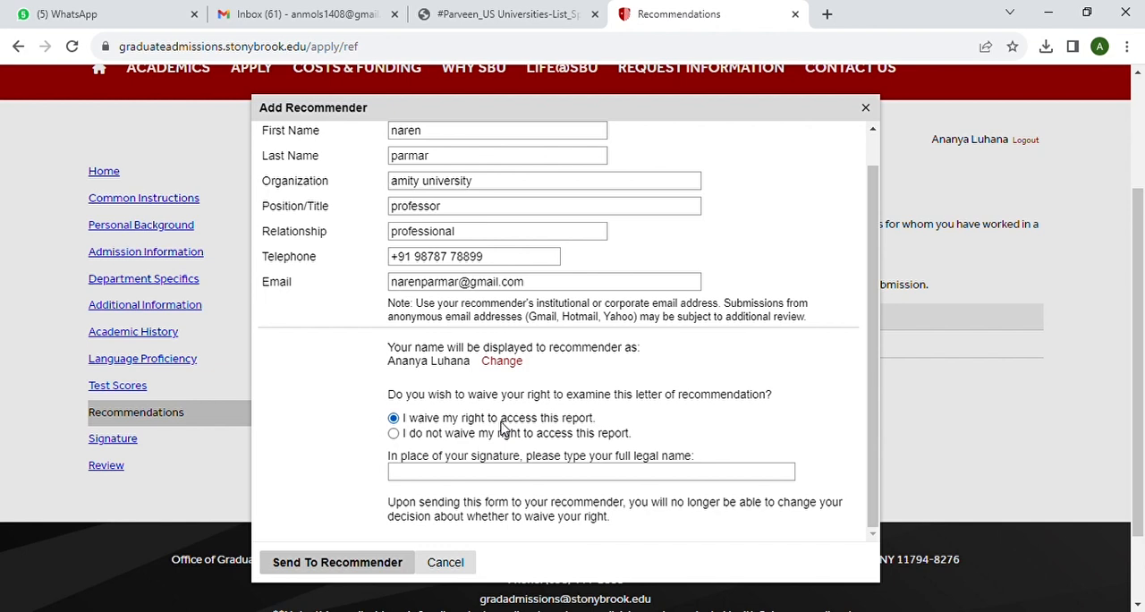
left_click(440, 478)
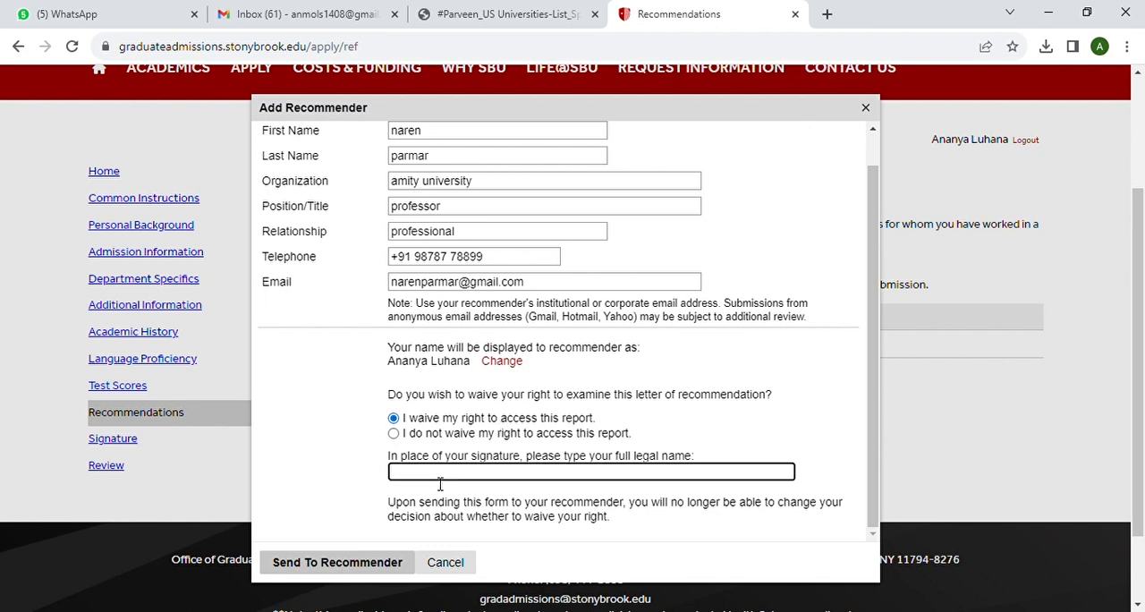
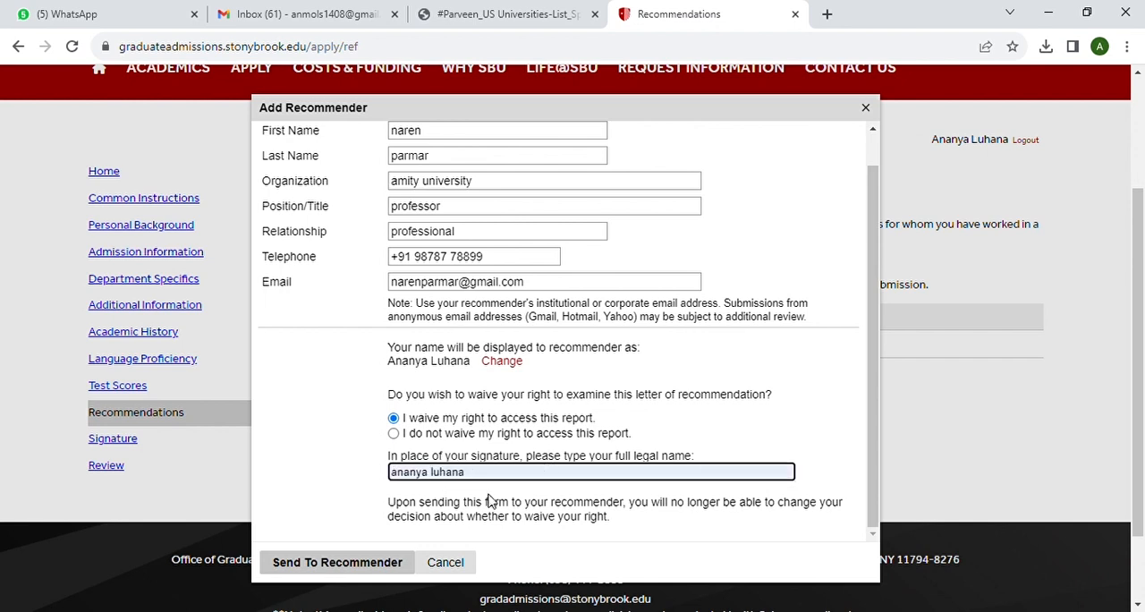
left_click(383, 565)
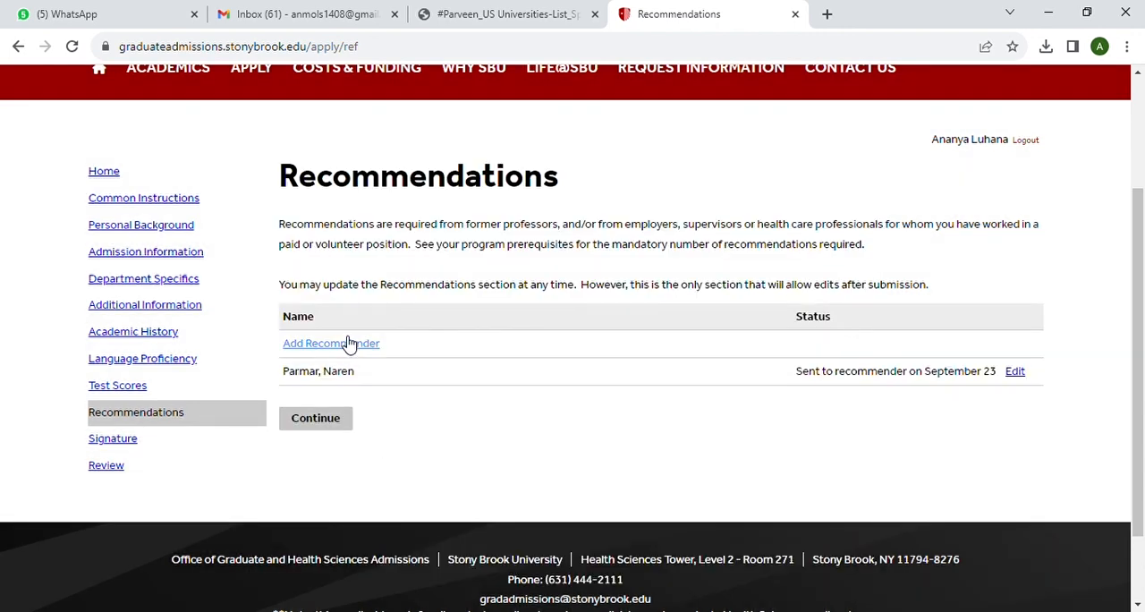
Add a second recommender with the prefix Dr. and enter the recommender's first and last name
left_click(349, 343)
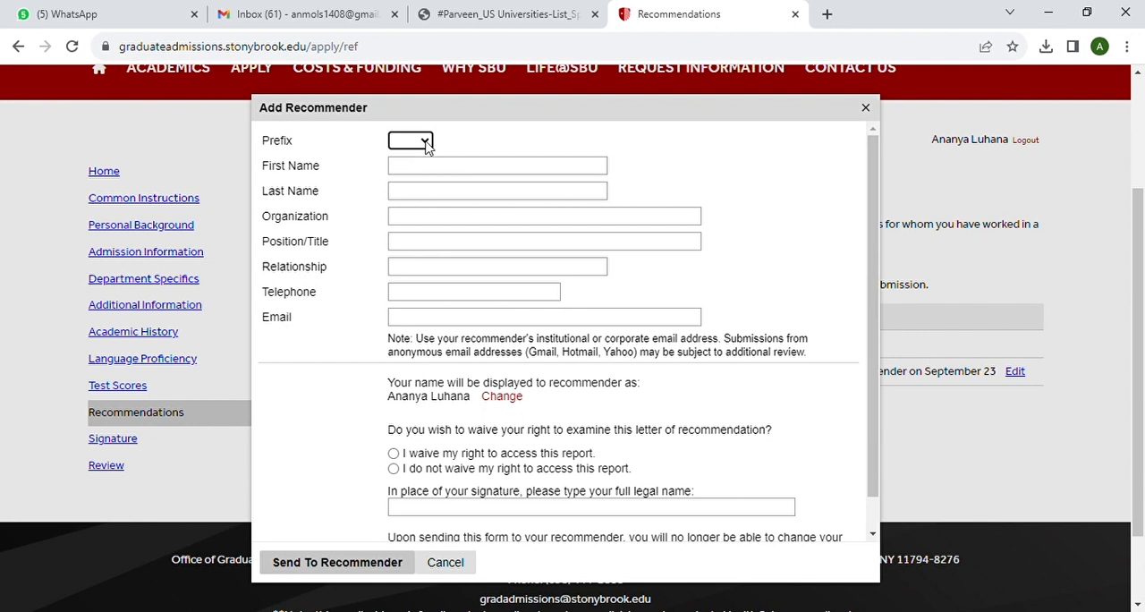
left_click(408, 175)
left_click(408, 171)
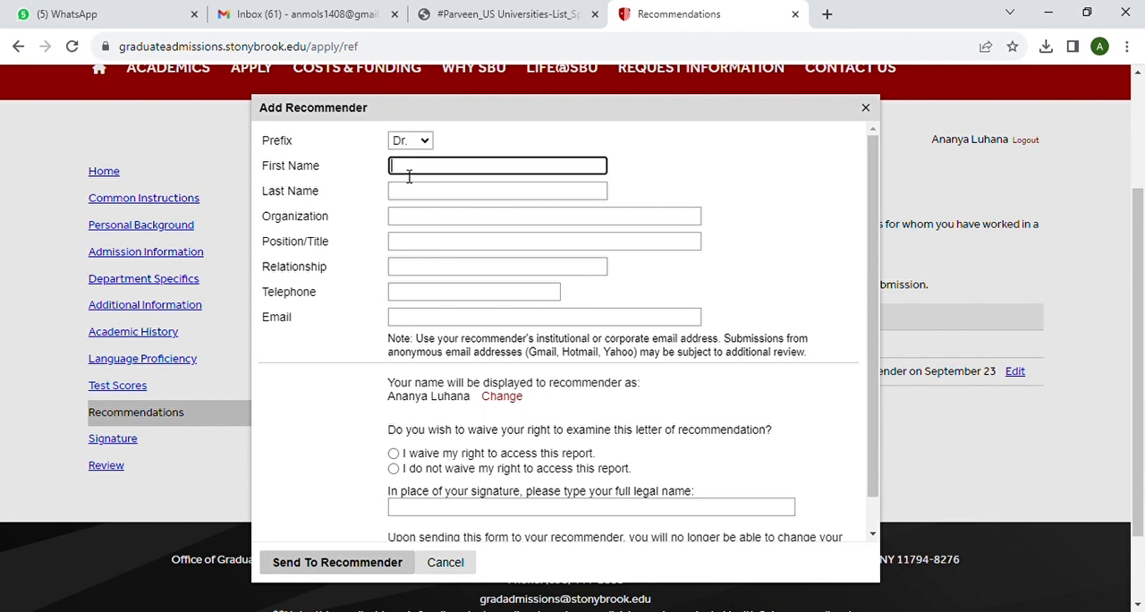
left_click(411, 192)
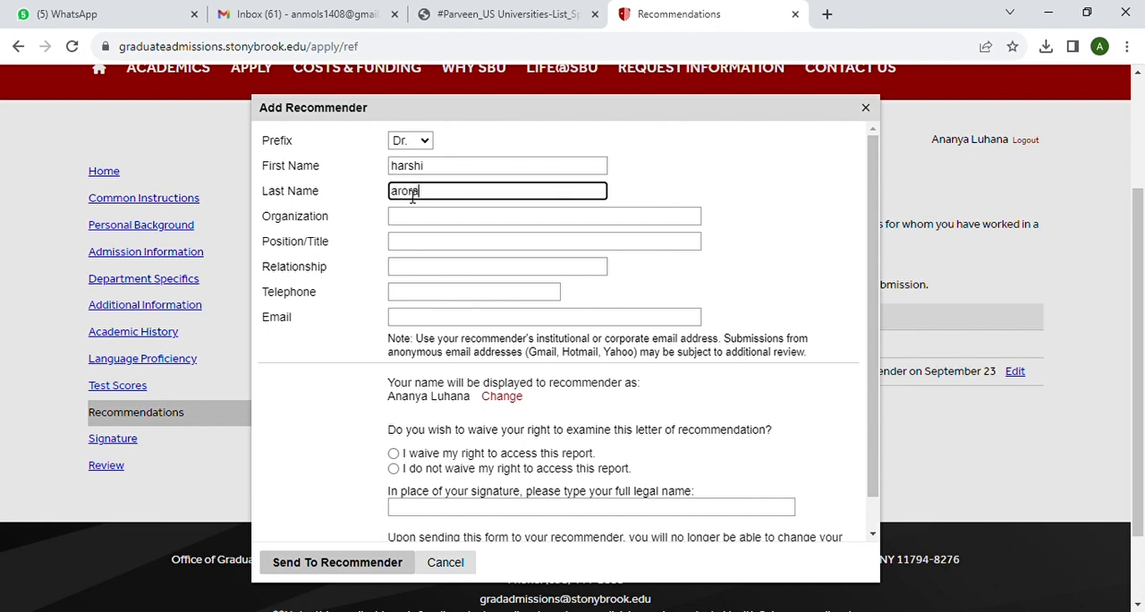
Enter "parul university" as the second recommender's organization and "associate professor" as the position
left_click(410, 225)
type("pa")
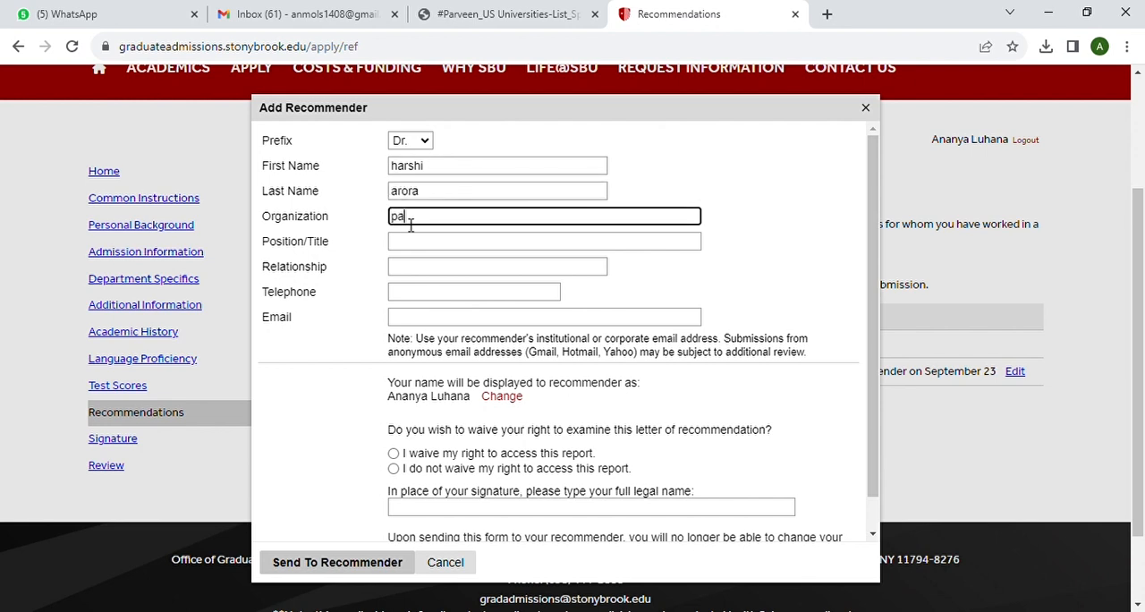
type("rul university")
left_click(410, 248)
type("associat")
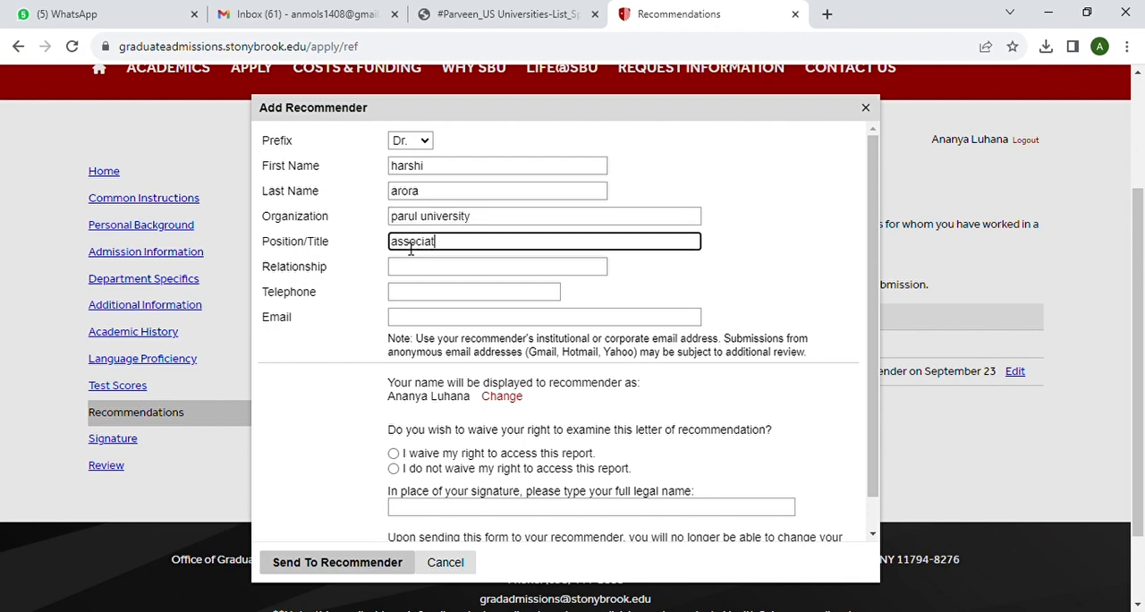
type("e professor")
Enter "professional" as the second recommender's relationship and fill in the telephone number
left_click(411, 272)
type("professional")
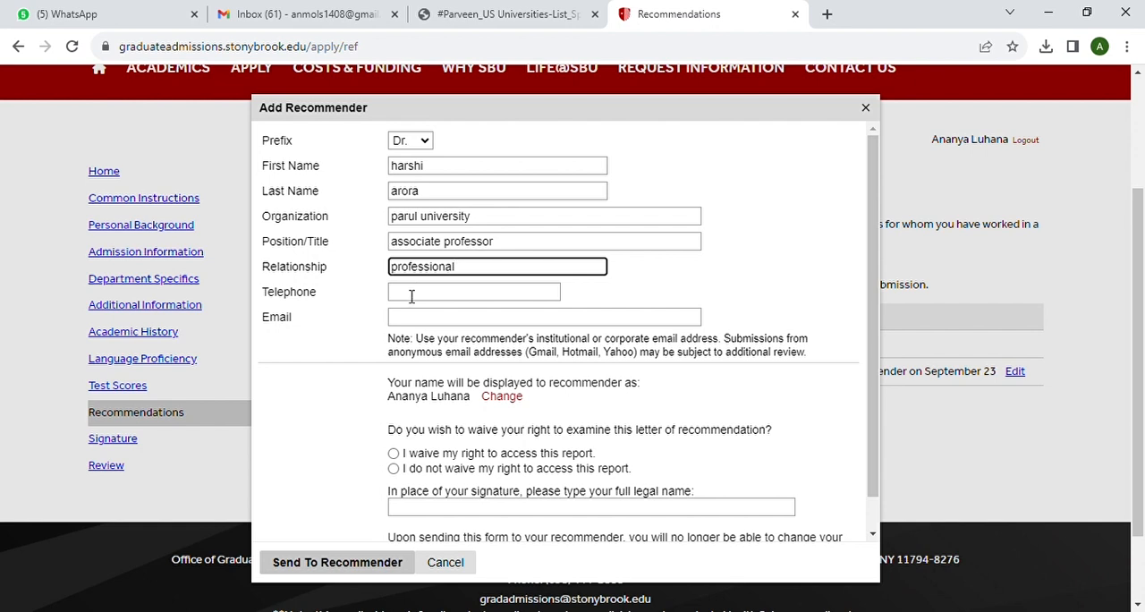
left_click(411, 298)
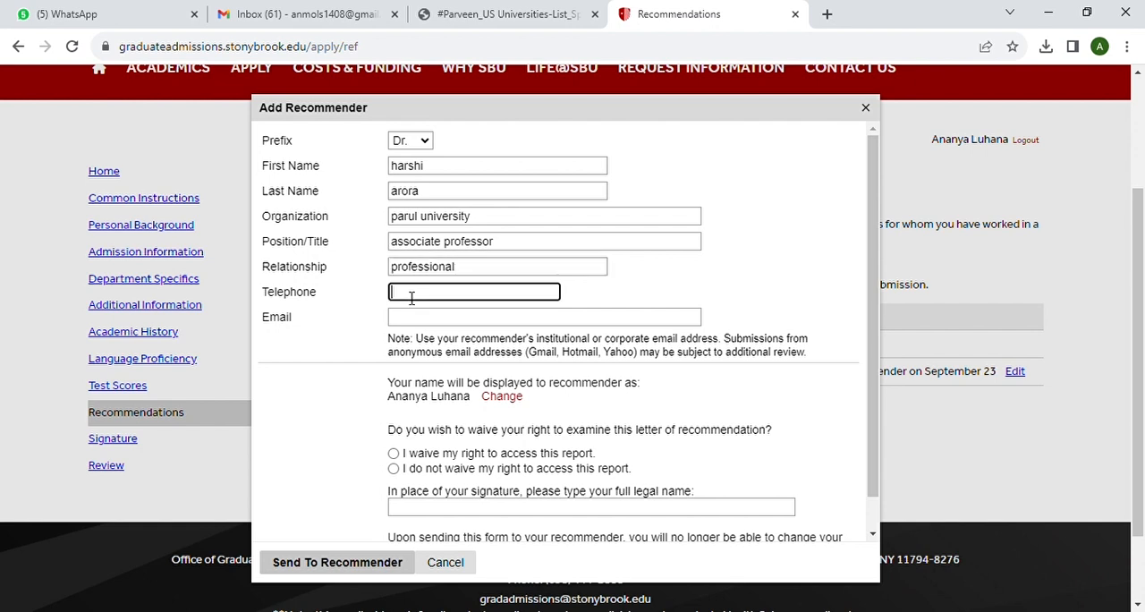
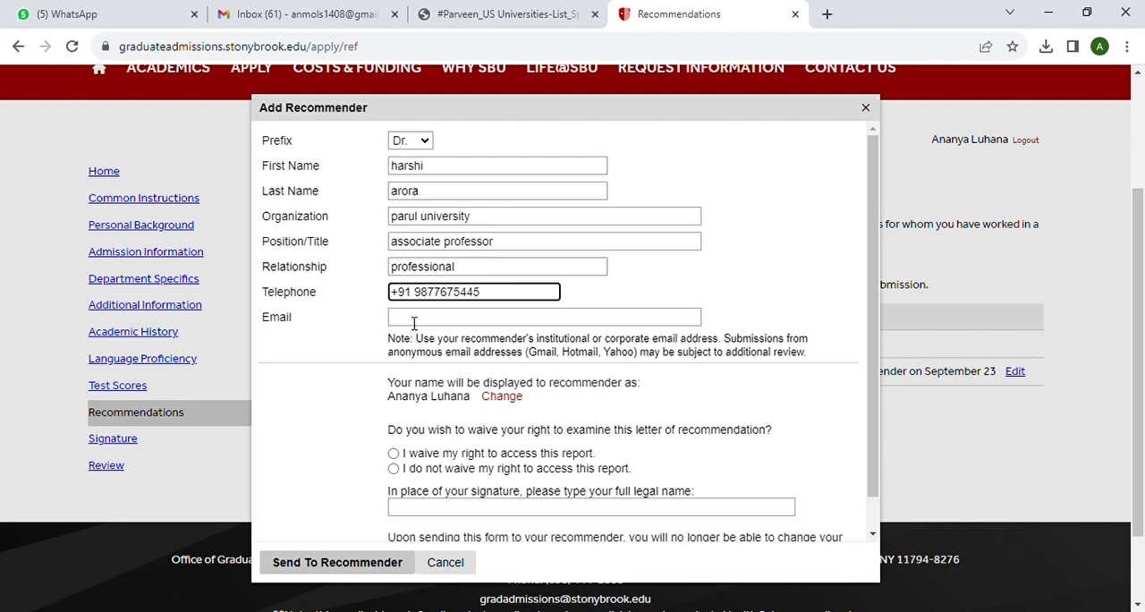
Fill in the second recommender's email address
left_click(415, 323)
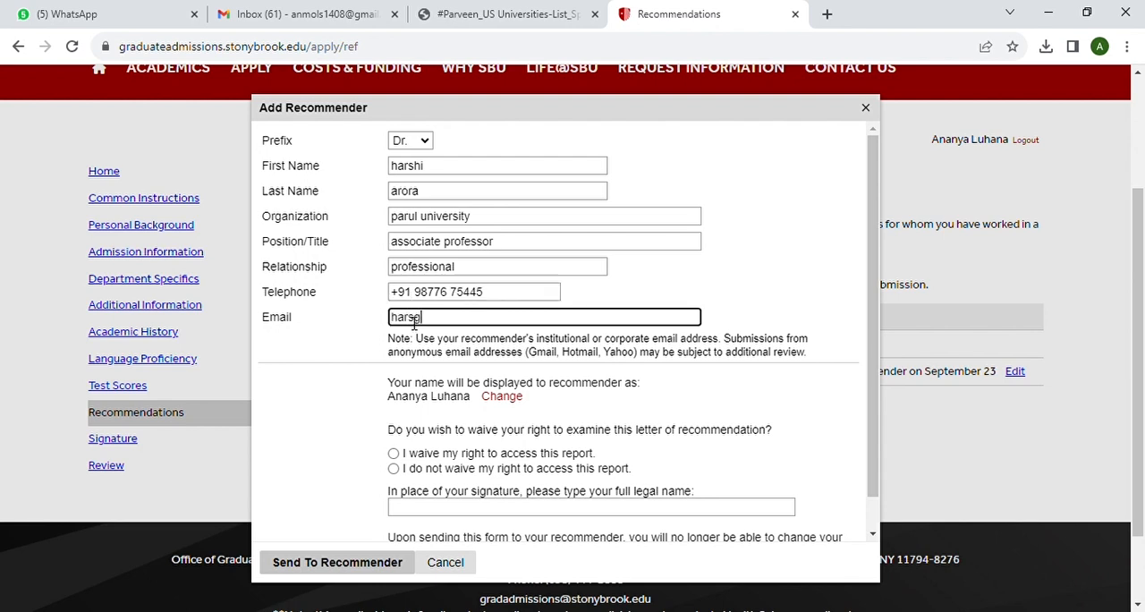
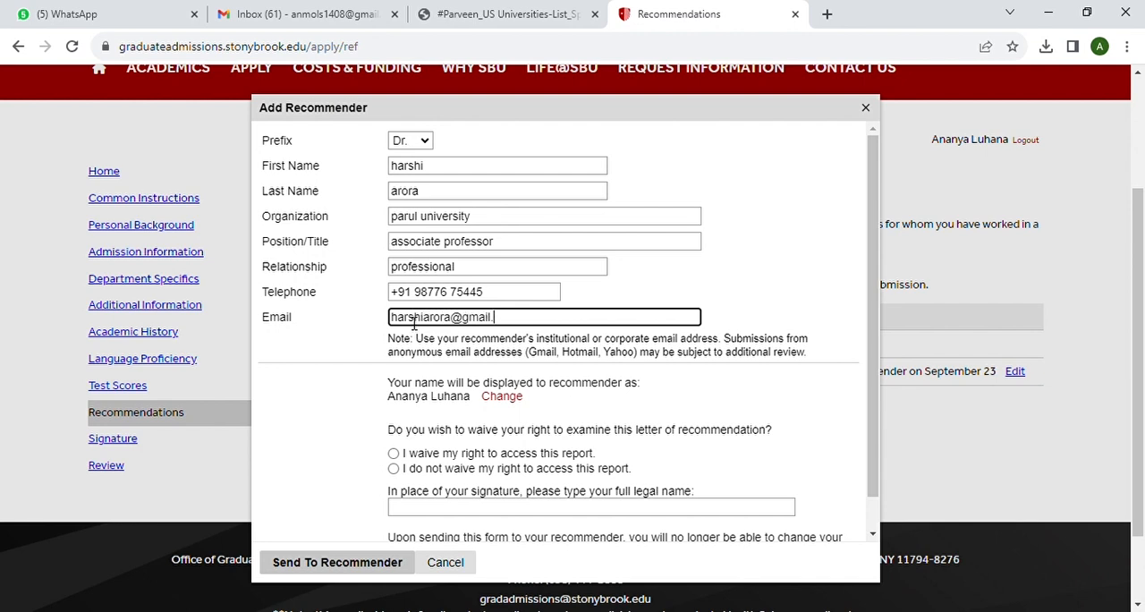
Waive access to the second recommender's report, sign with the applicant's full legal name and send the form
scroll(455, 360, "down", 2)
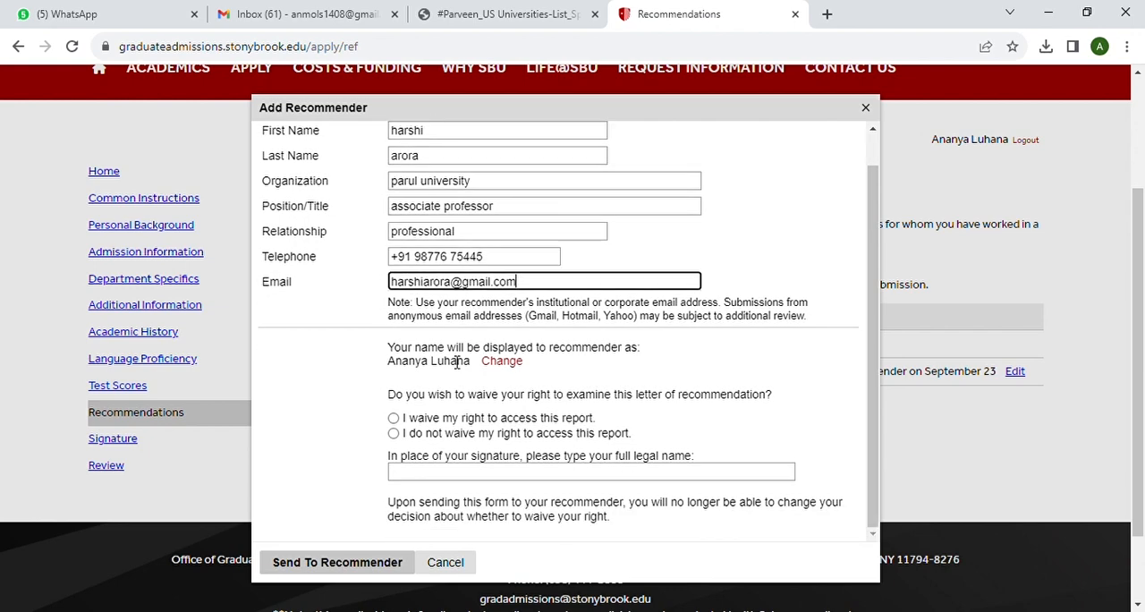
left_click(393, 418)
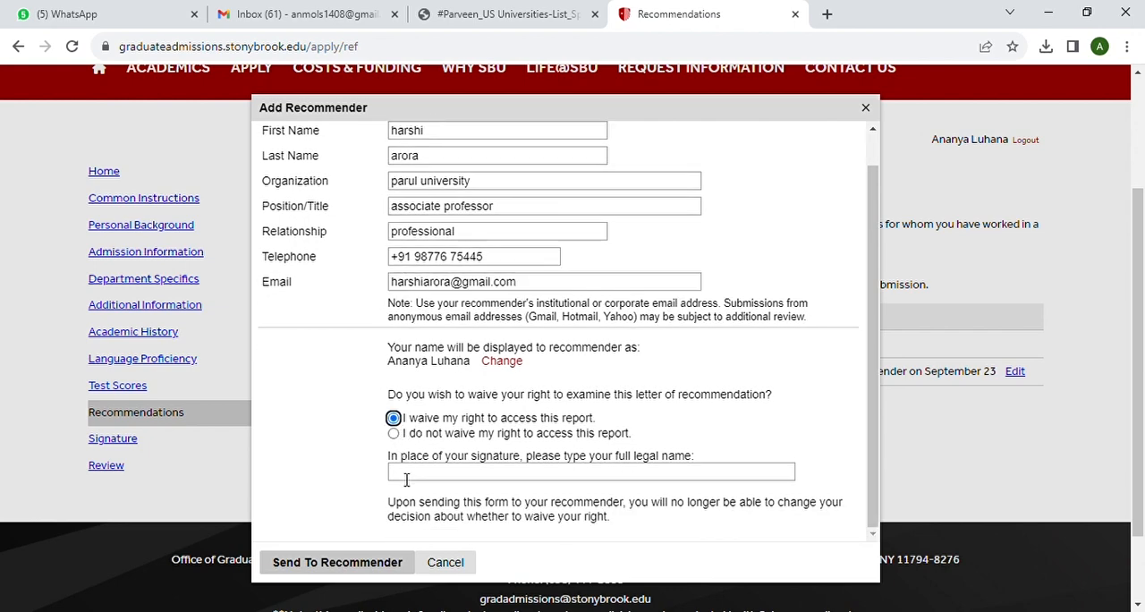
left_click(421, 479)
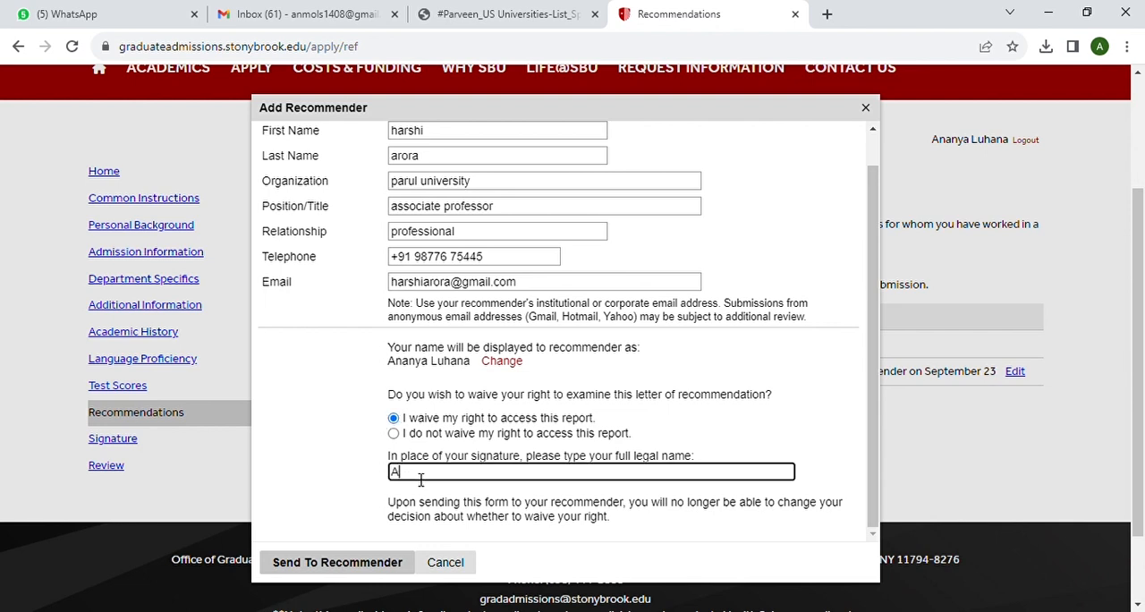
left_click(377, 567)
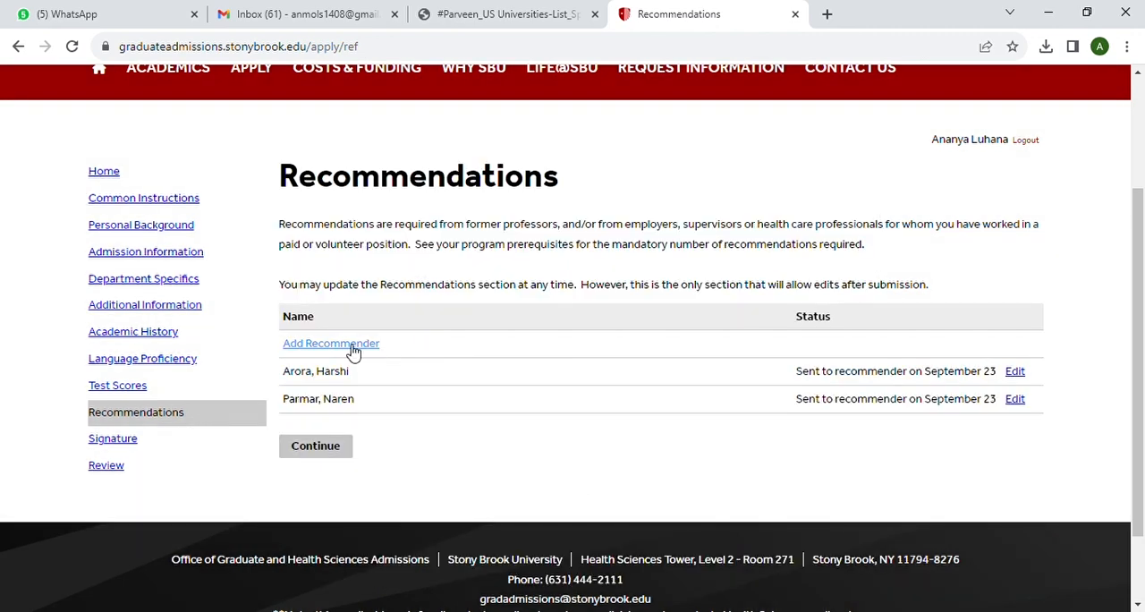
Add a third recommender with the prefix Dr. and enter the recommender's first and last name
left_click(350, 345)
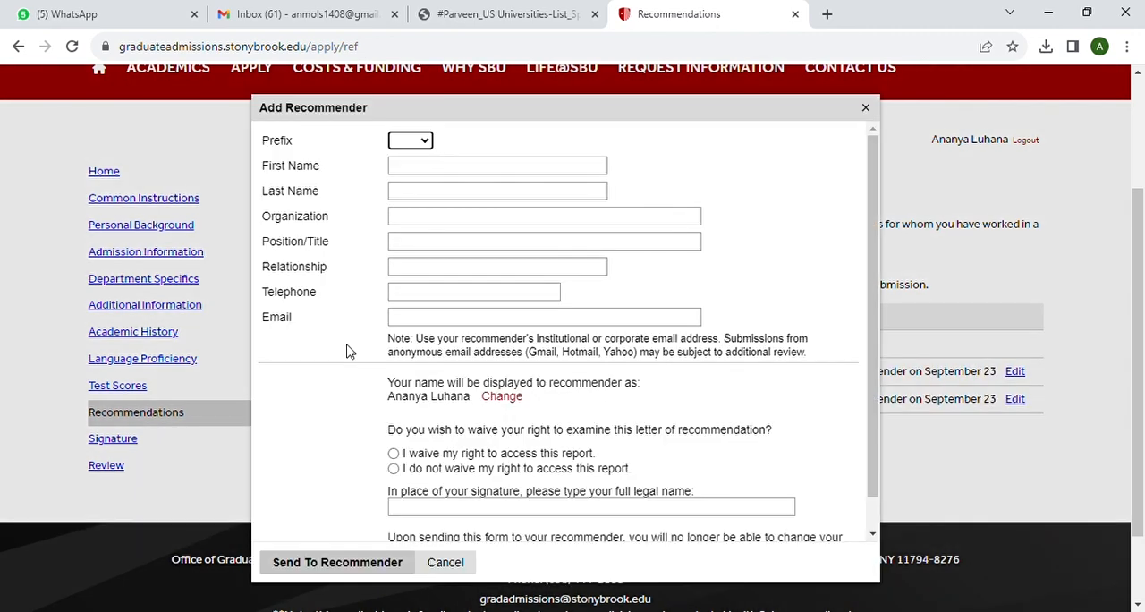
left_click(425, 144)
left_click(419, 180)
left_click(415, 172)
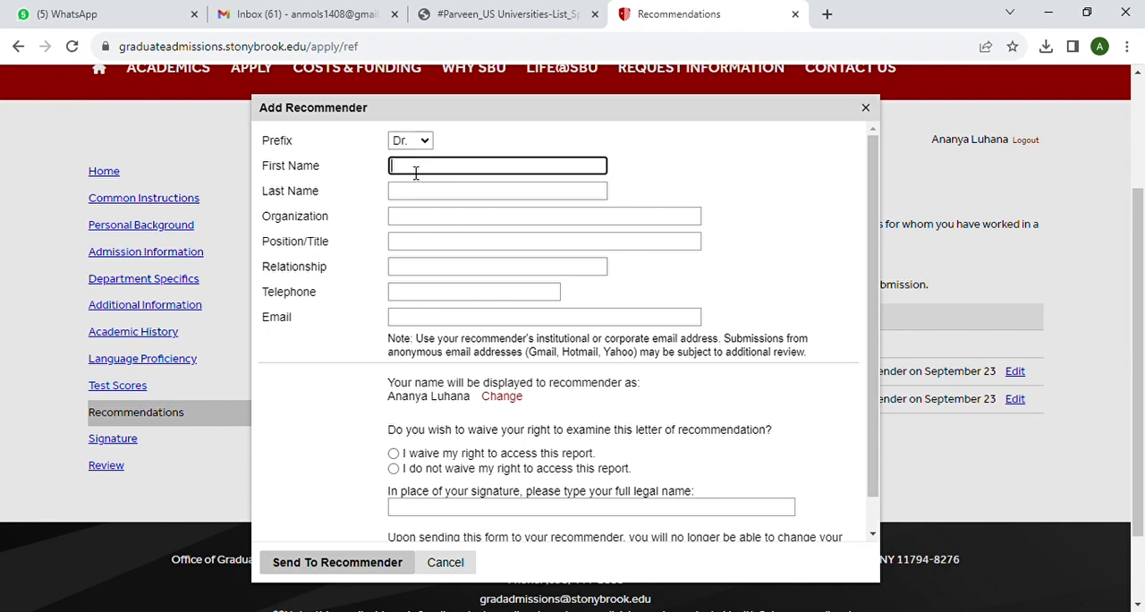
left_click(415, 194)
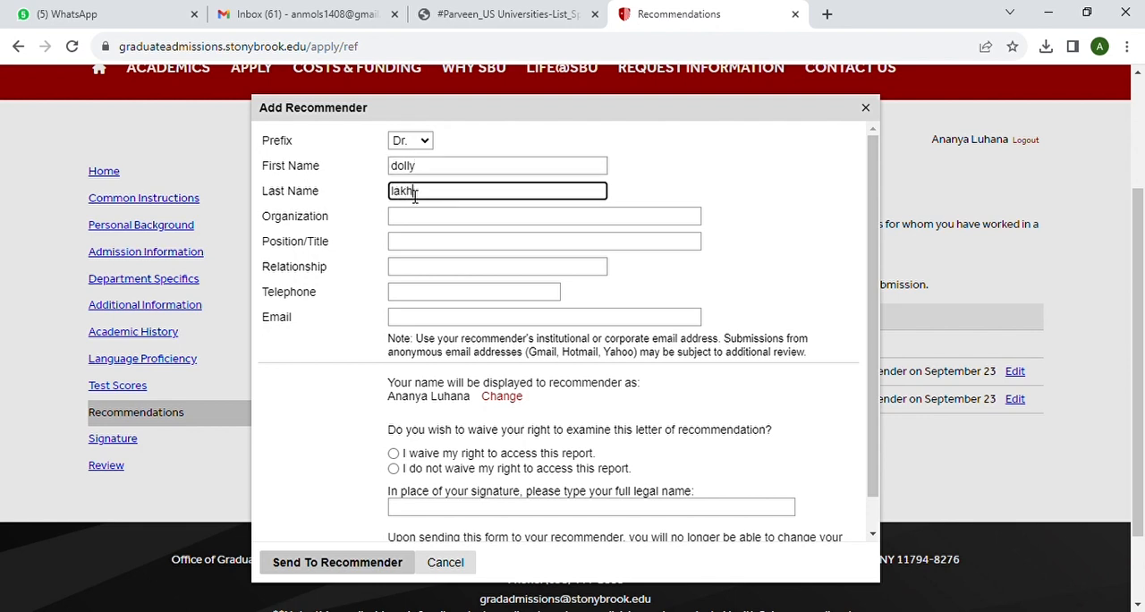
Enter "delhi university" as the third recommender's organization and "assistant professor" as the position
left_click(422, 225)
type("delhi")
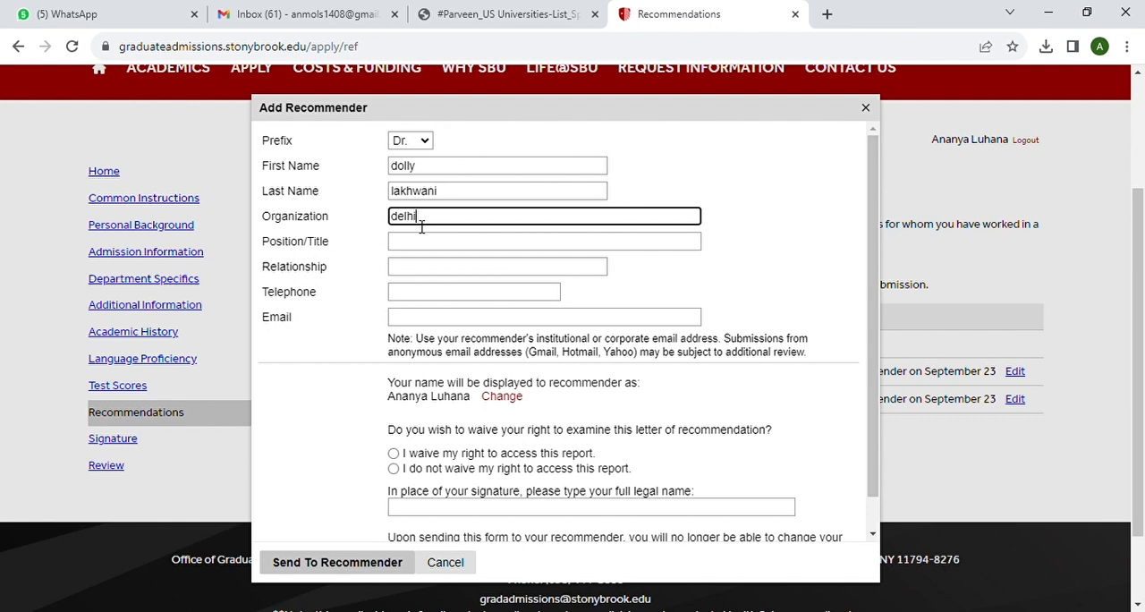
type(" university")
left_click(421, 246)
type("assista")
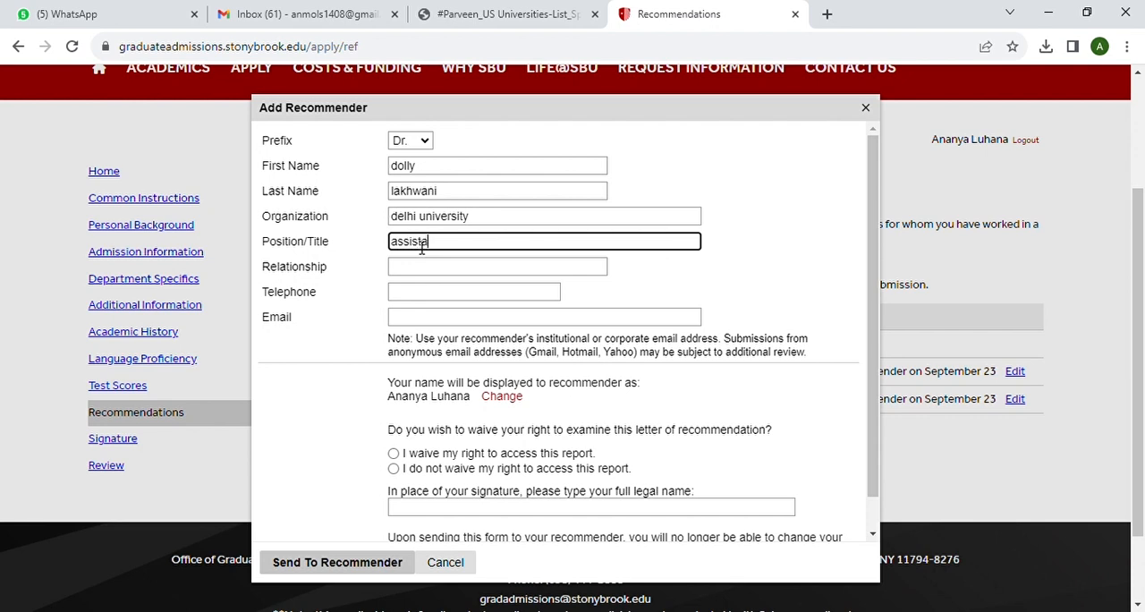
type("nt professor")
Enter "professional" as the third recommender's relationship and fill in the telephone number
left_click(420, 269)
type("professional")
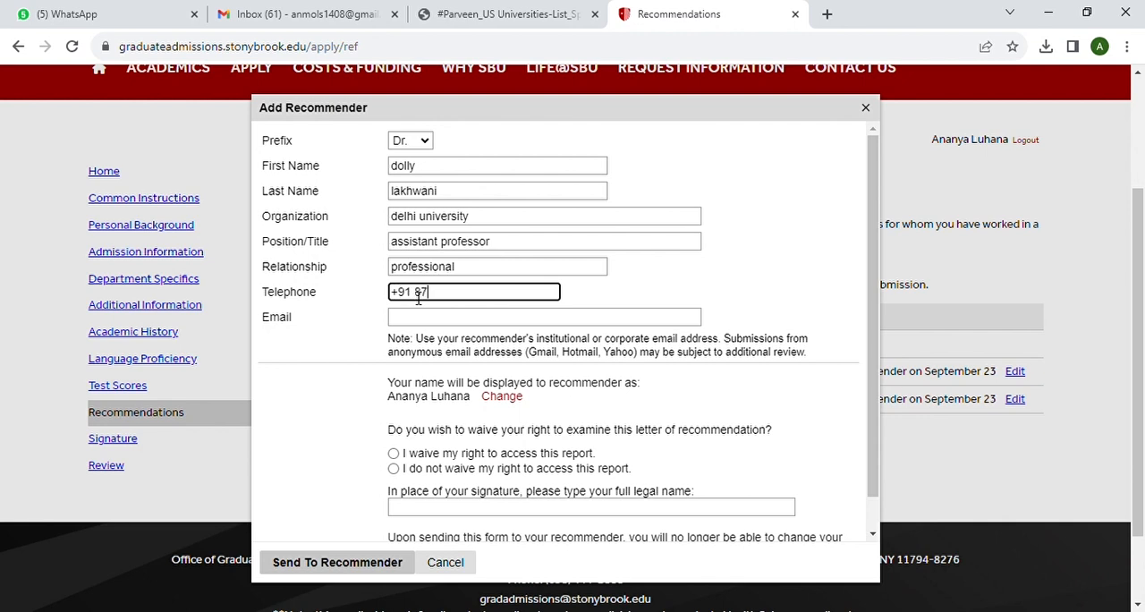
type("675 67889")
Fill in the third recommender's email address
left_click(414, 322)
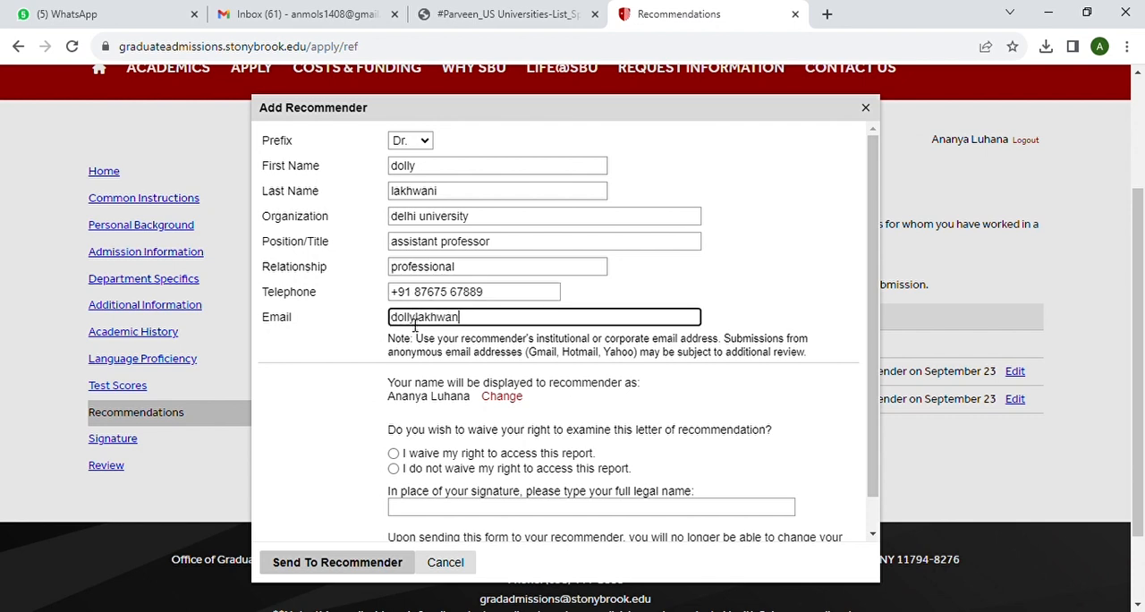
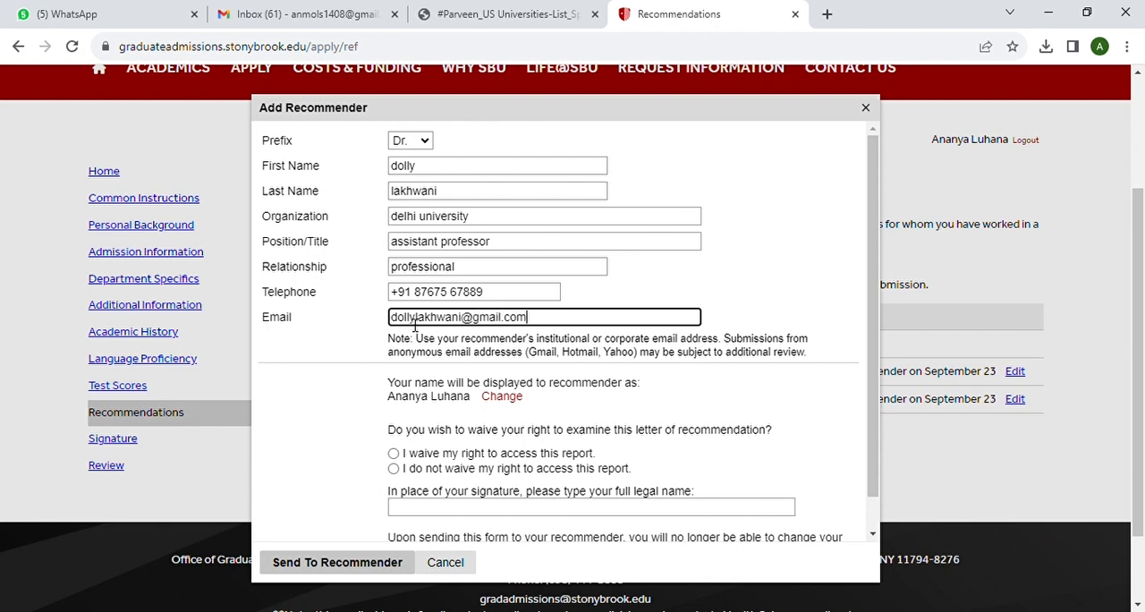
Waive access to the third recommender's report, sign with the applicant's full legal name and send the form
left_click(394, 454)
scroll(575, 450, "down", 1)
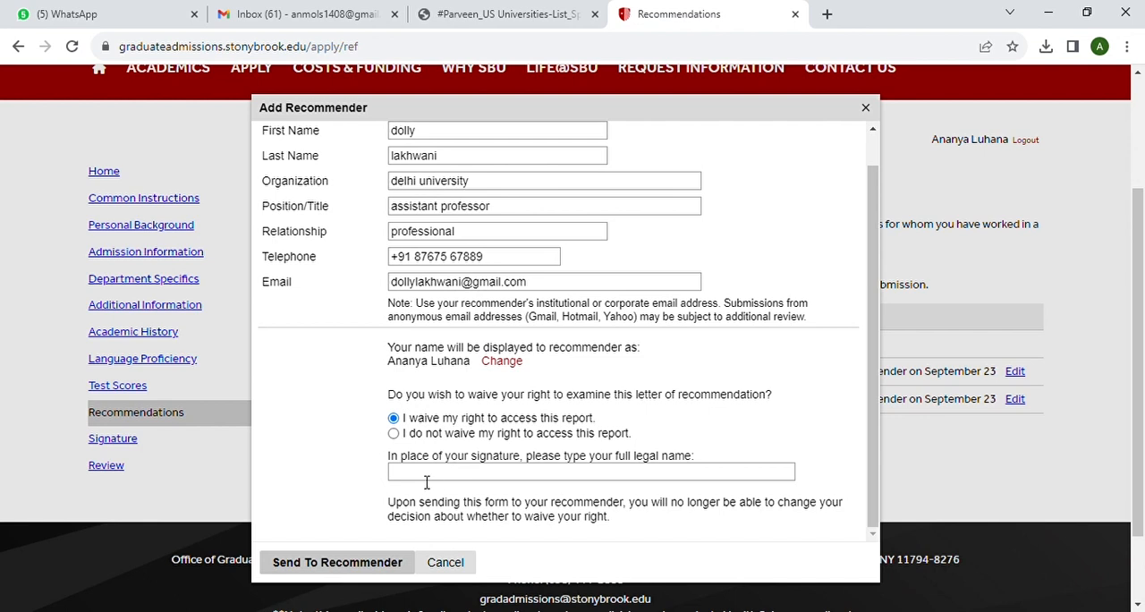
left_click(426, 479)
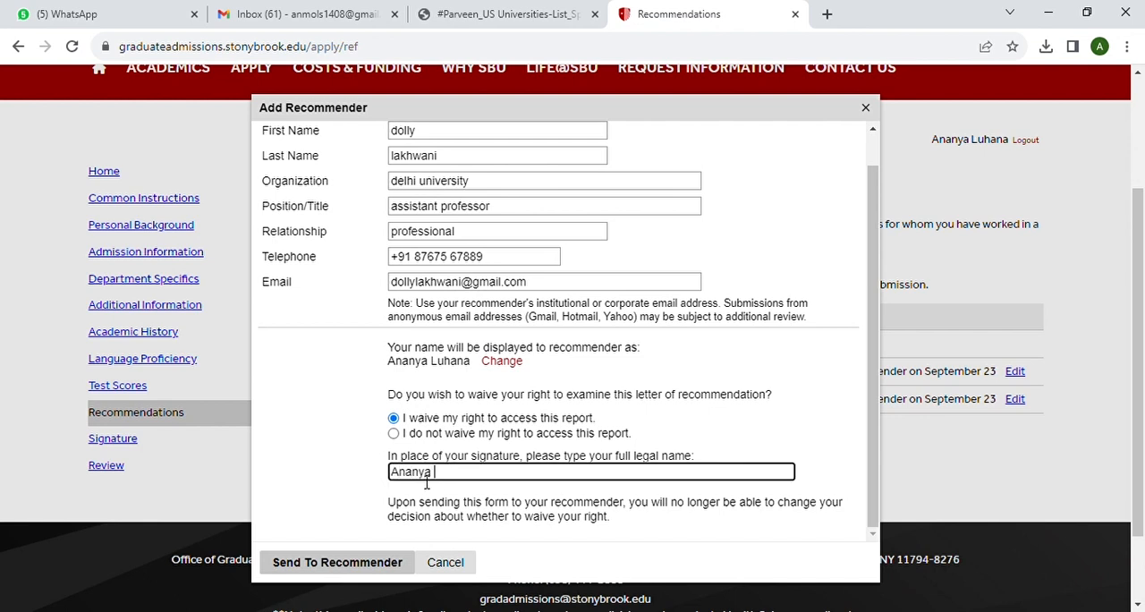
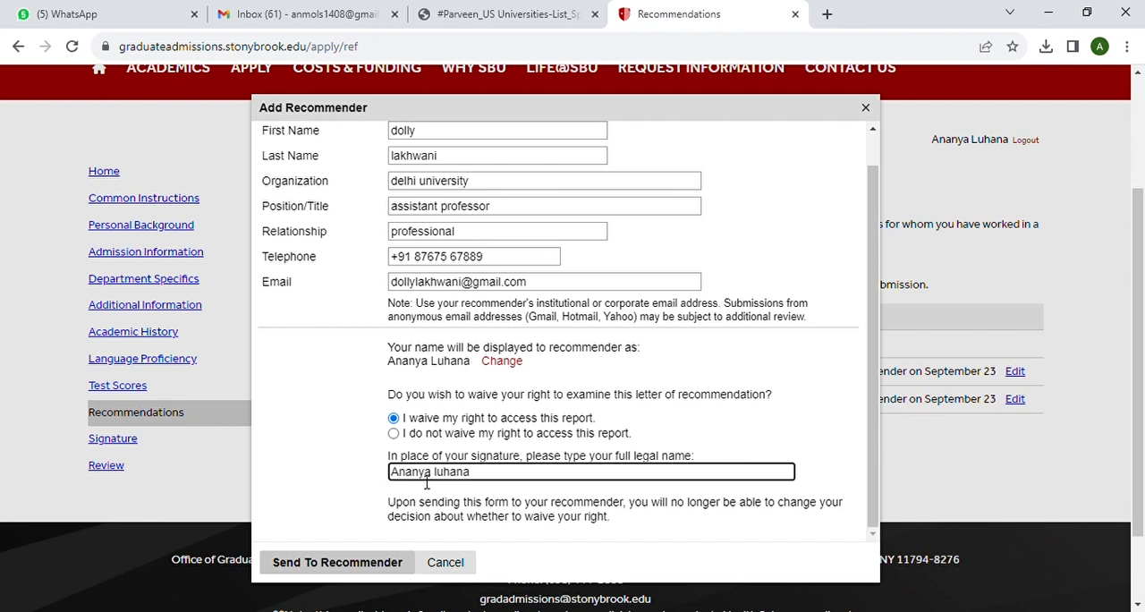
left_click(379, 563)
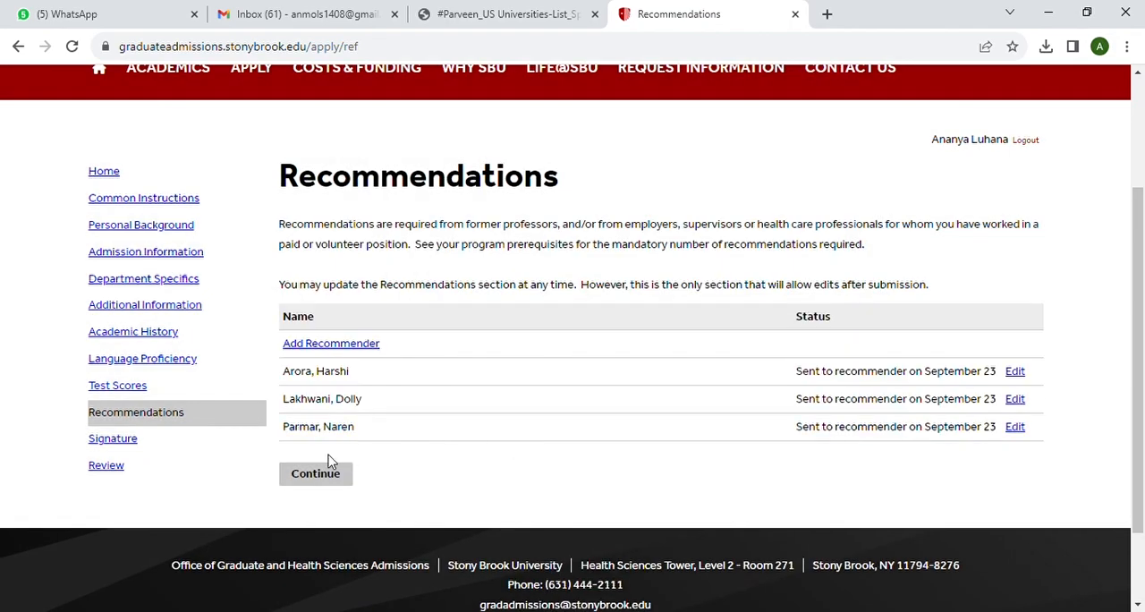
Continue from Recommendations to the Final Signature page and go to its full legal name field
left_click(323, 477)
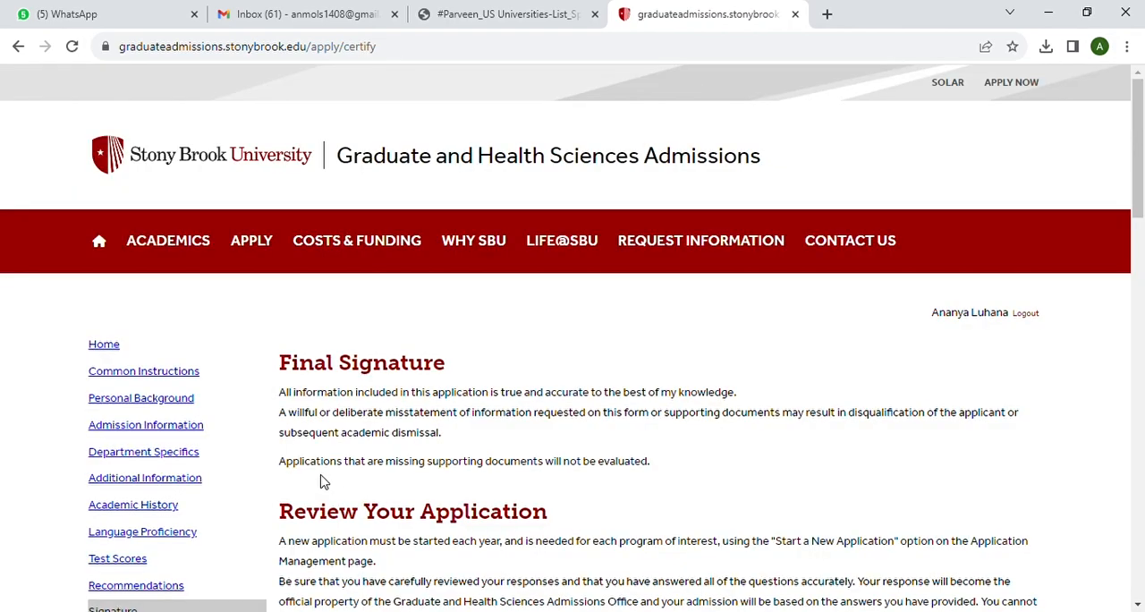
scroll(404, 428, "down", 6)
scroll(404, 428, "down", 11)
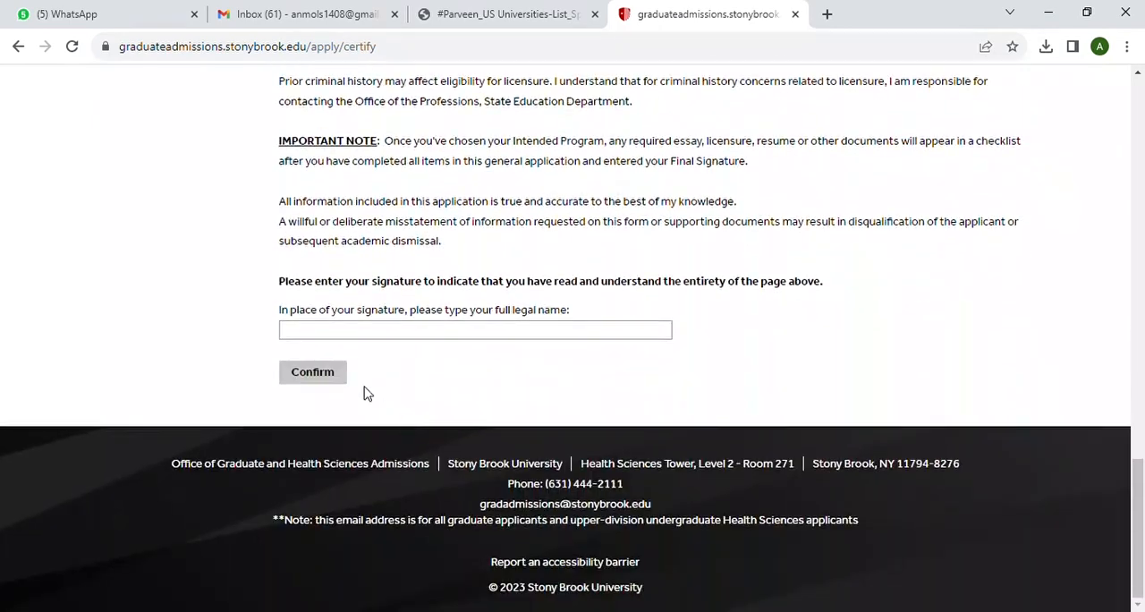
Sign the Final Signature page with the applicant's full legal name and confirm it
left_click(325, 333)
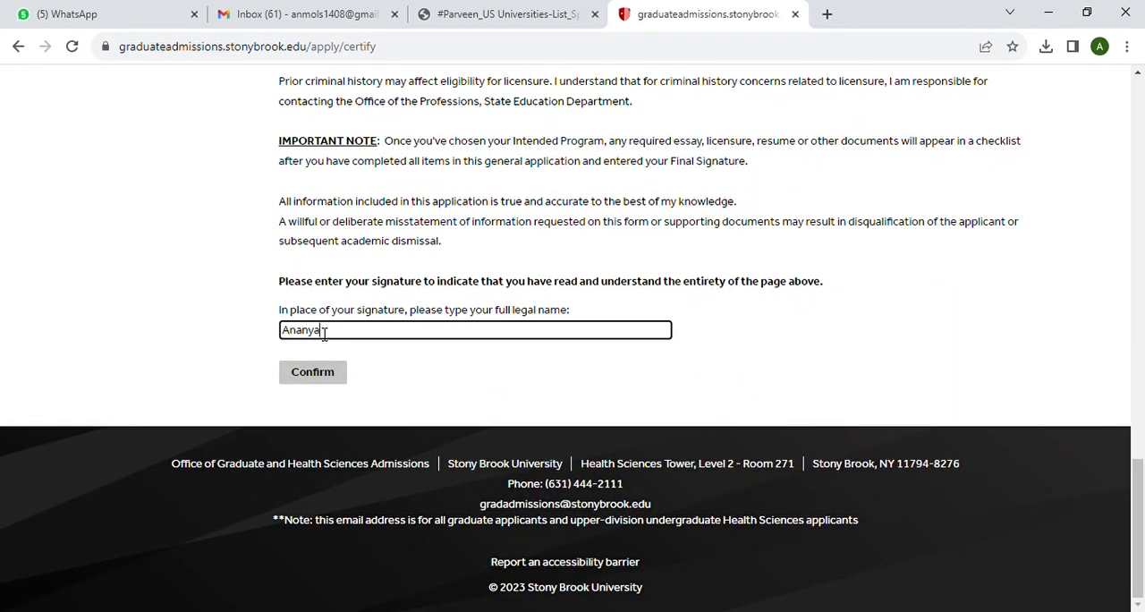
left_click(322, 375)
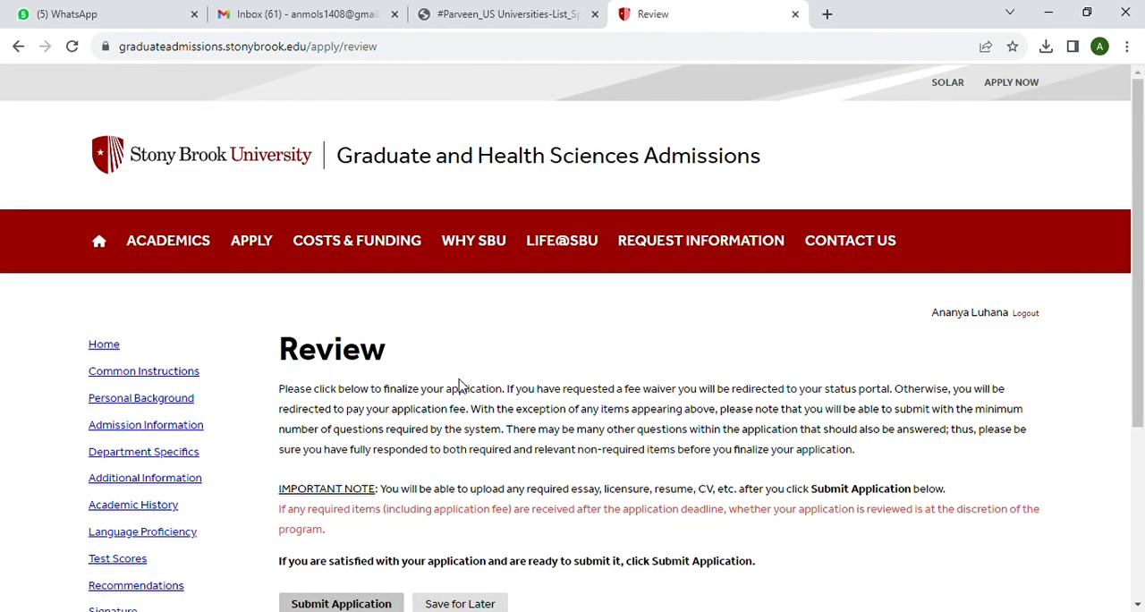
Submit the application from the Review page and accept the acknowledgement that no changes can be made after submission
scroll(460, 385, "down", 2)
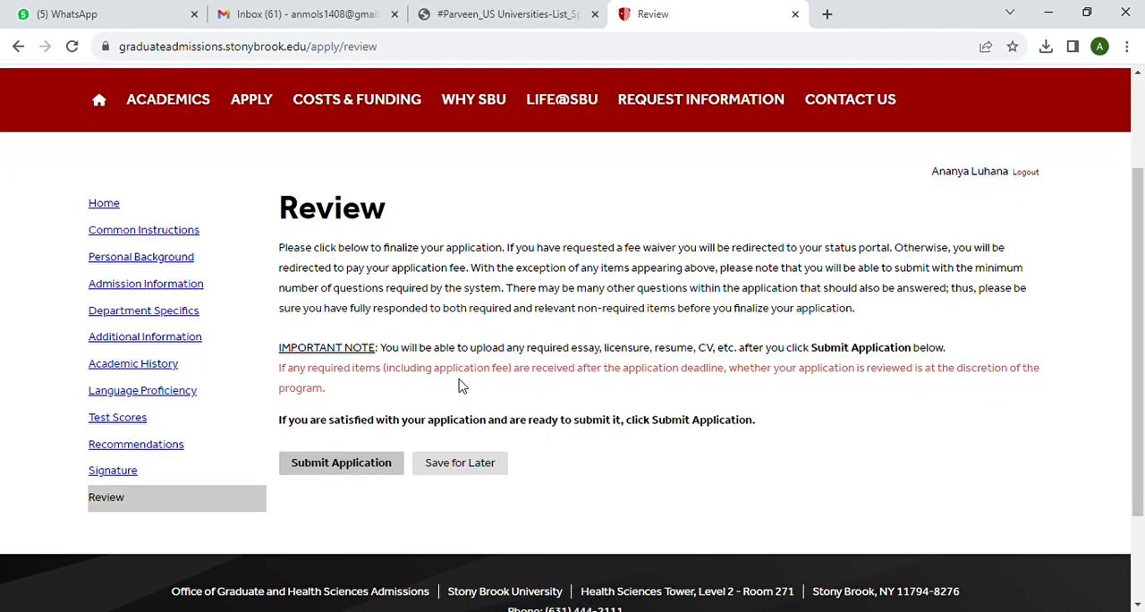
scroll(460, 386, "down", 1)
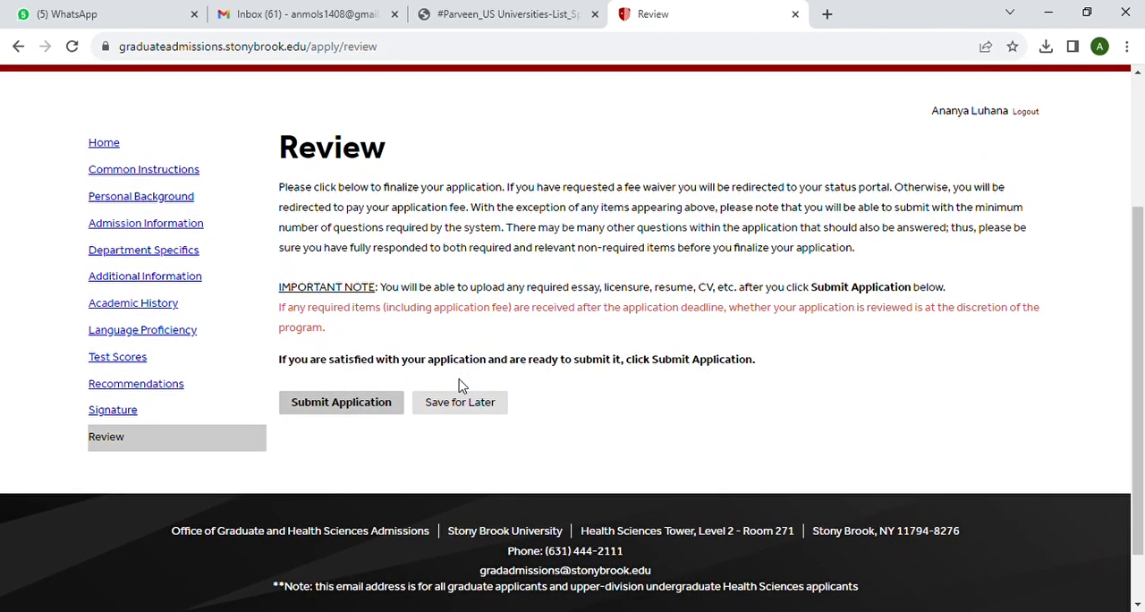
left_click(358, 411)
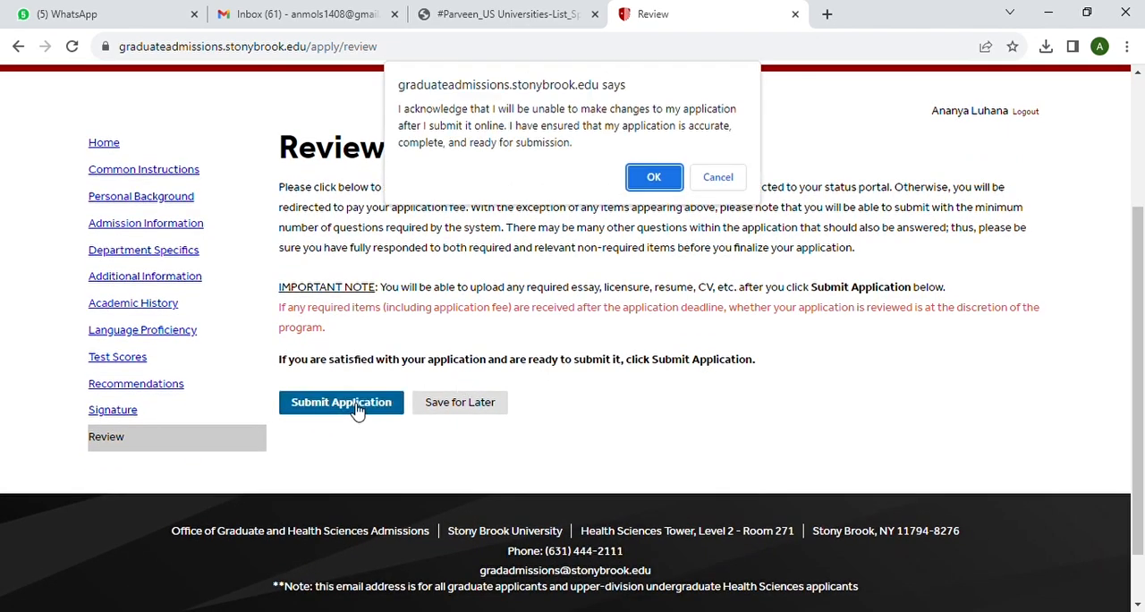
left_click(653, 178)
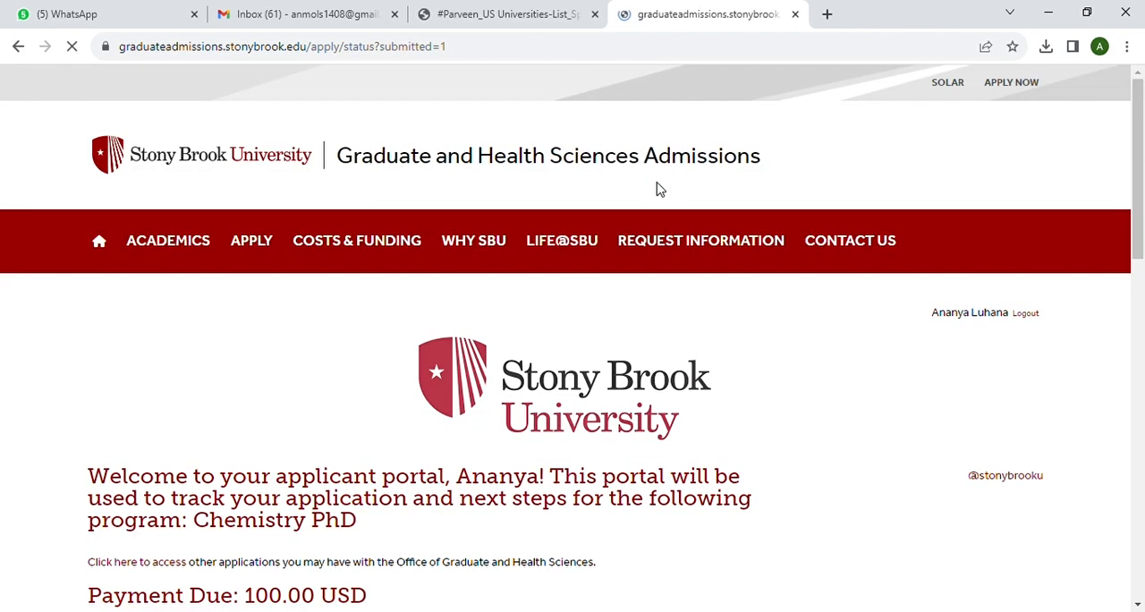
In Upload Materials on the applicant portal, set the document type to Resume and choose the file CV.pdf
scroll(715, 245, "down", 1)
scroll(715, 244, "down", 3)
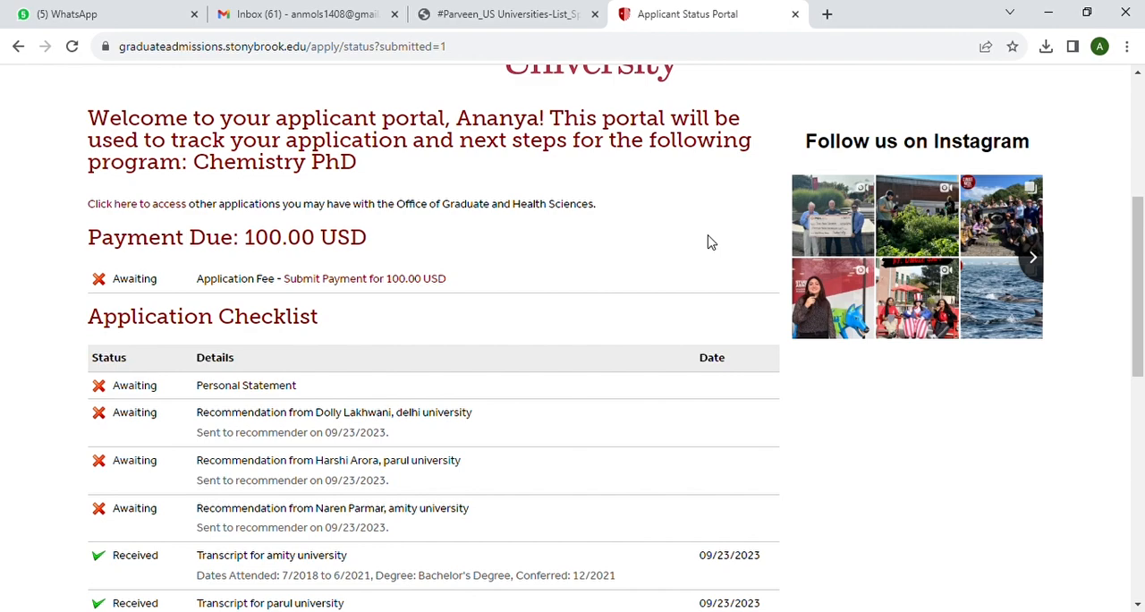
scroll(603, 365, "down", 2)
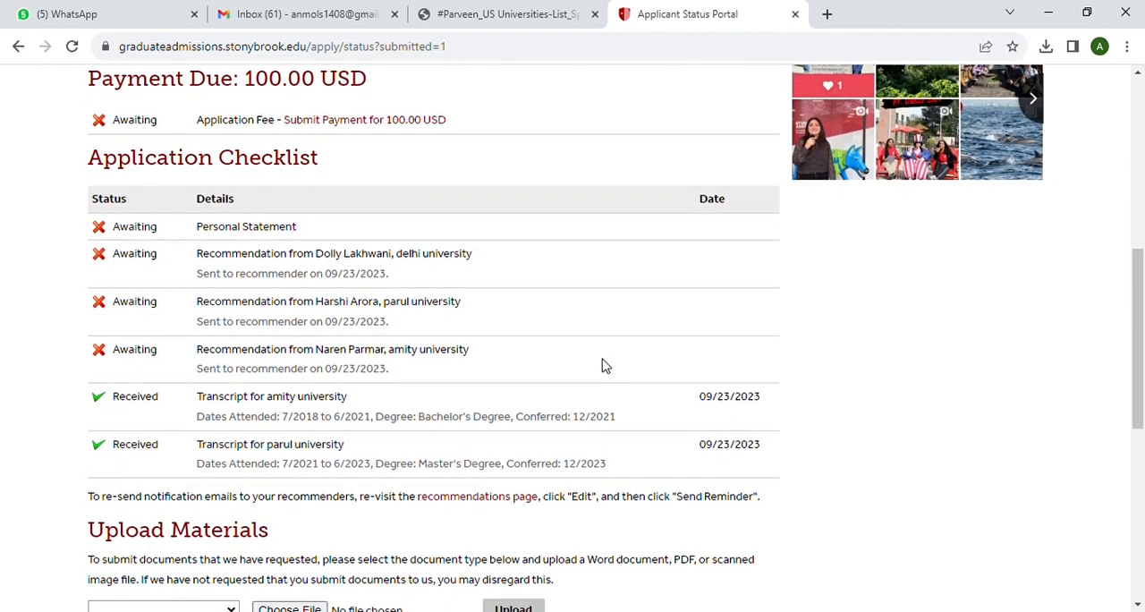
scroll(603, 365, "up", 1)
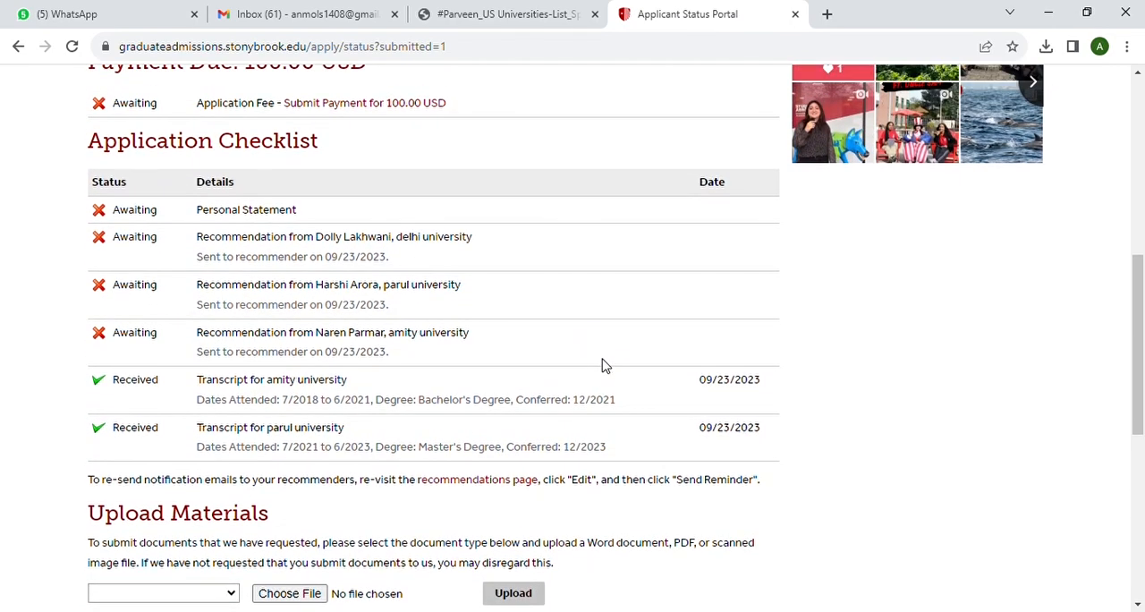
scroll(603, 365, "up", 1)
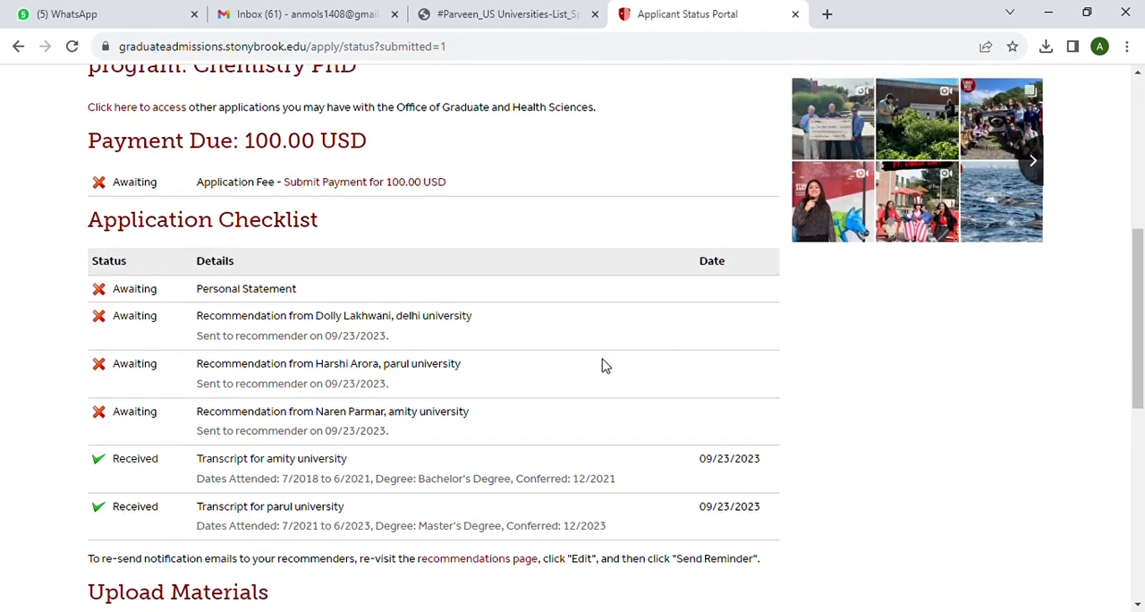
scroll(605, 365, "down", 3)
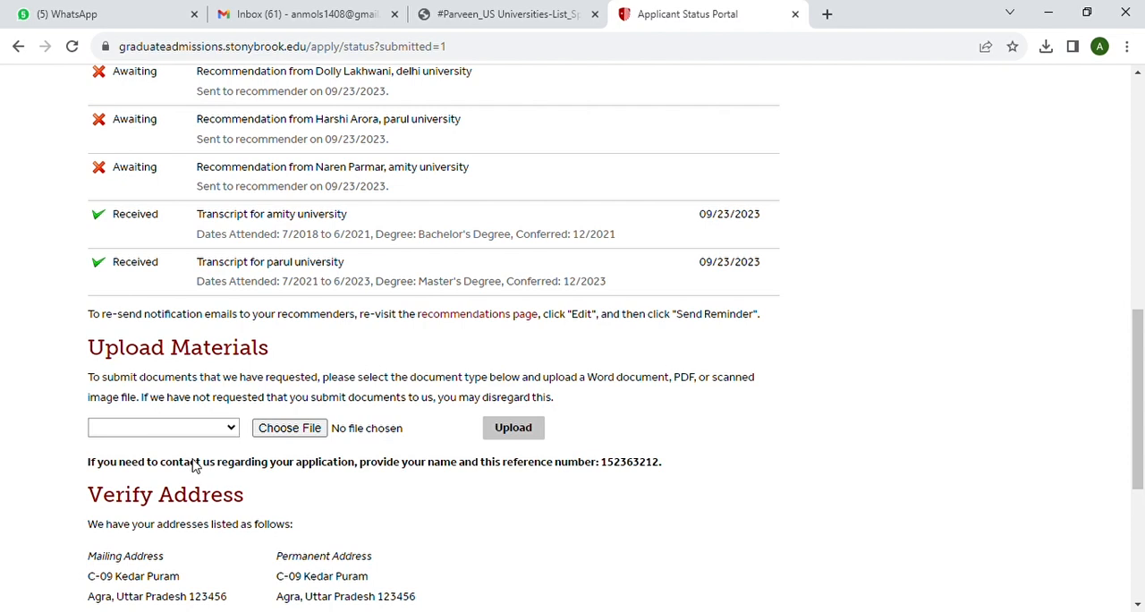
left_click(157, 505)
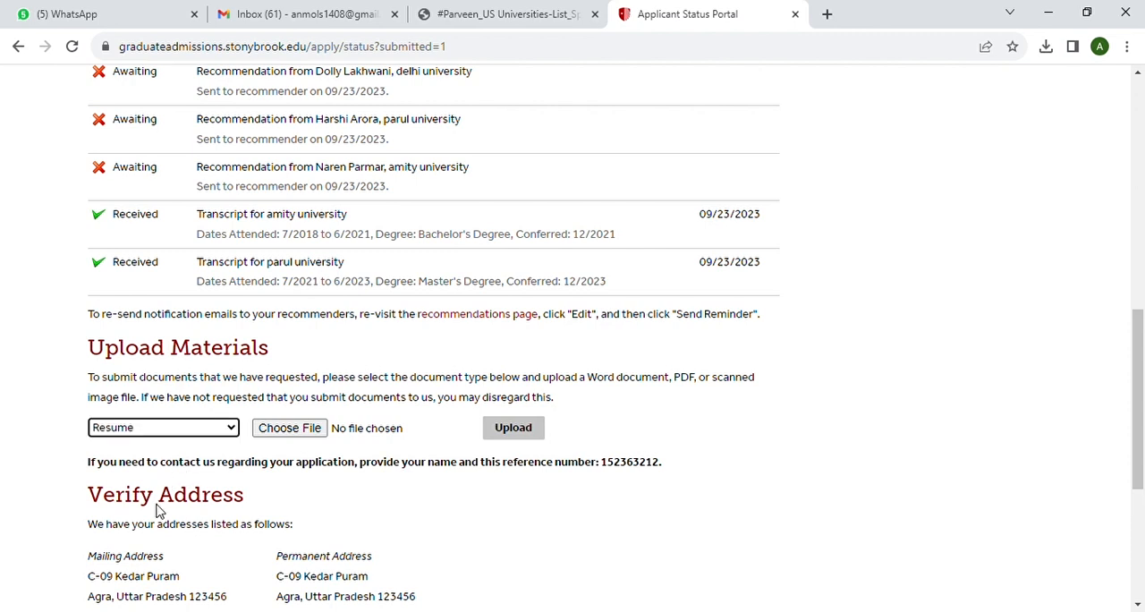
left_click(289, 427)
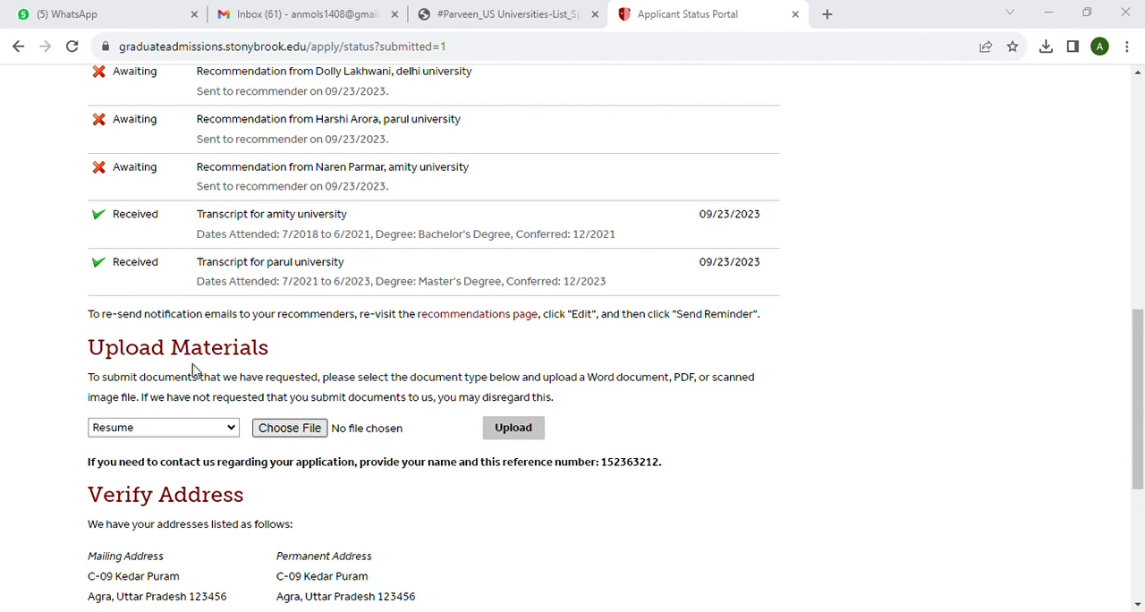
left_click(438, 373)
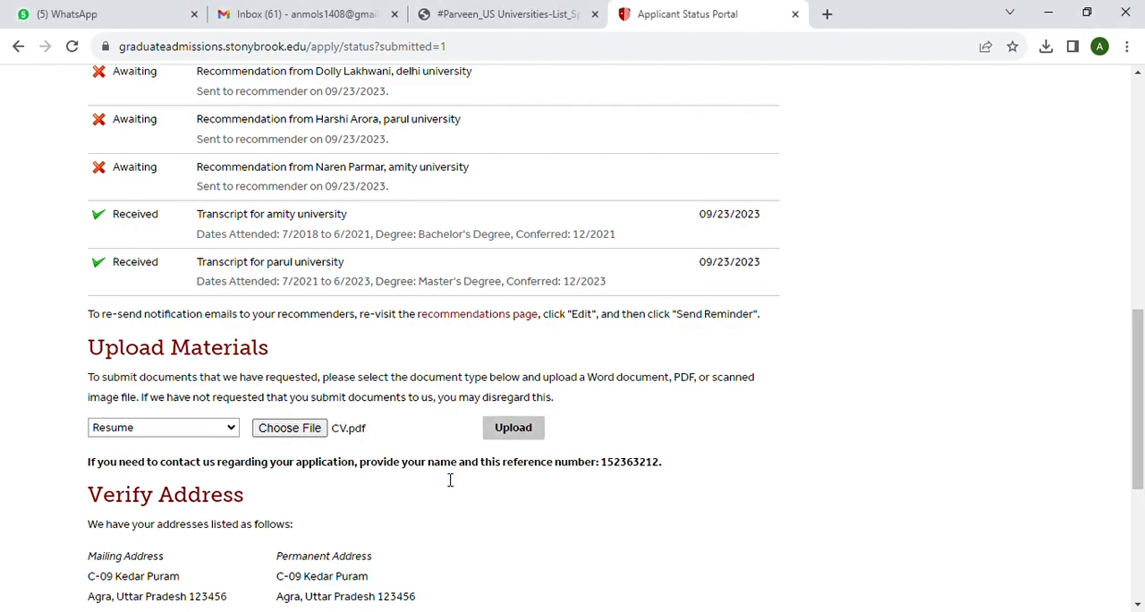
Open the payment page for the 100.00 USD application fee and examine its payment methods and card detail fields
scroll(433, 488, "down", 3)
scroll(429, 492, "up", 10)
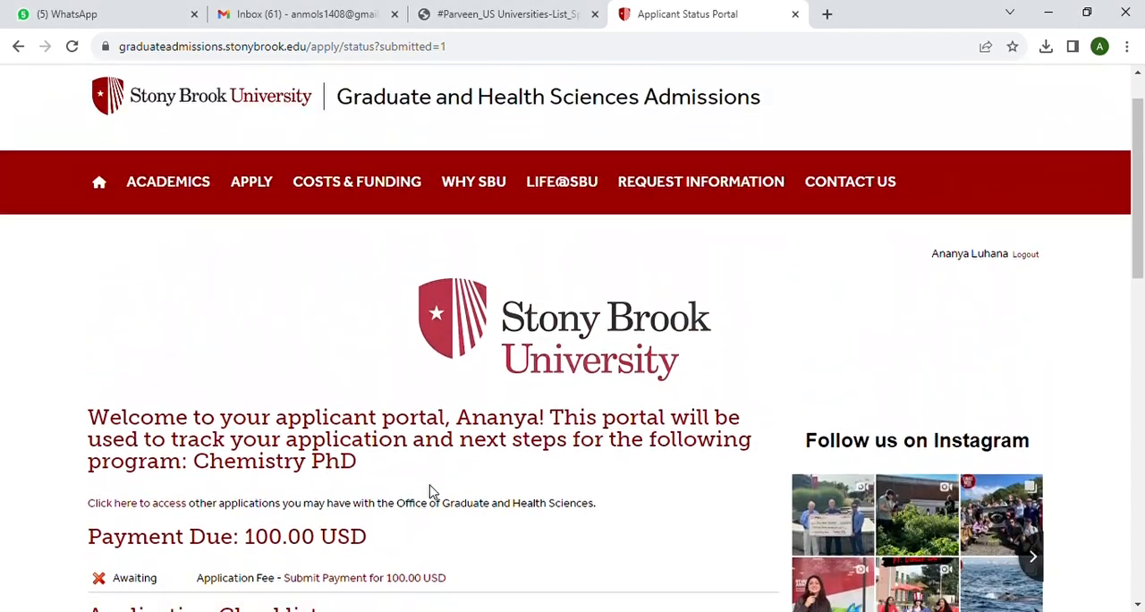
scroll(430, 492, "down", 4)
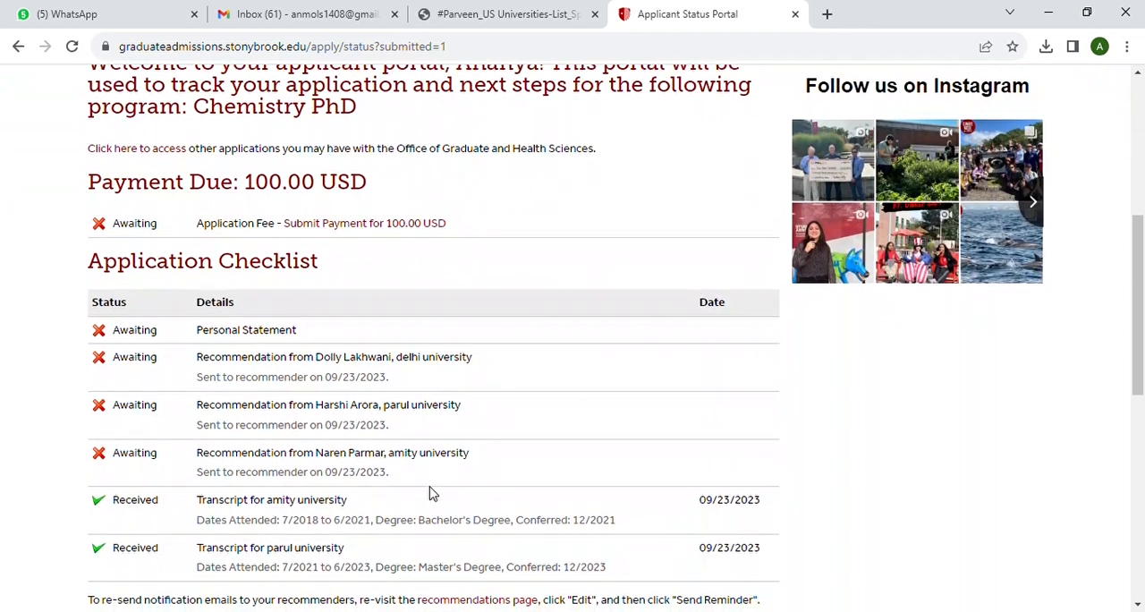
left_click(327, 225)
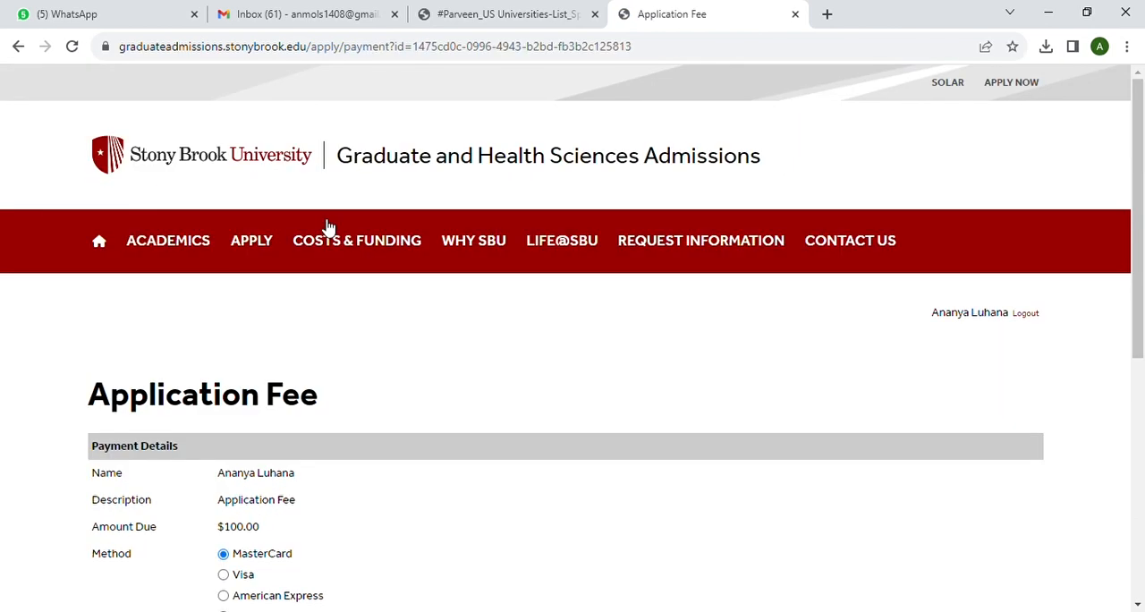
scroll(408, 332, "down", 3)
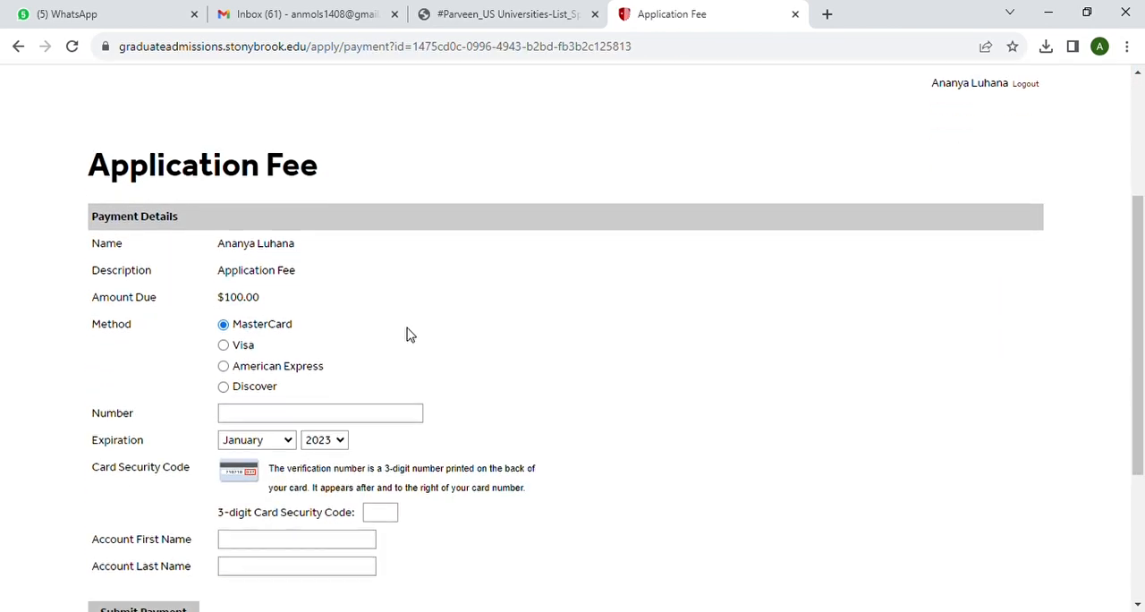
scroll(409, 333, "down", 2)
scroll(409, 333, "up", 2)
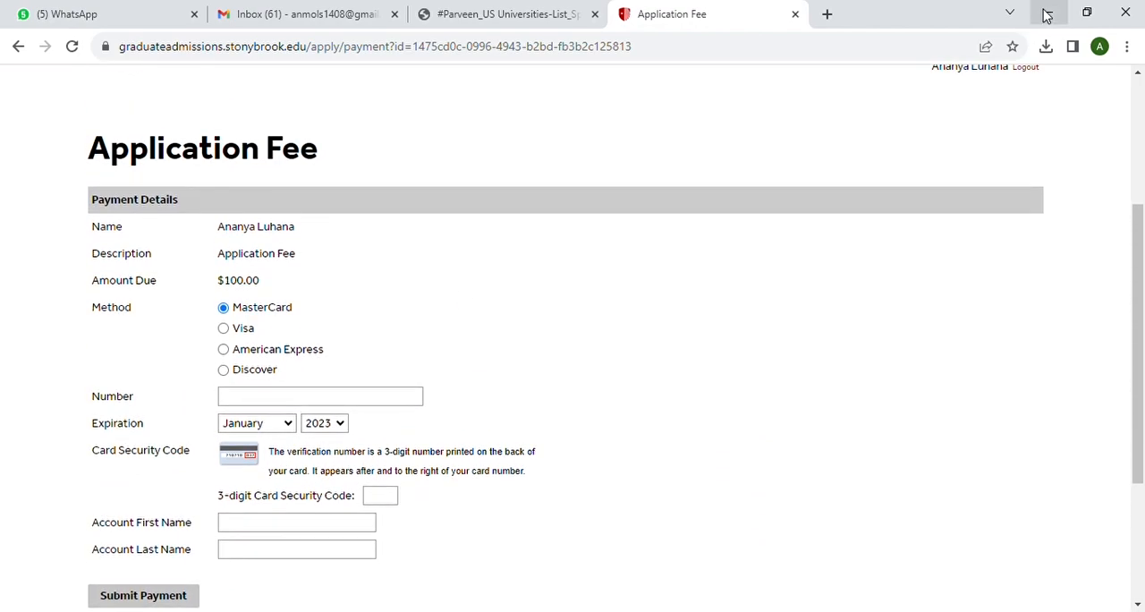